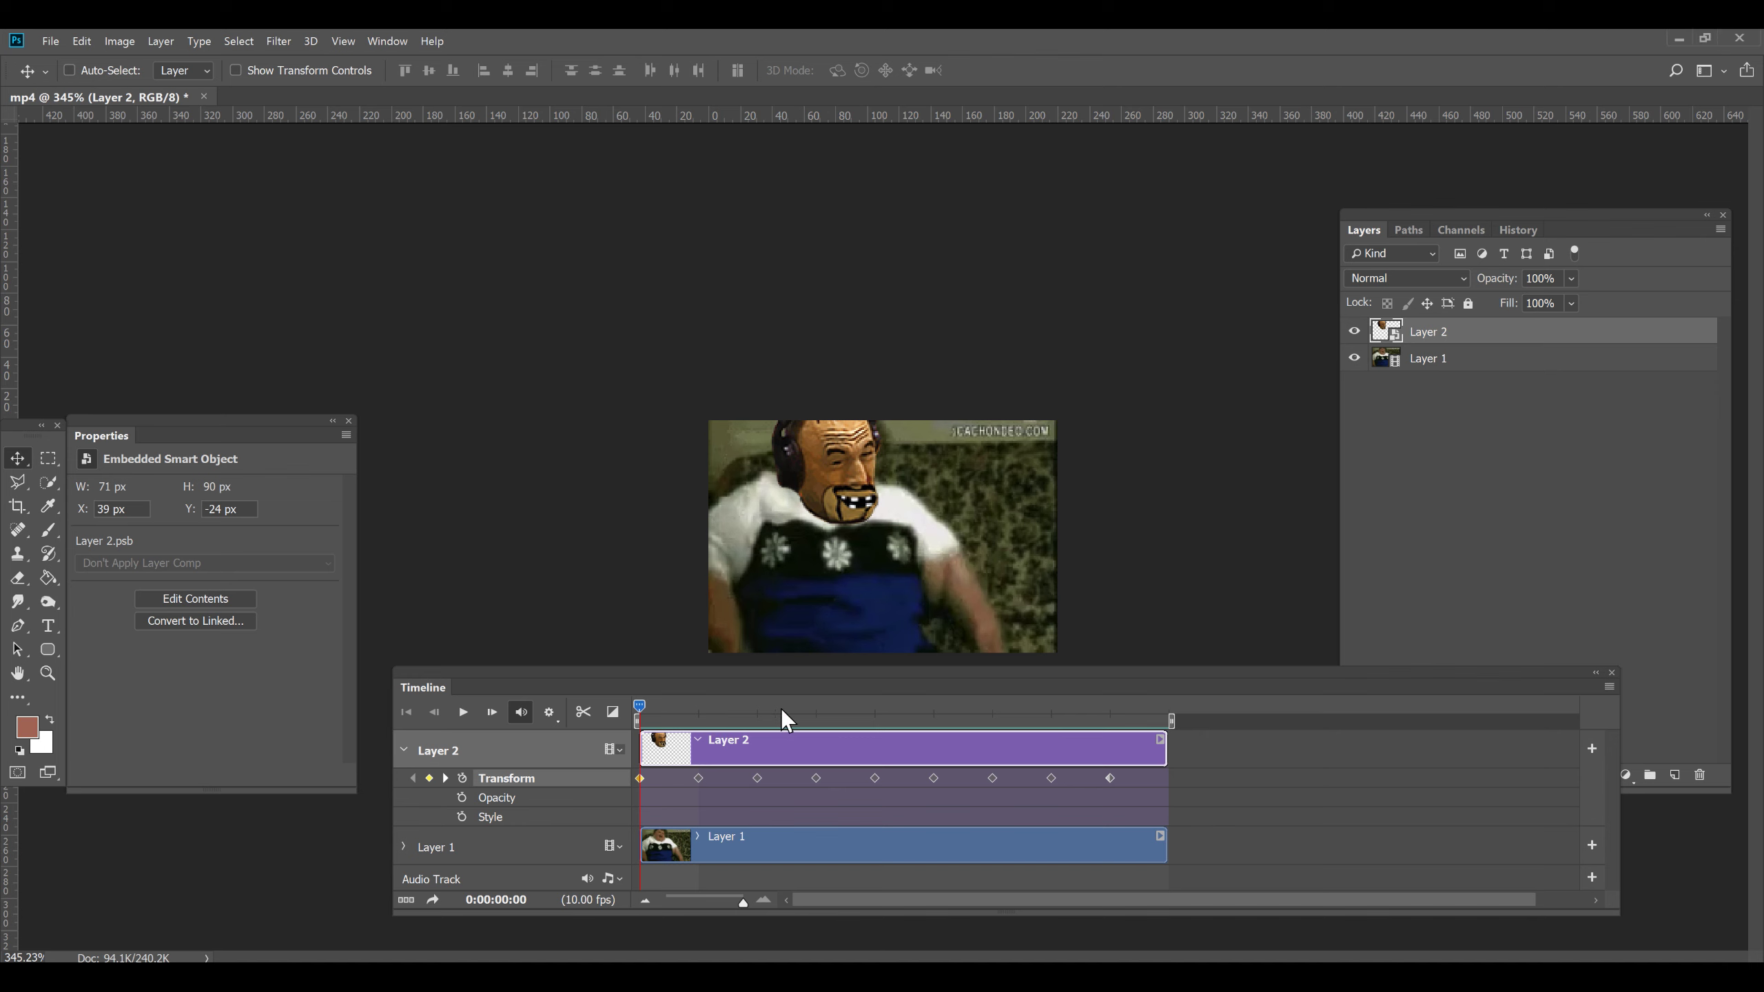
# Search the buff folder for 'mir' in the Open dialog and select left mir-headphones.png
pyautogui.moveTo(641, 709); pyautogui.dragTo(607, 692)
pyautogui.click(50, 42)
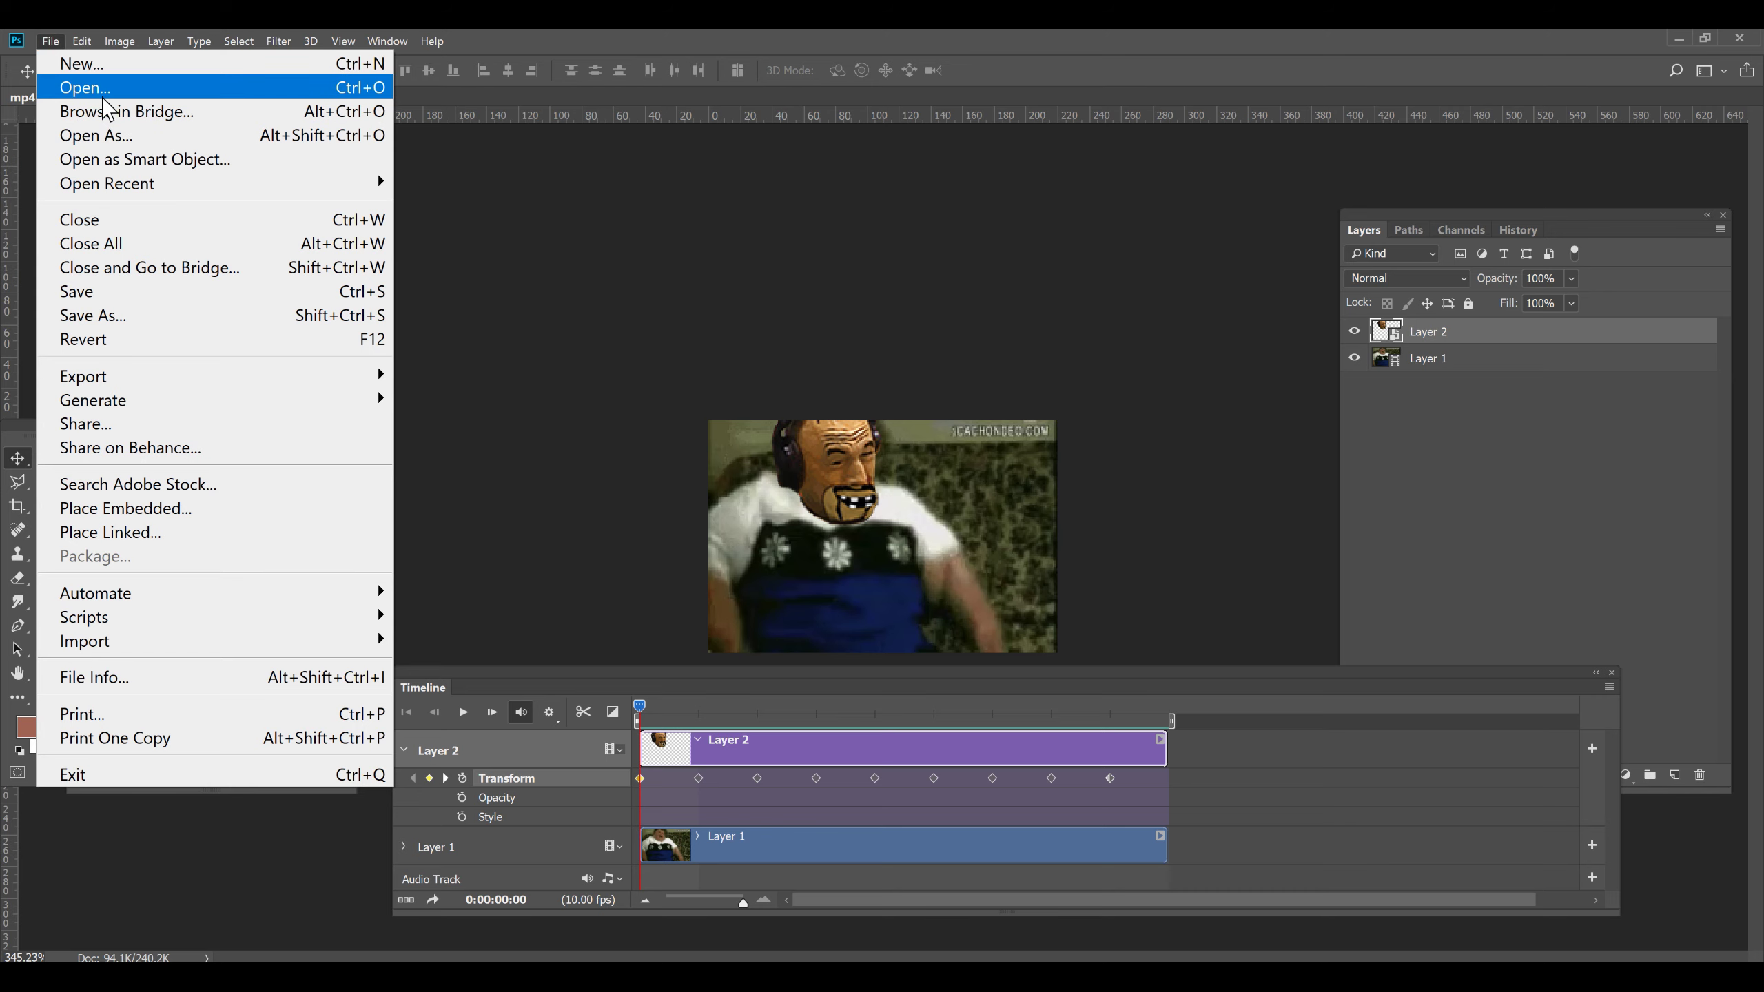
pyautogui.click(104, 89)
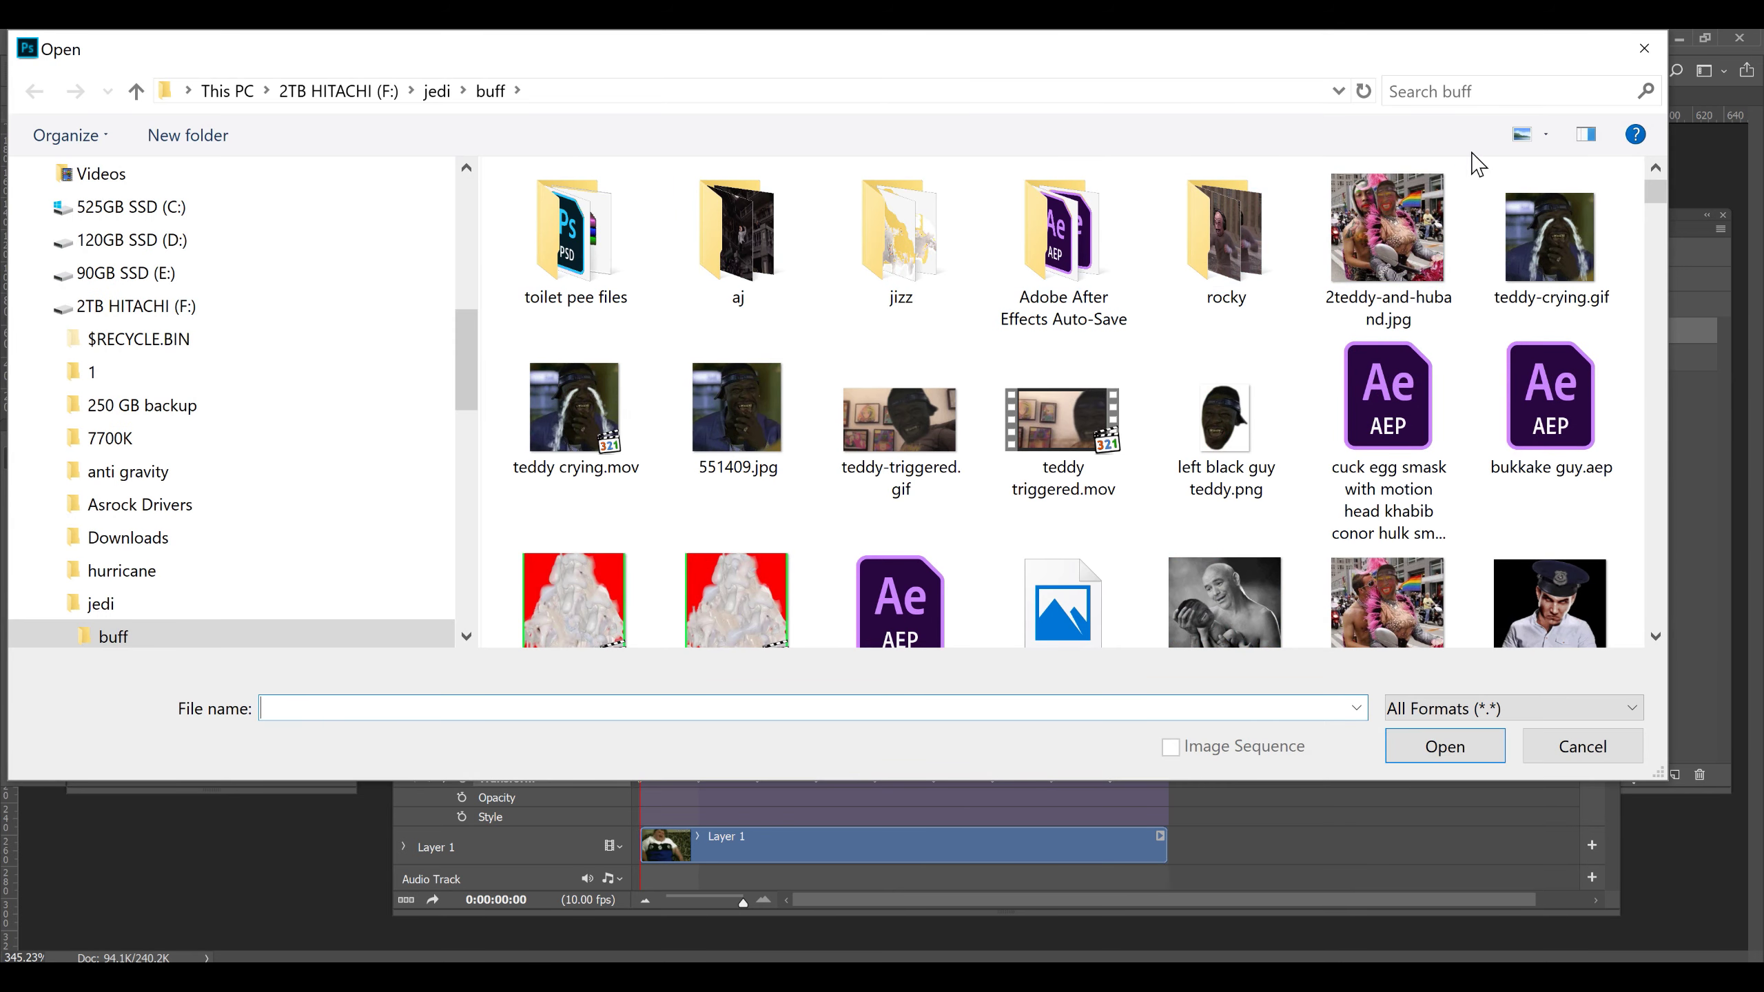
pyautogui.click(1464, 97)
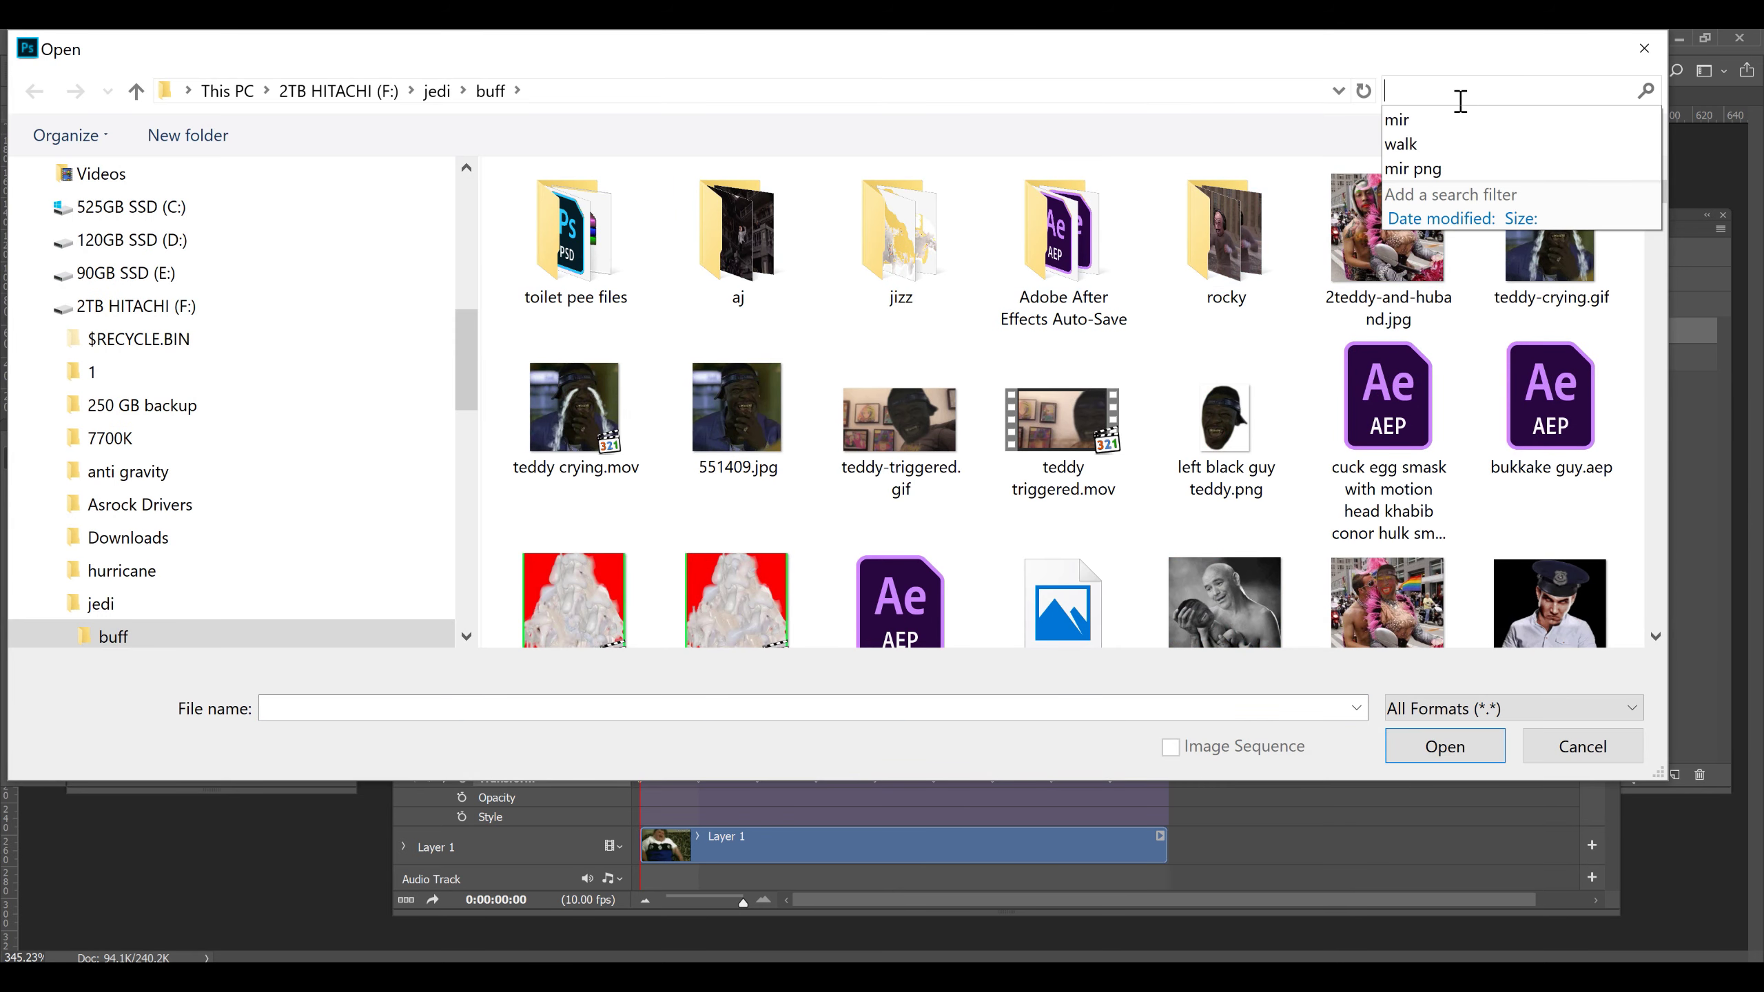
pyautogui.click(1417, 121)
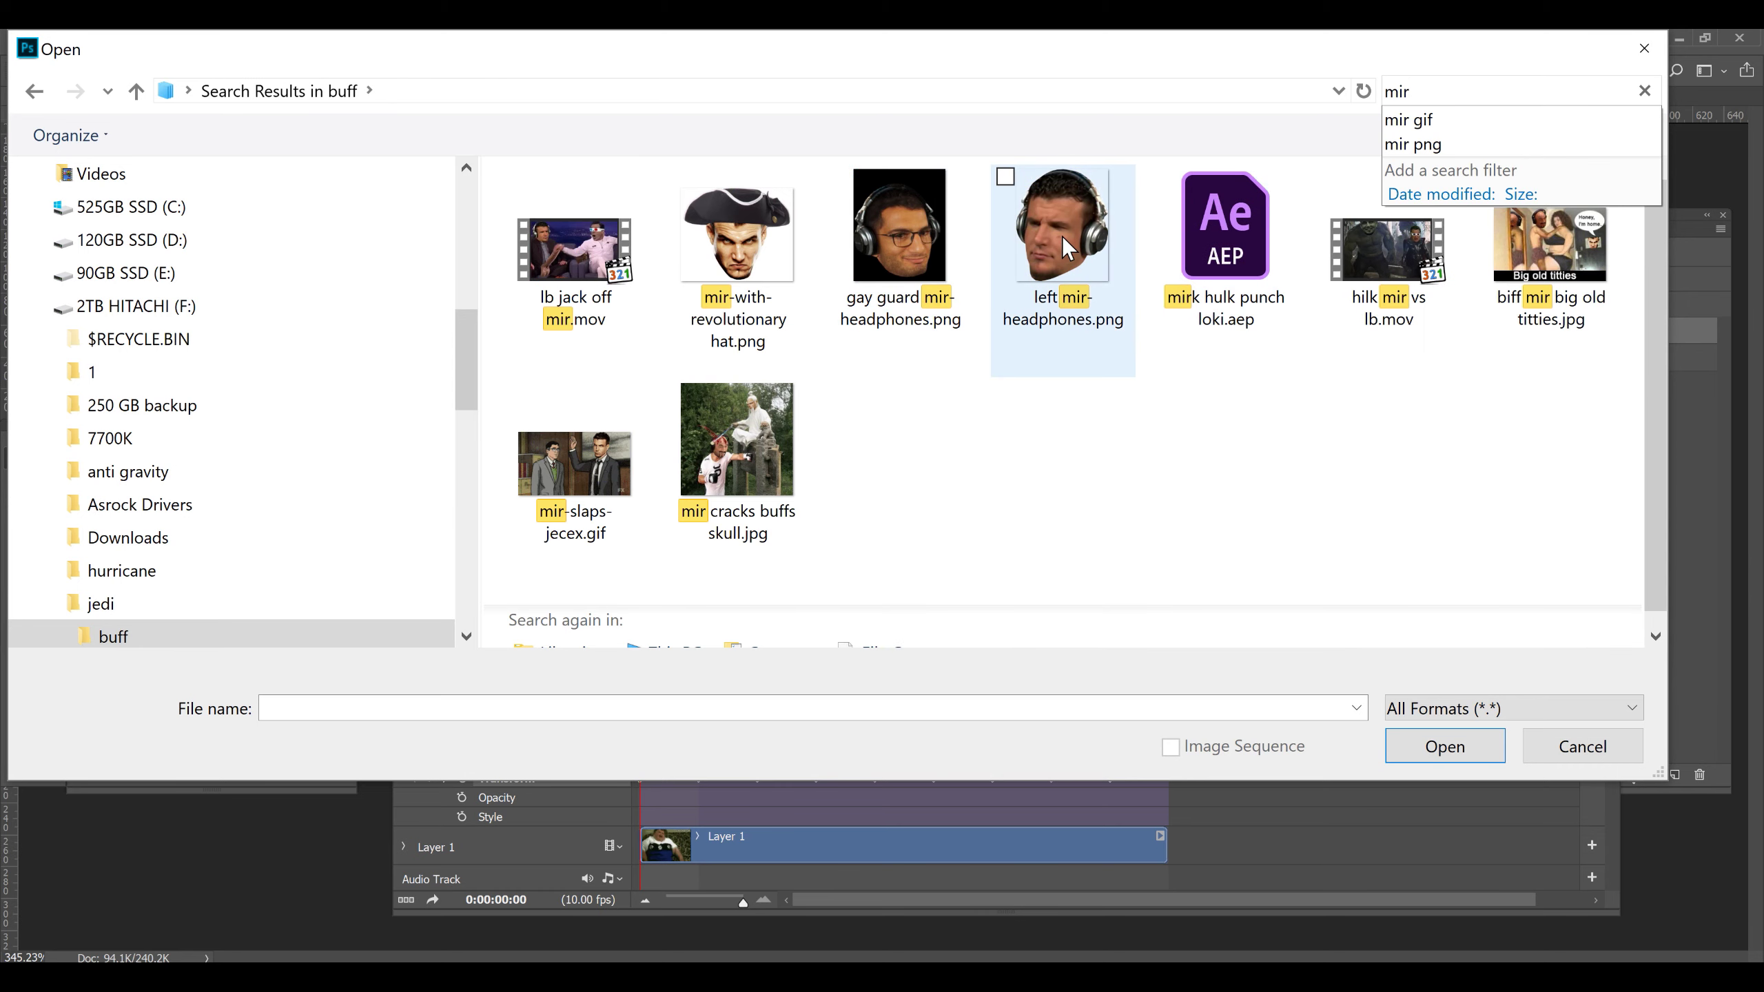
pyautogui.click(1061, 237)
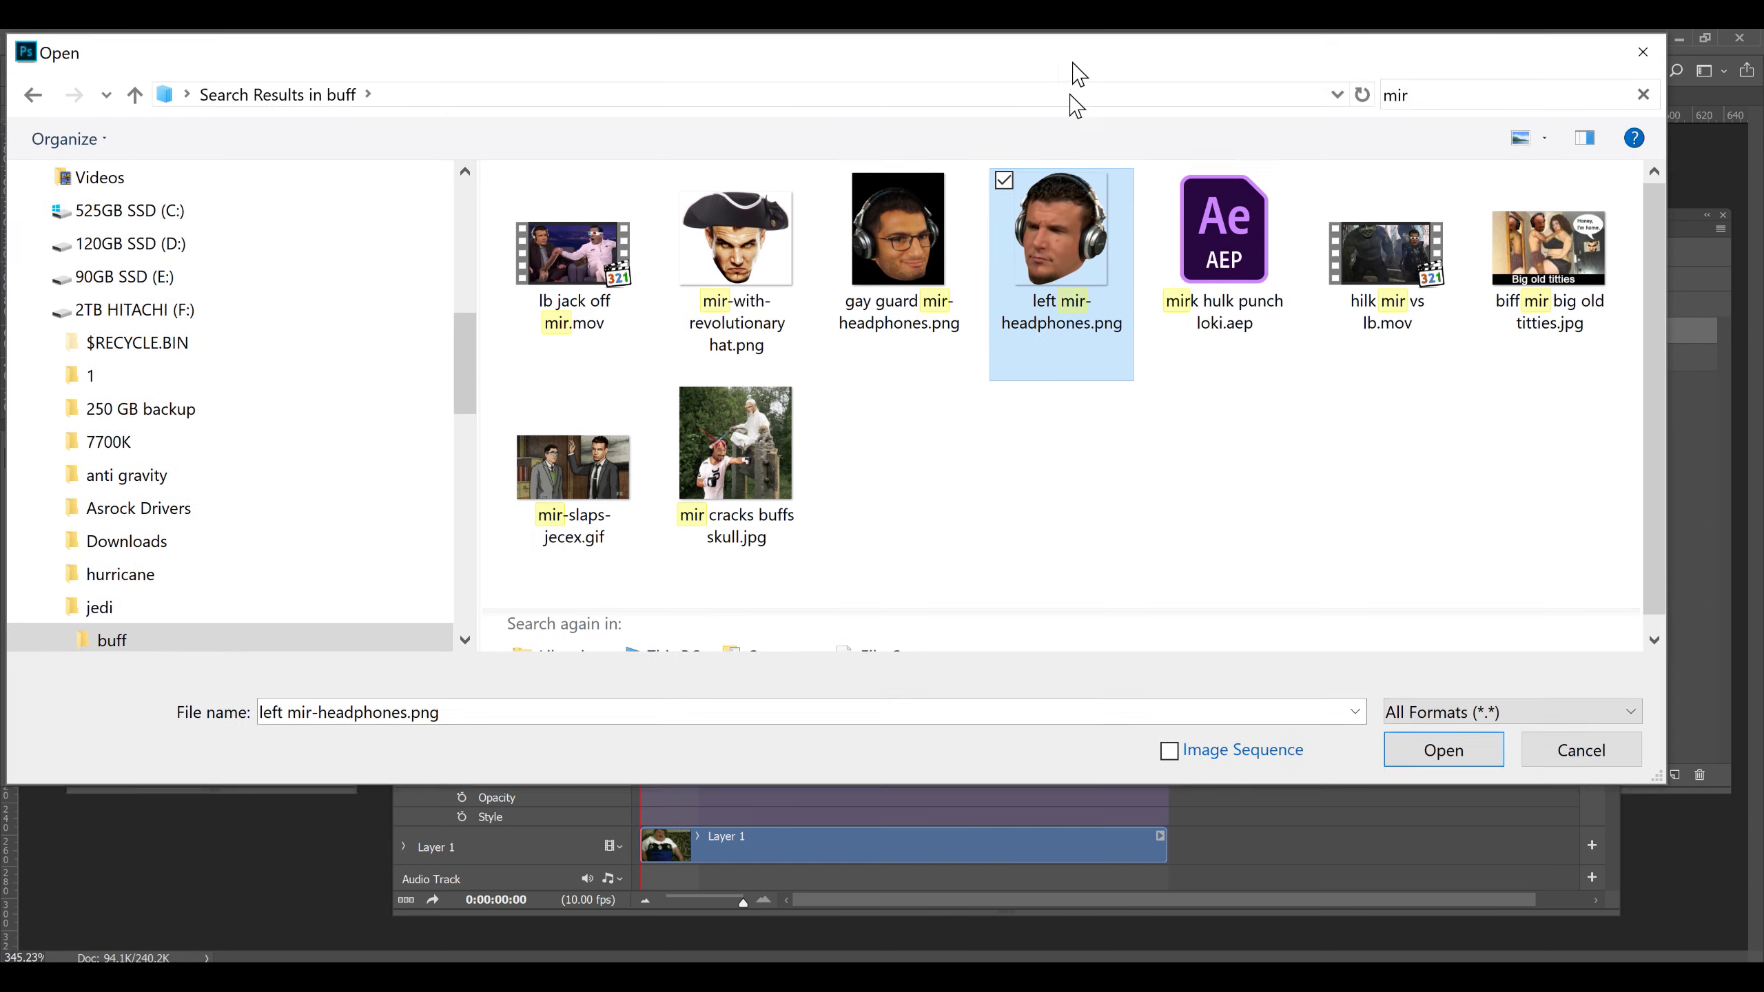
pyautogui.moveTo(1071, 71); pyautogui.dragTo(1036, 244)
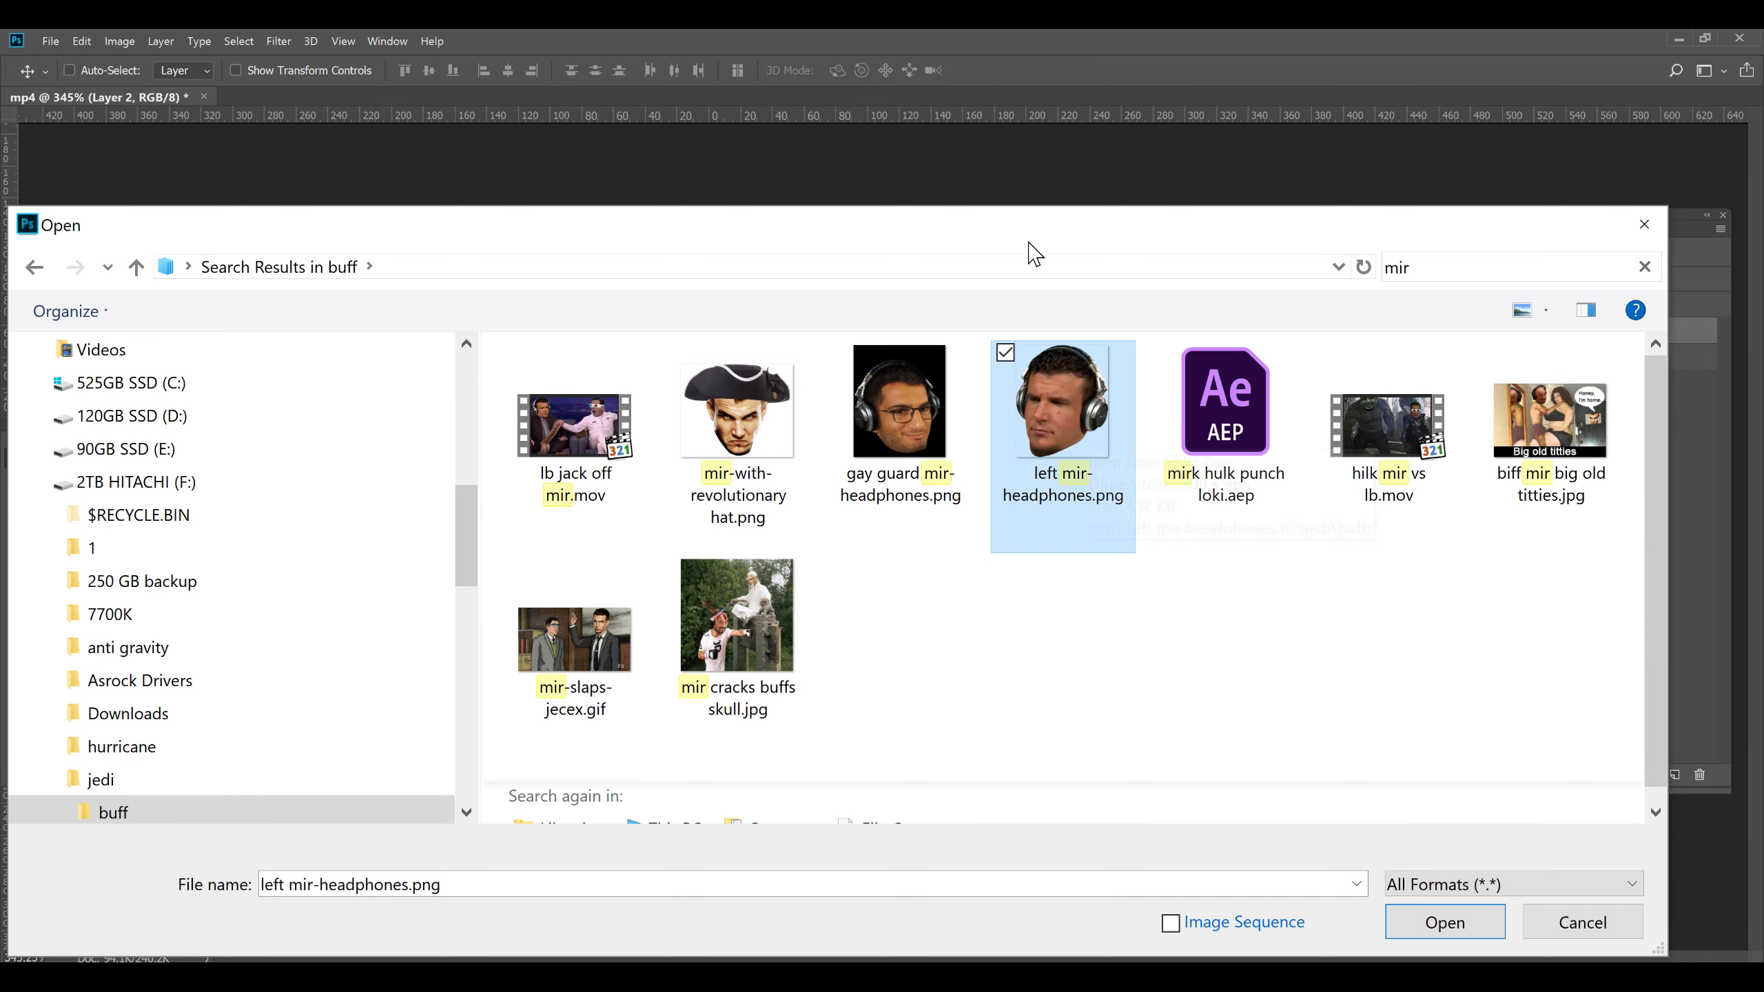
pyautogui.moveTo(1029, 243); pyautogui.dragTo(1049, 208)
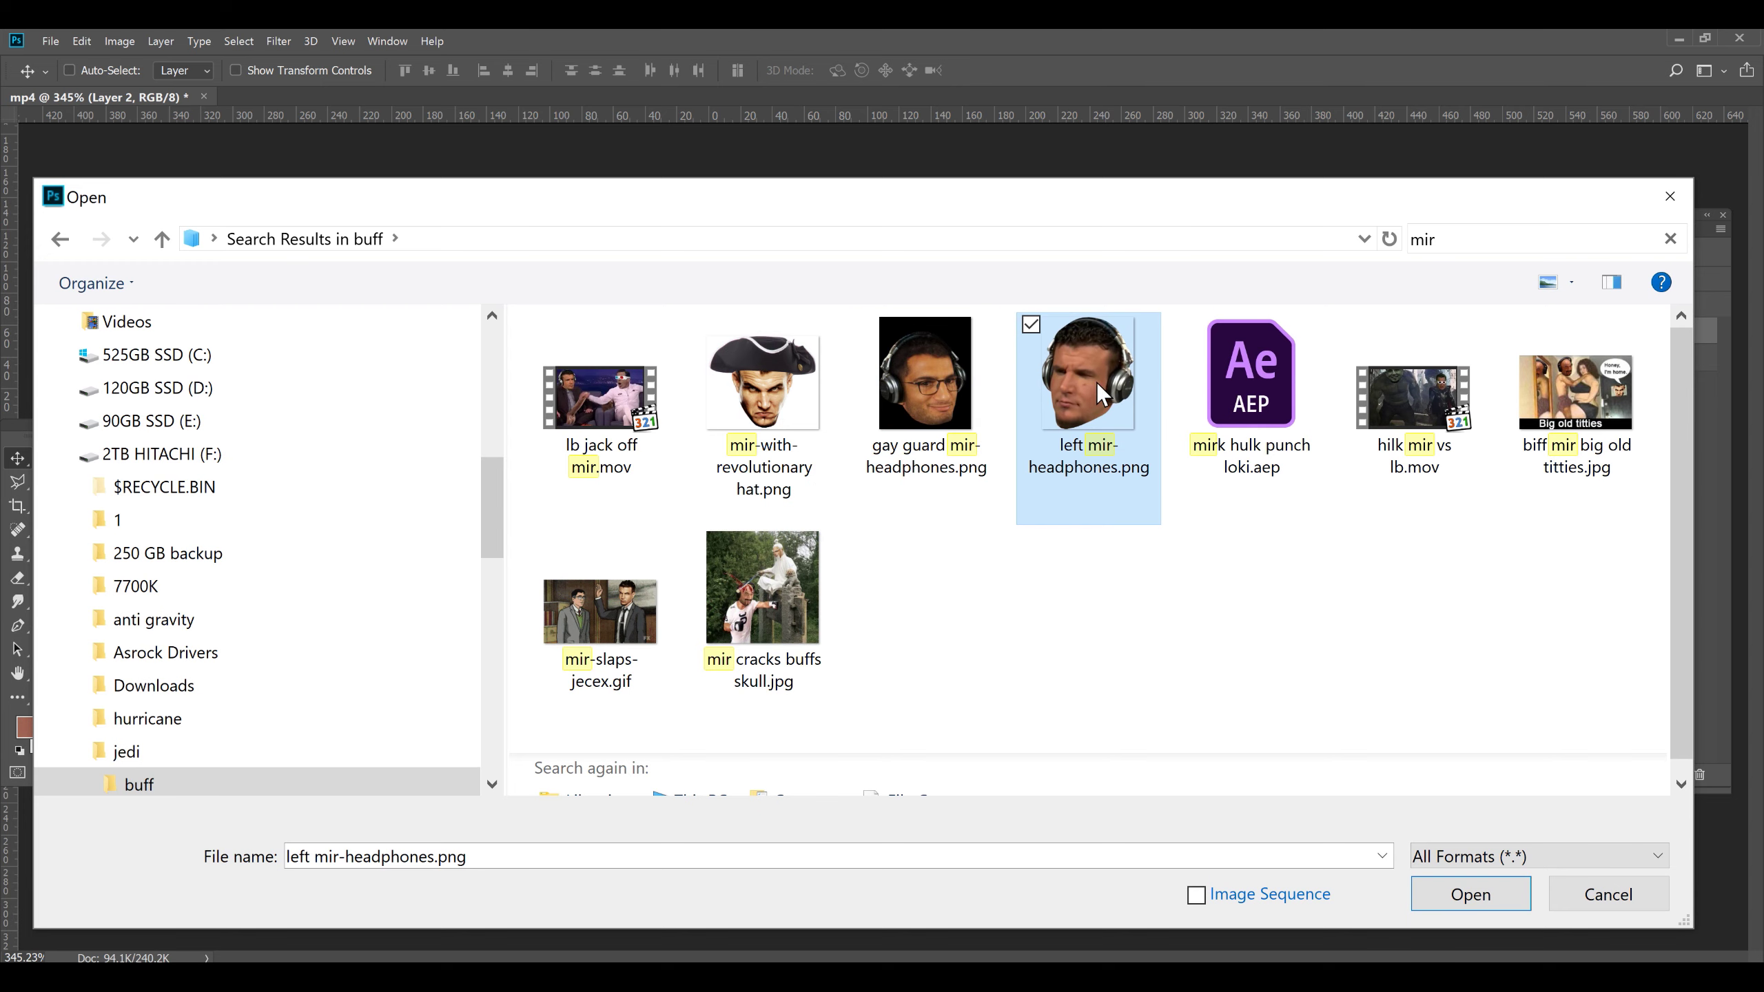
# Open left mir-headphones.png and select the entire image
pyautogui.click(1469, 899)
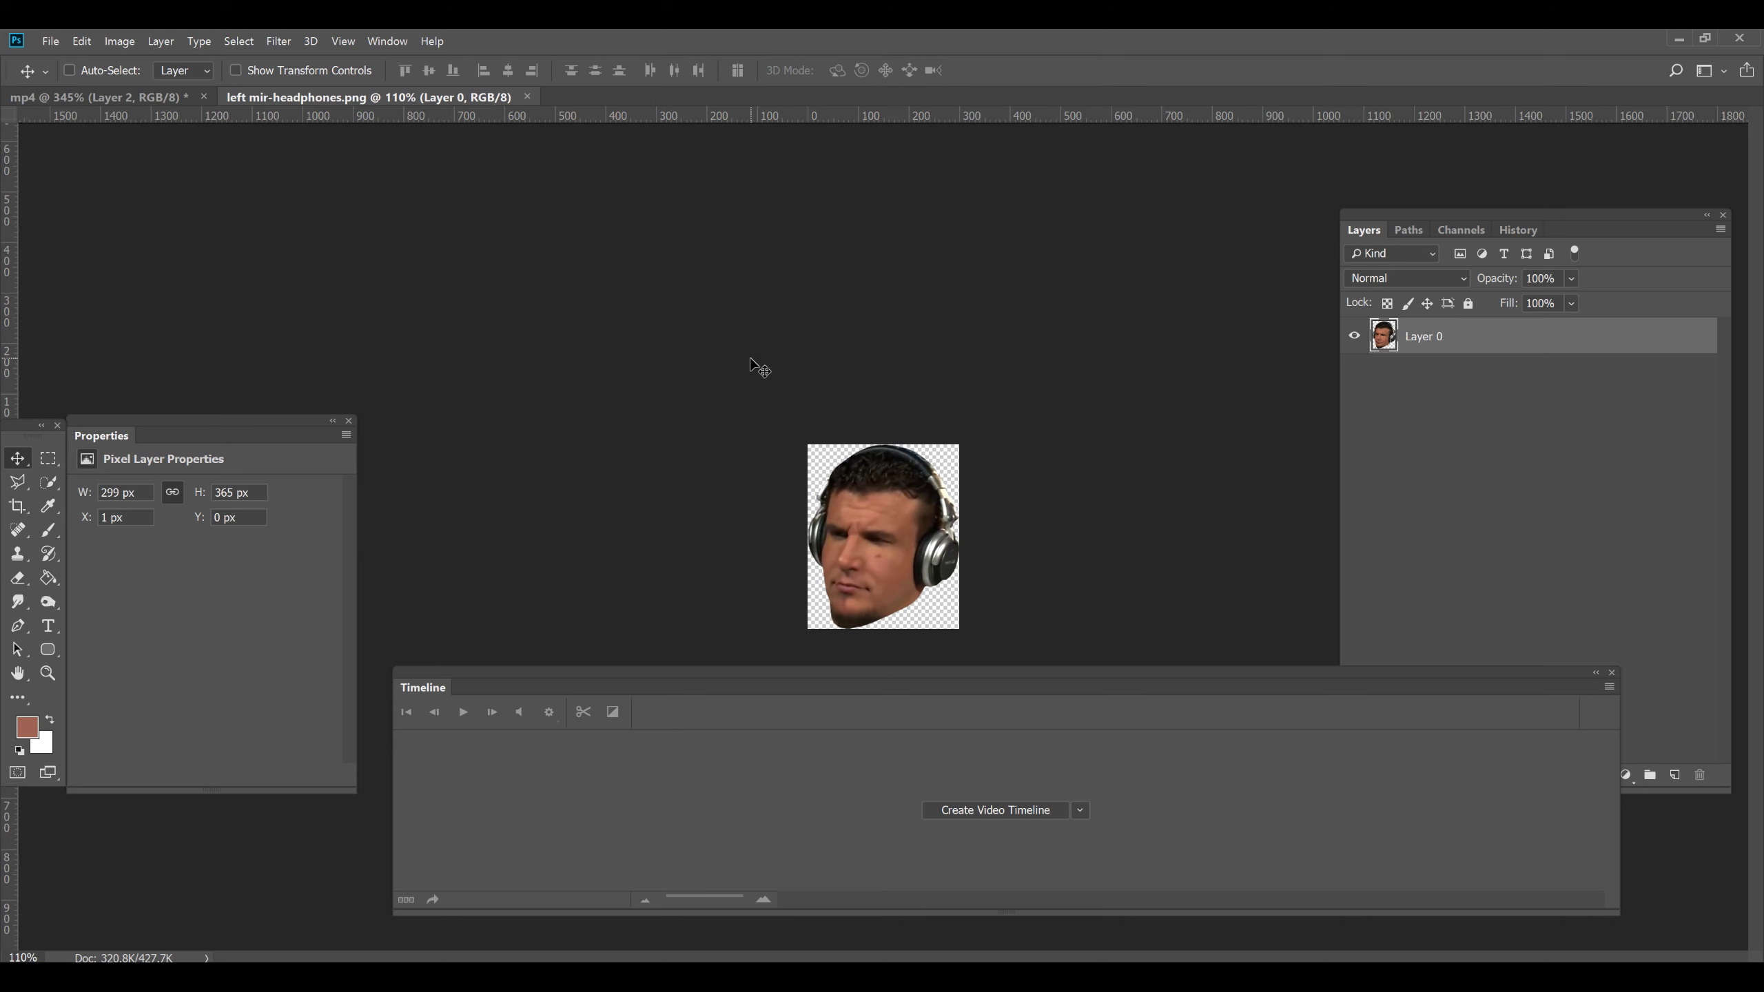
pyautogui.click(80, 39)
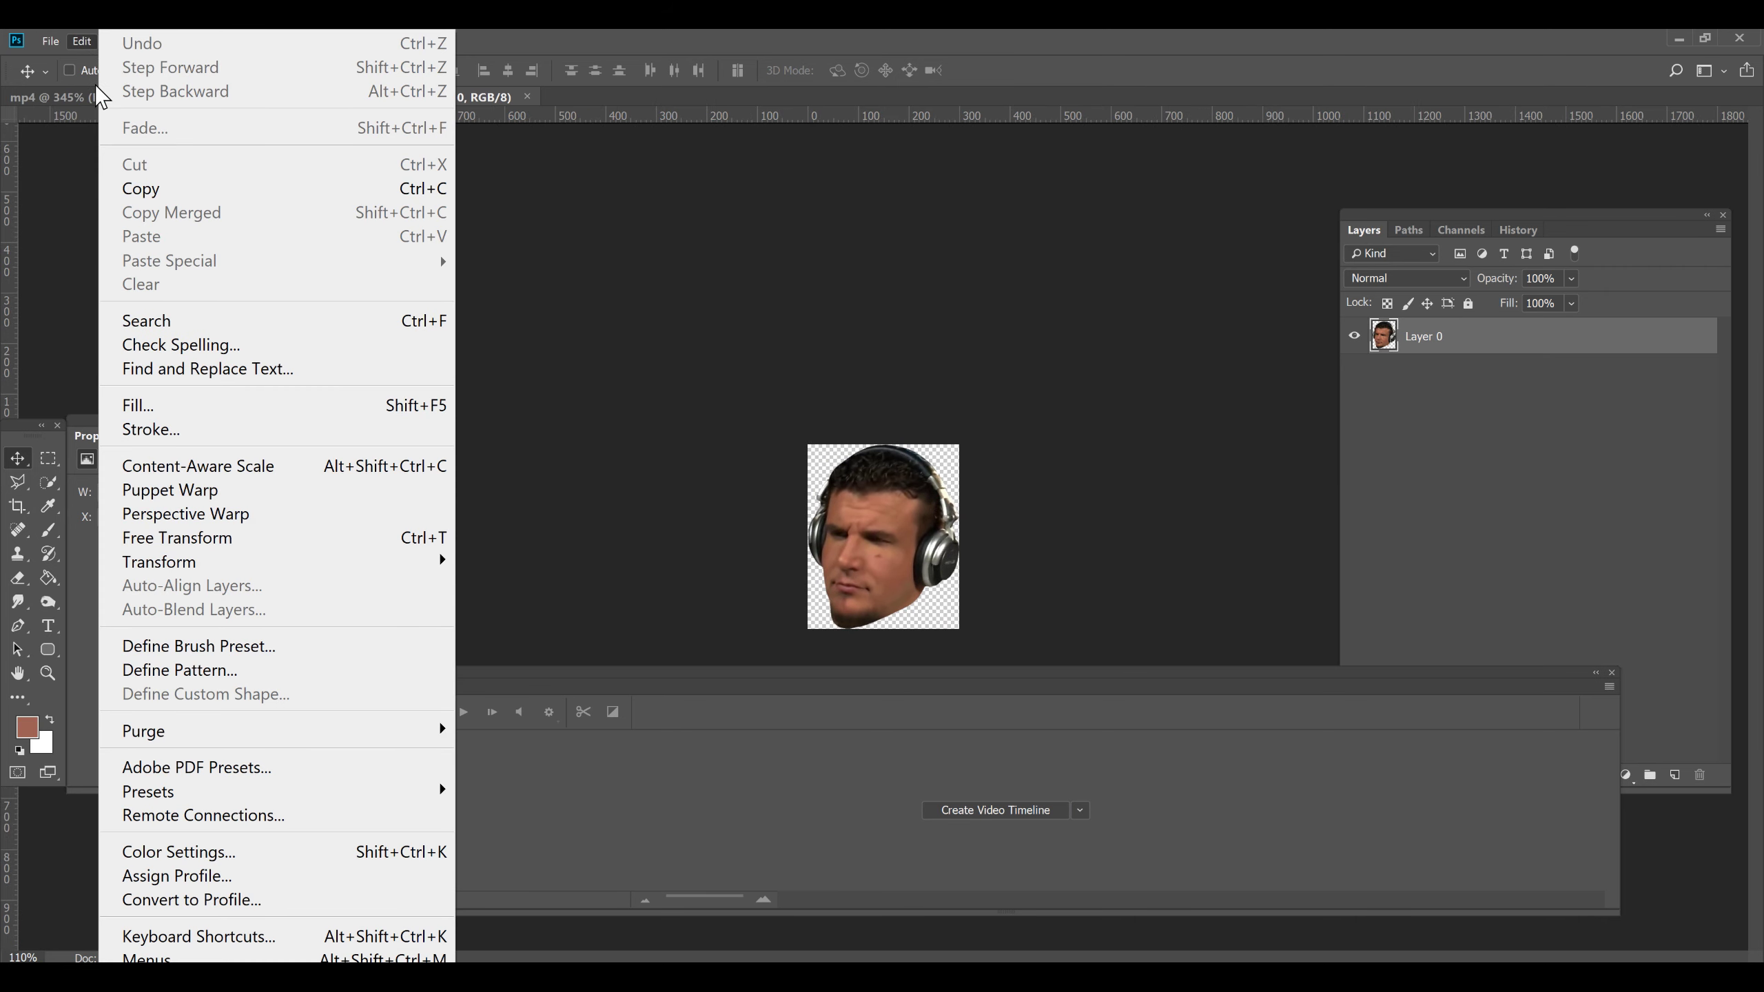
pyautogui.click(587, 31)
pyautogui.click(235, 42)
pyautogui.click(247, 62)
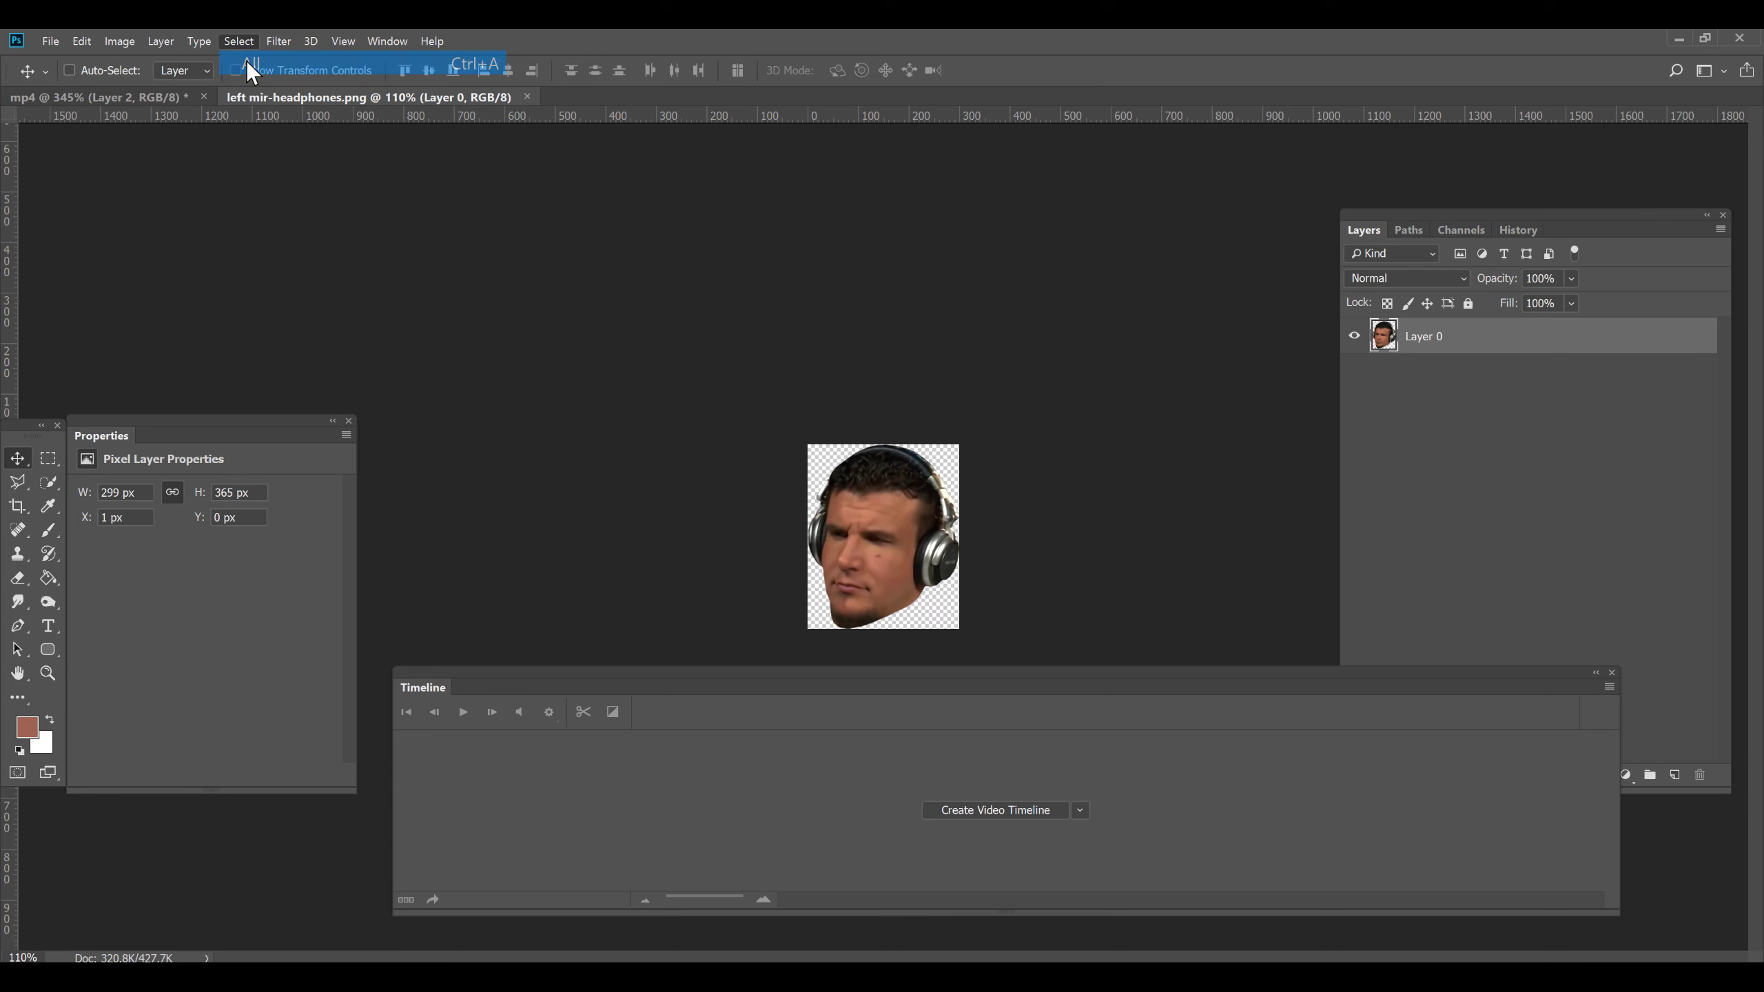
# Copy the headphones face and return to the mp4 animation document
pyautogui.click(83, 41)
pyautogui.click(125, 185)
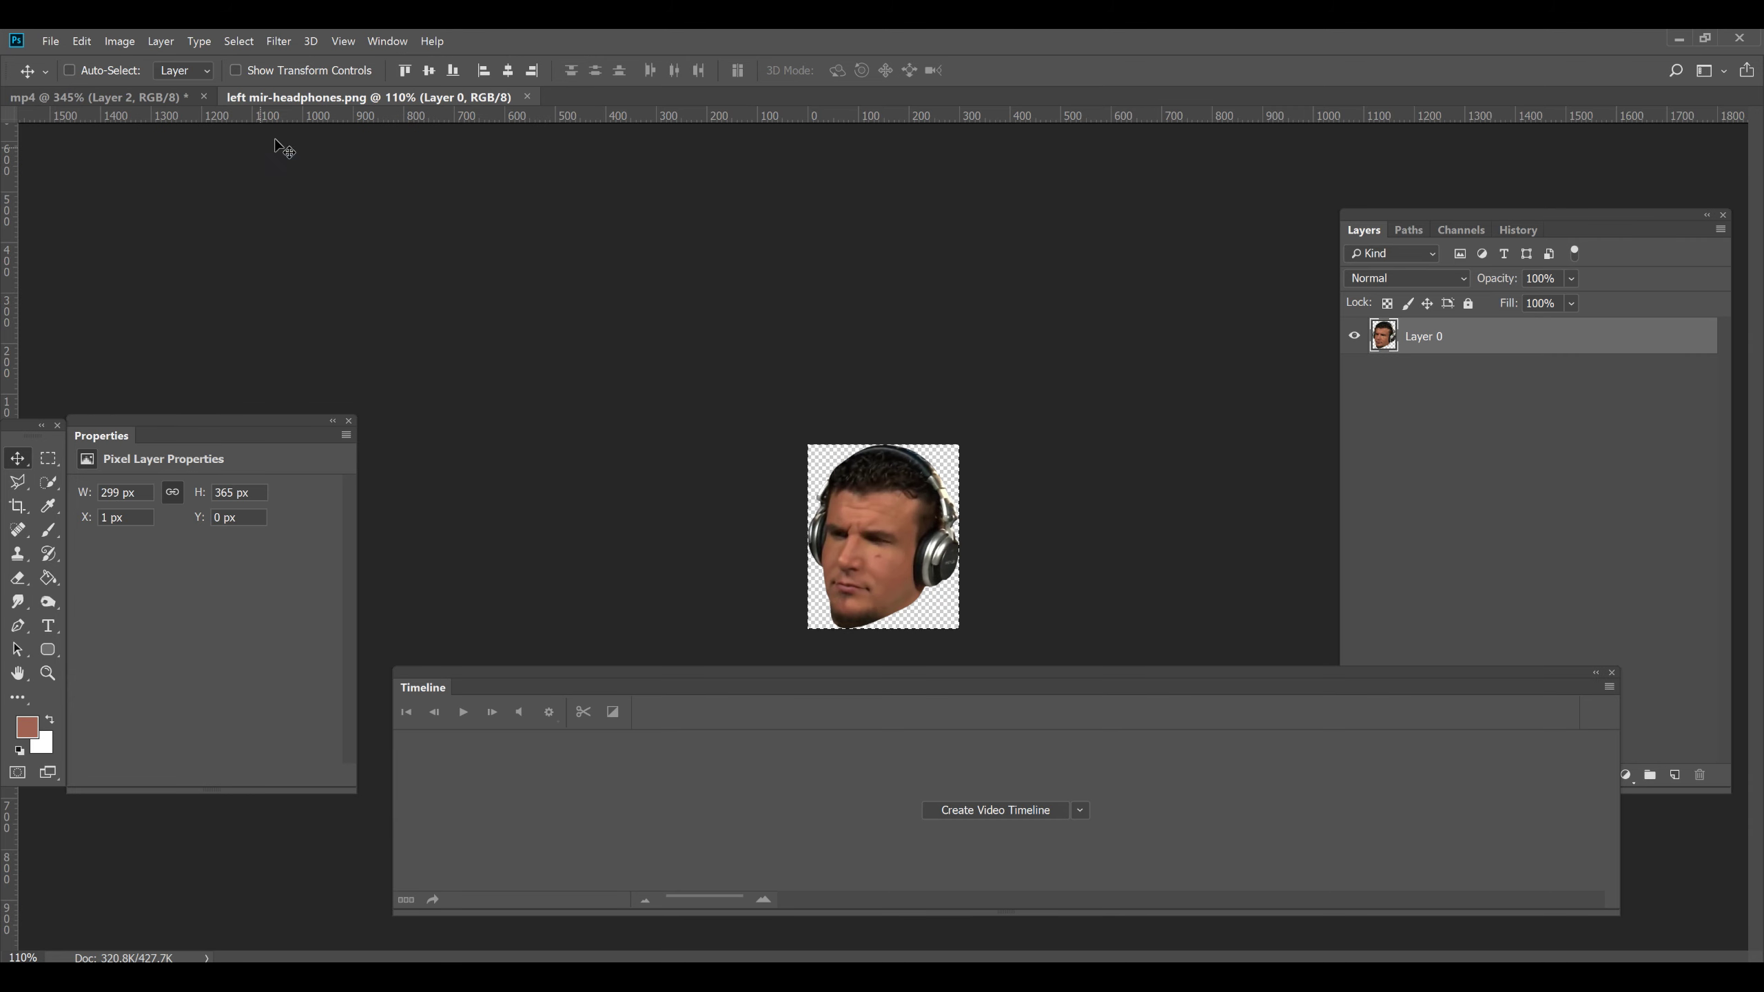
pyautogui.click(125, 102)
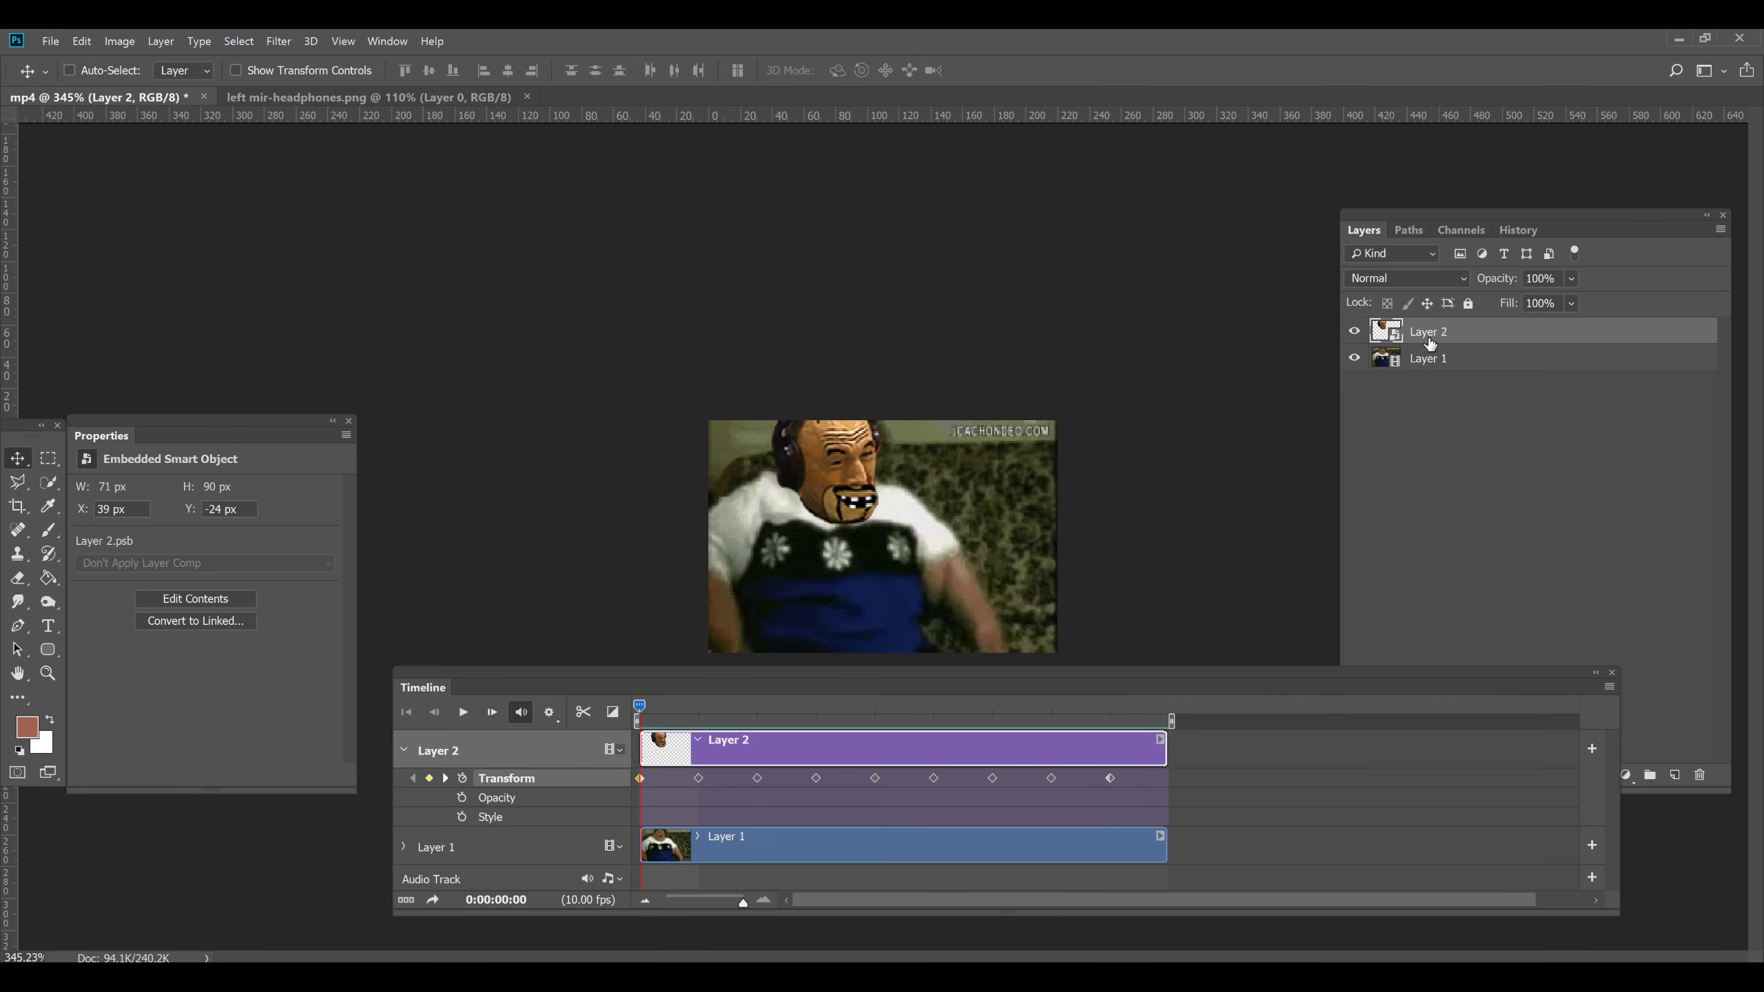
# Rename the head layer Layer 2 to buff
pyautogui.doubleClick(1428, 334)
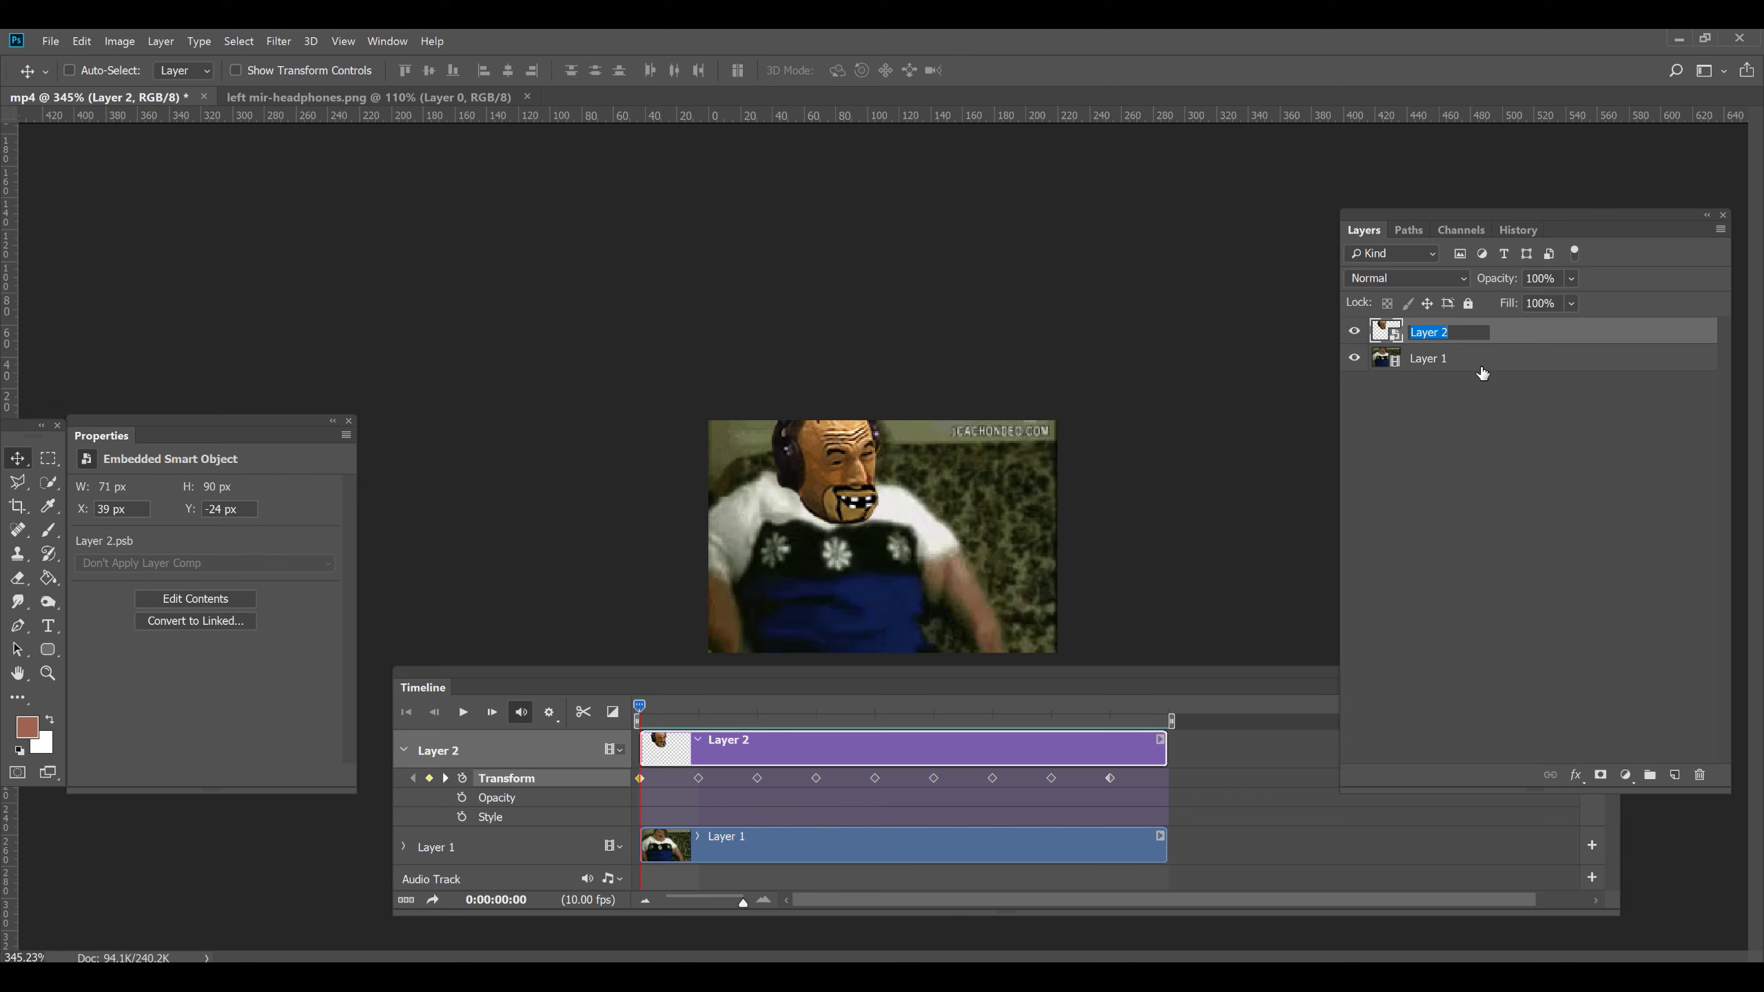
pyautogui.write('buff')
pyautogui.press('Return')
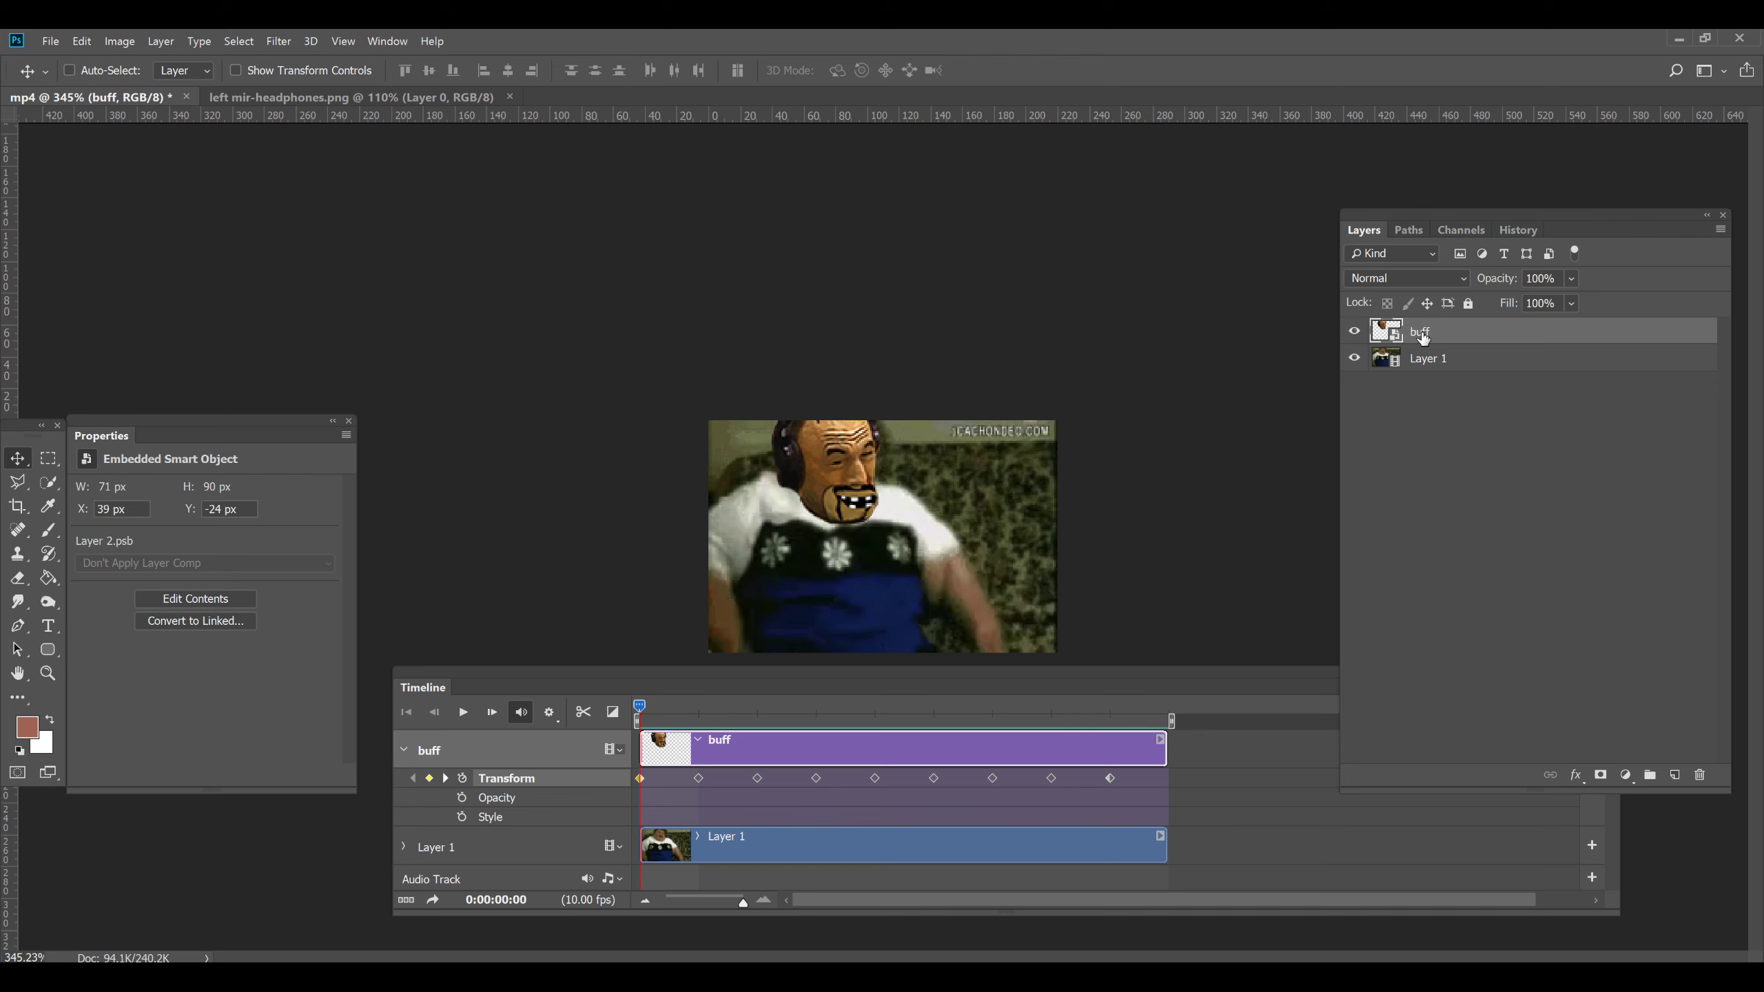
# Try opening the buff layer's contents, closing the Layer Style dialog without changes
pyautogui.doubleClick(1421, 334)
pyautogui.click(1514, 336)
pyautogui.doubleClick(1561, 337)
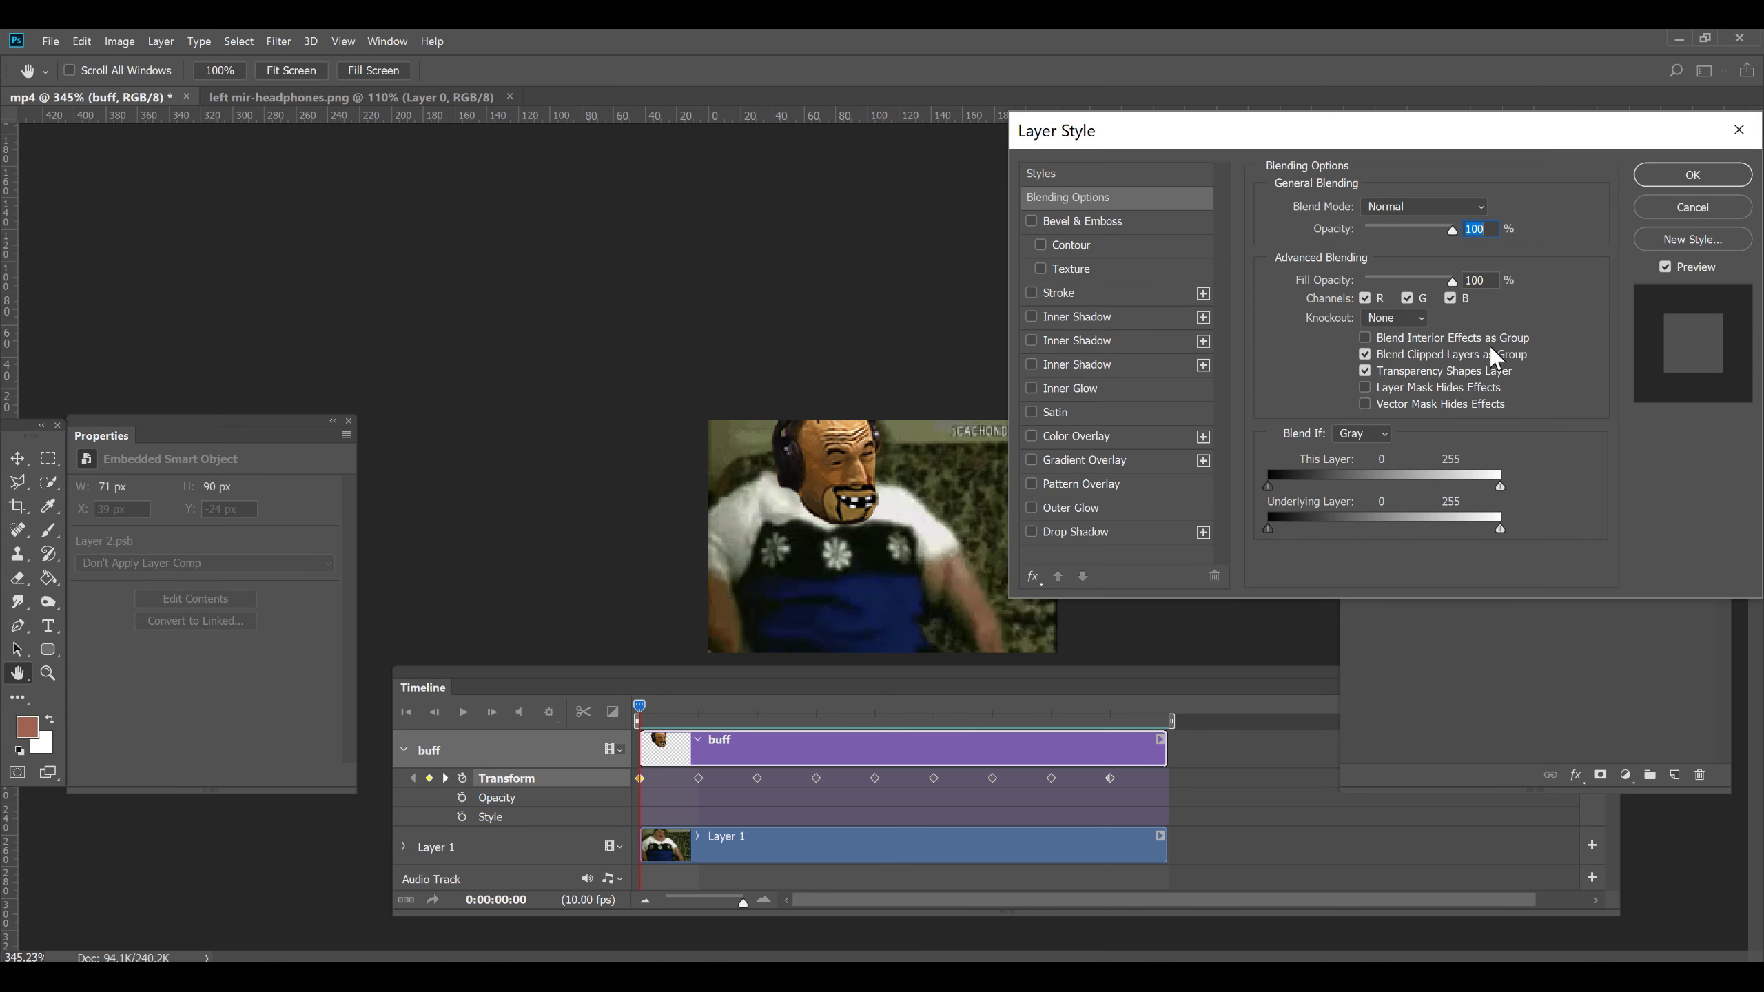
pyautogui.click(1695, 207)
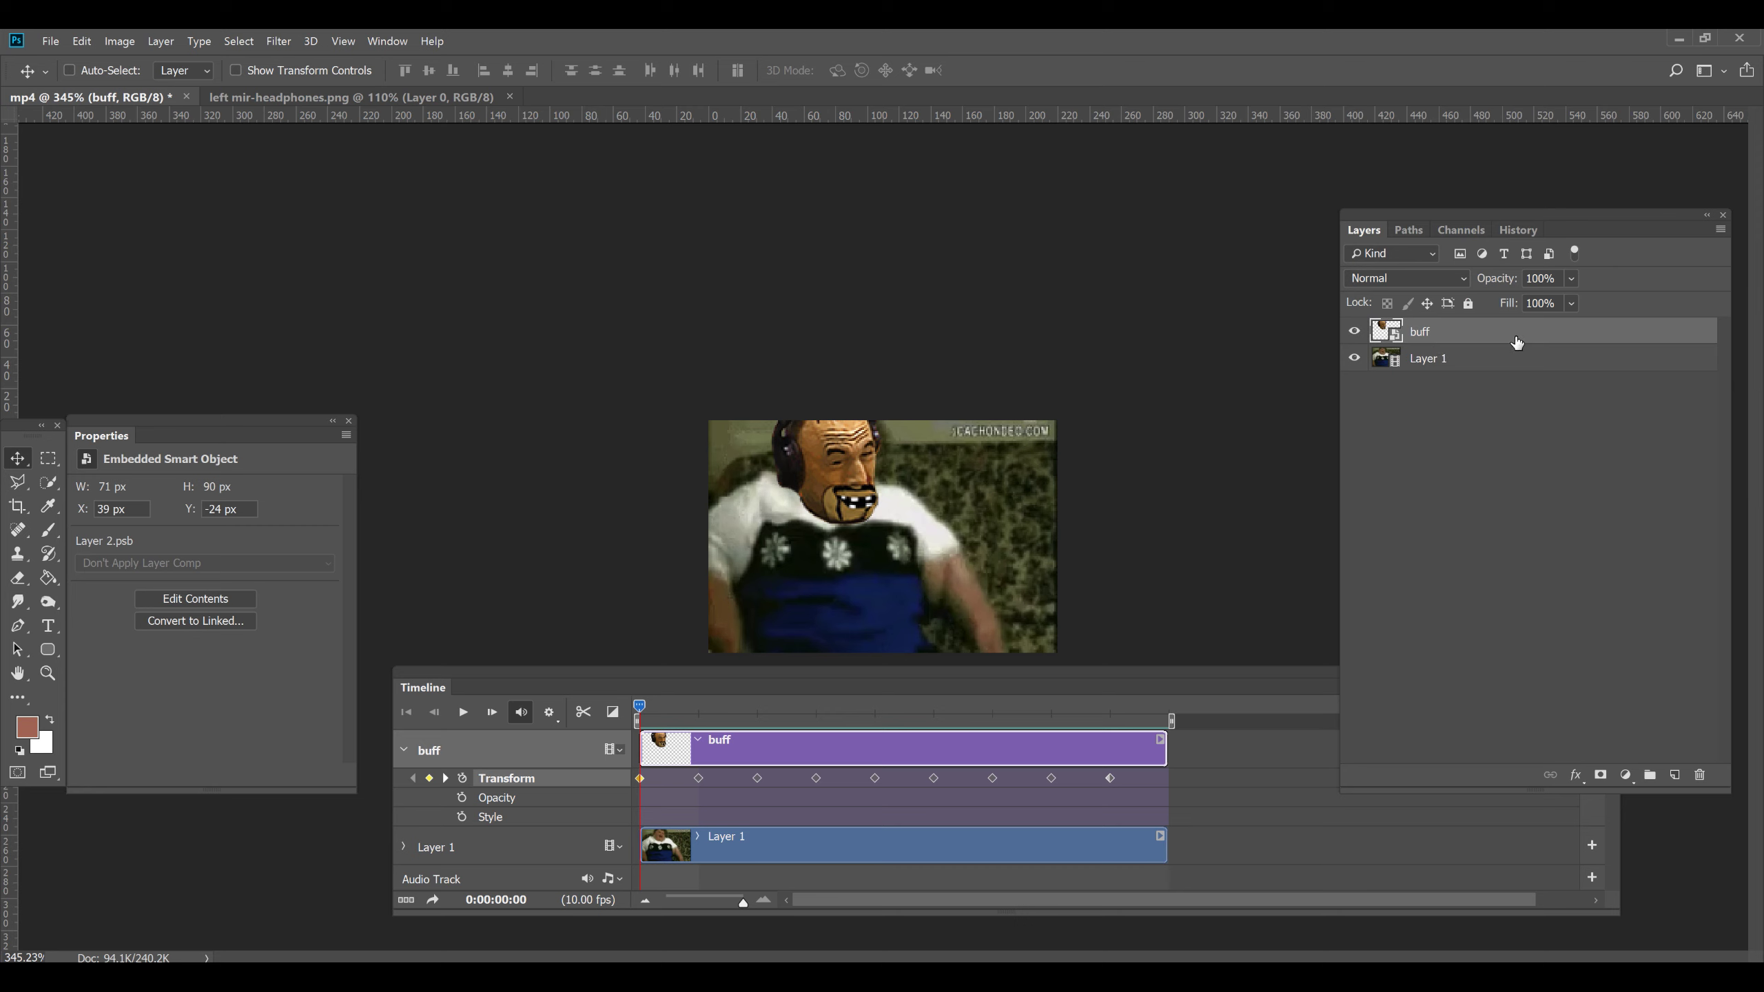
pyautogui.doubleClick(1548, 336)
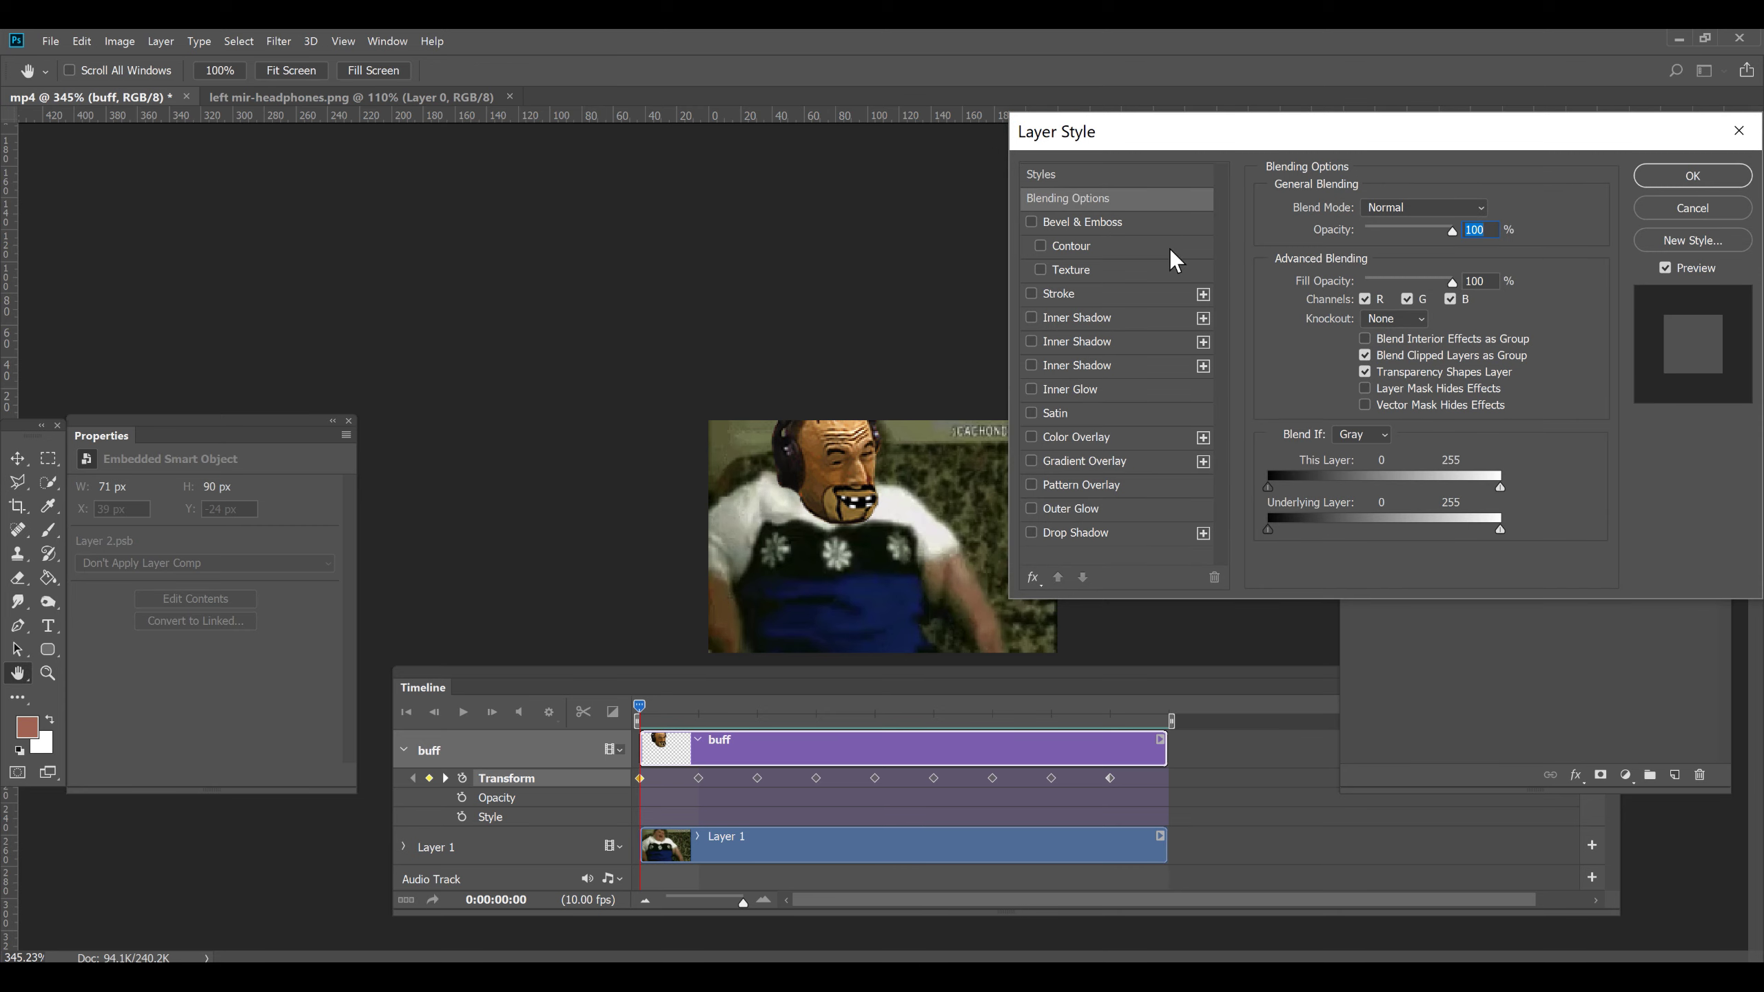
pyautogui.click(1688, 208)
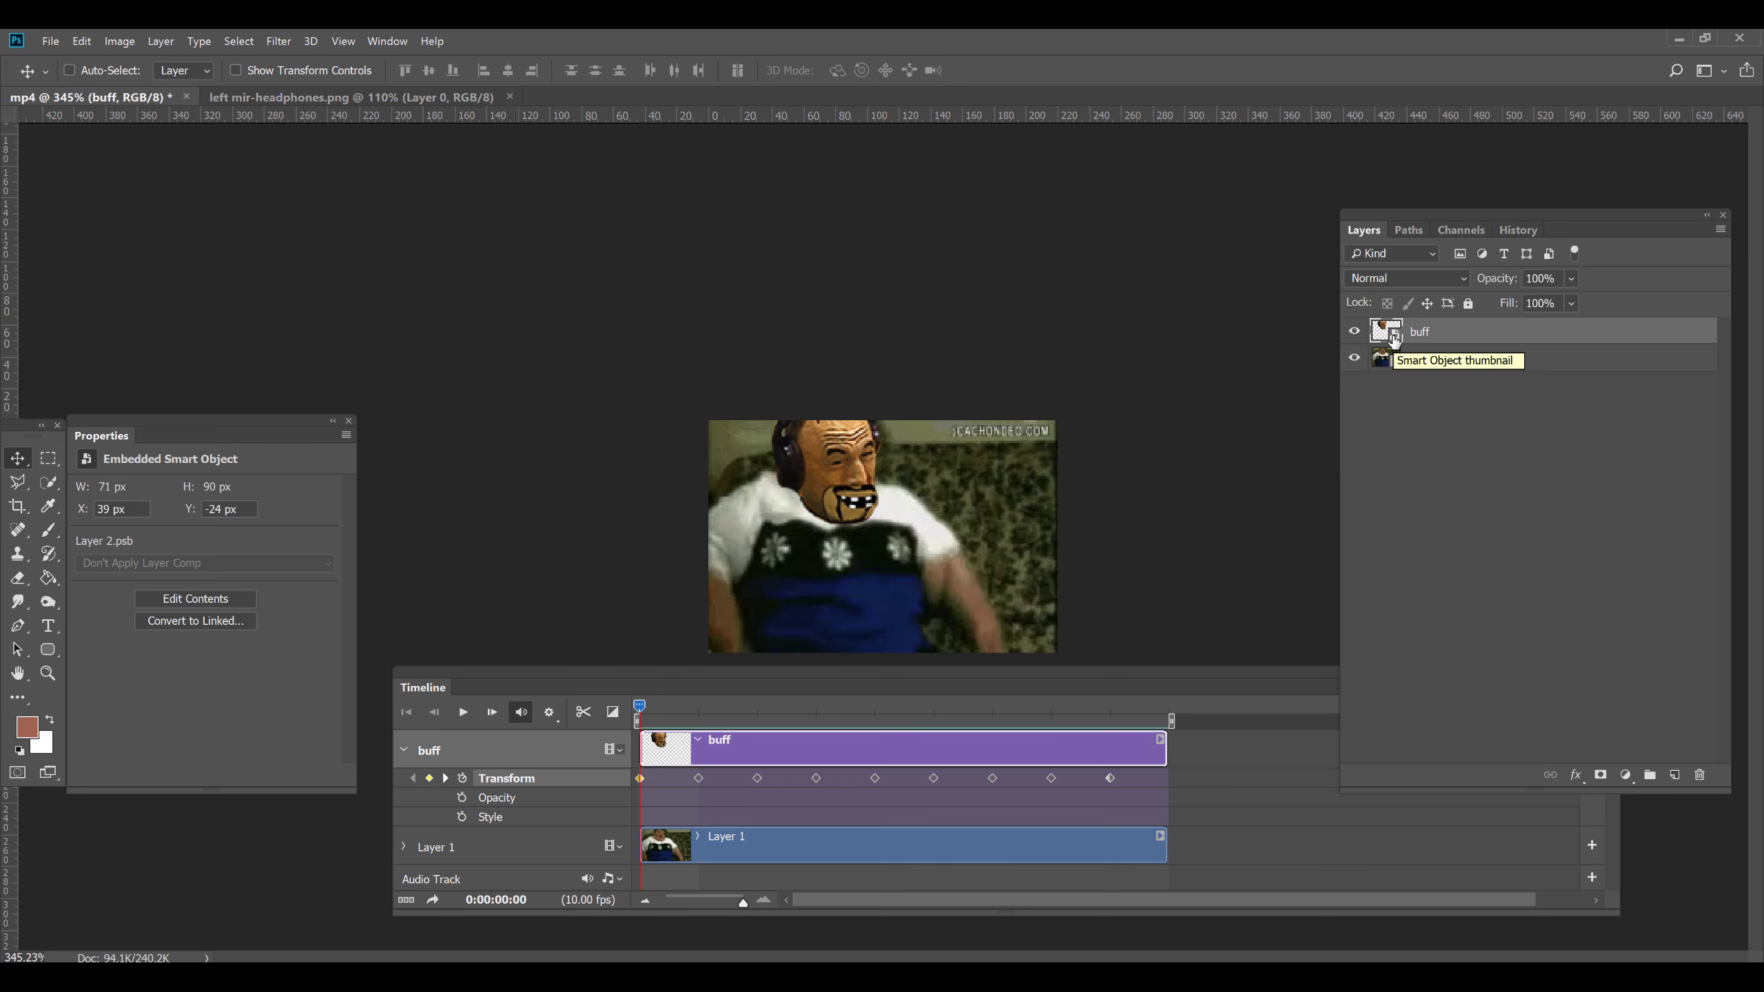
# Open the buff smart object's contents as Layer 22.psb and zoom in on the face
pyautogui.doubleClick(1394, 337)
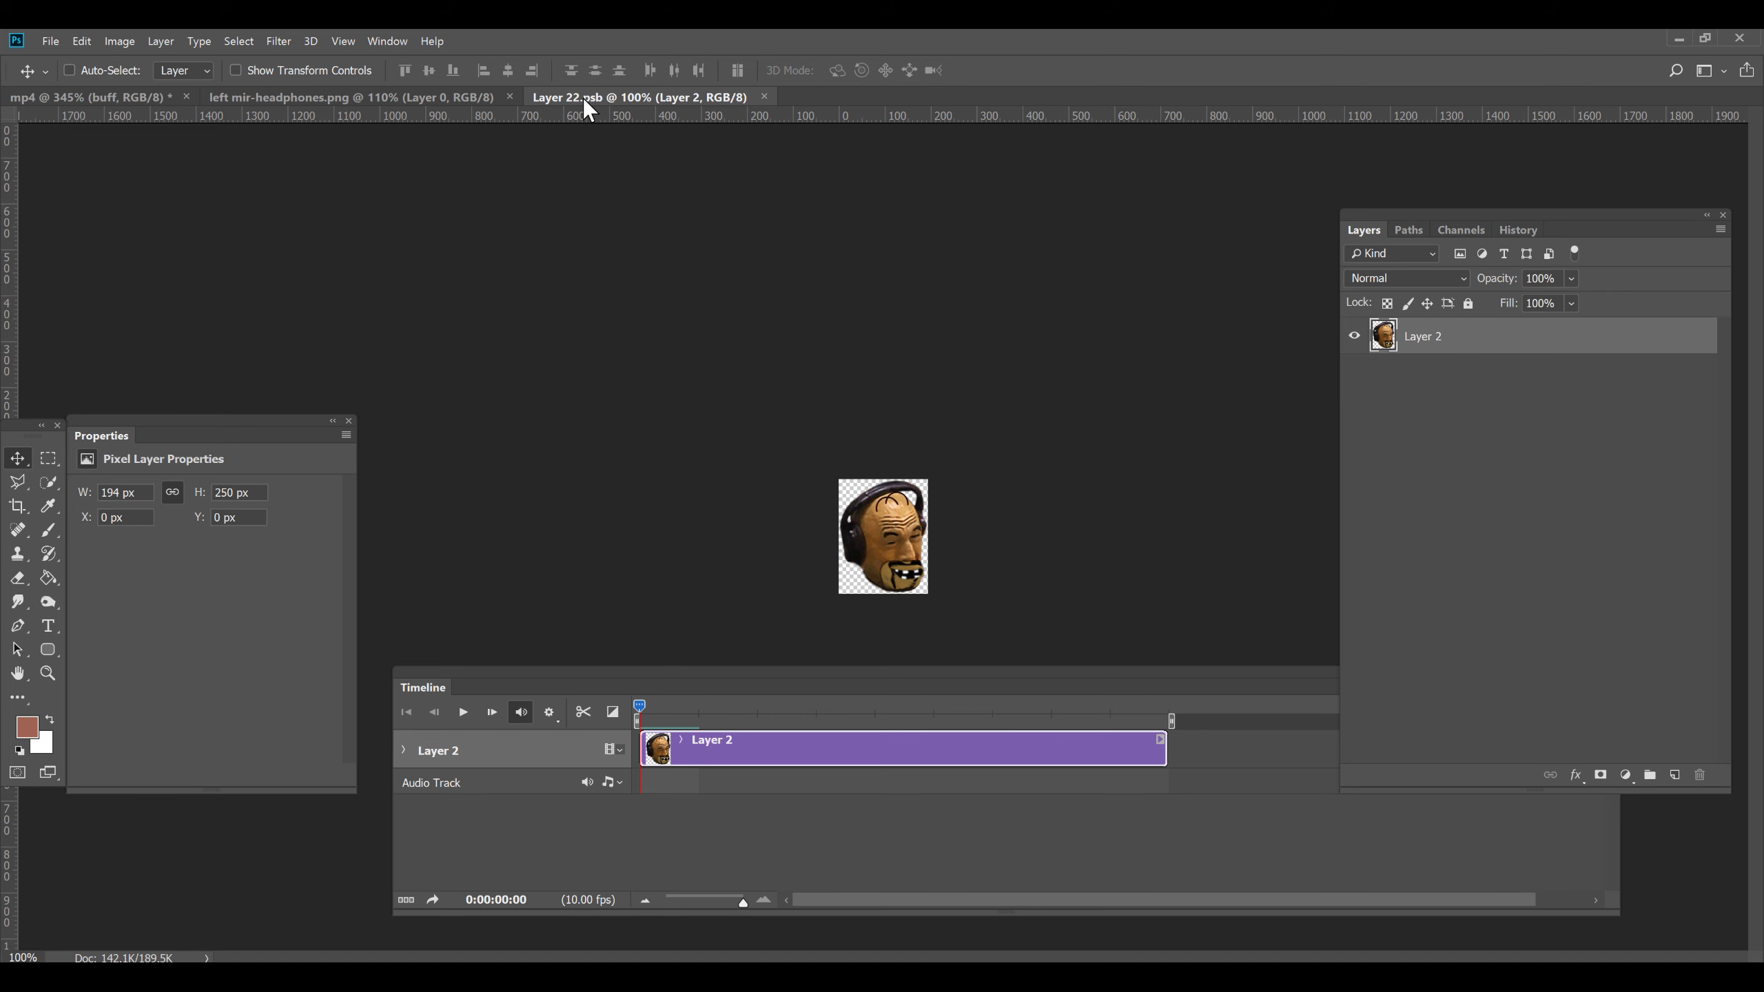
pyautogui.scroll(5, 896, 480)
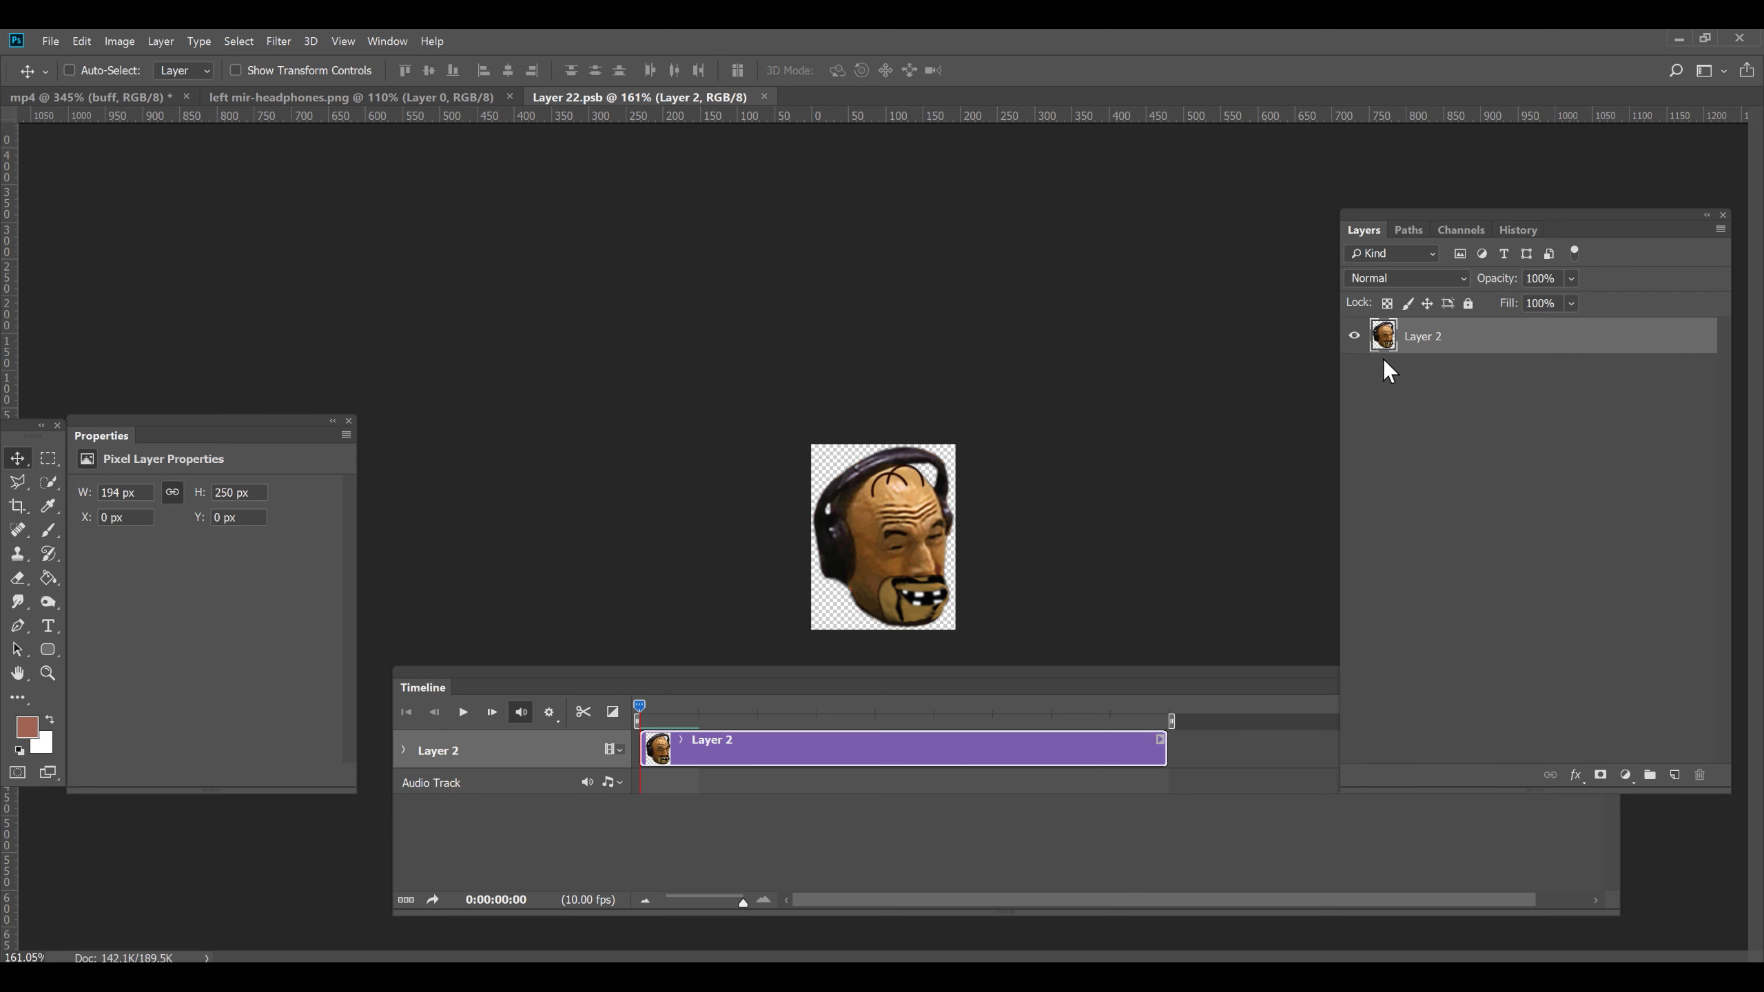
# Paste the copied headphones face into Layer 22.psb and flip it horizontally
pyautogui.click(82, 41)
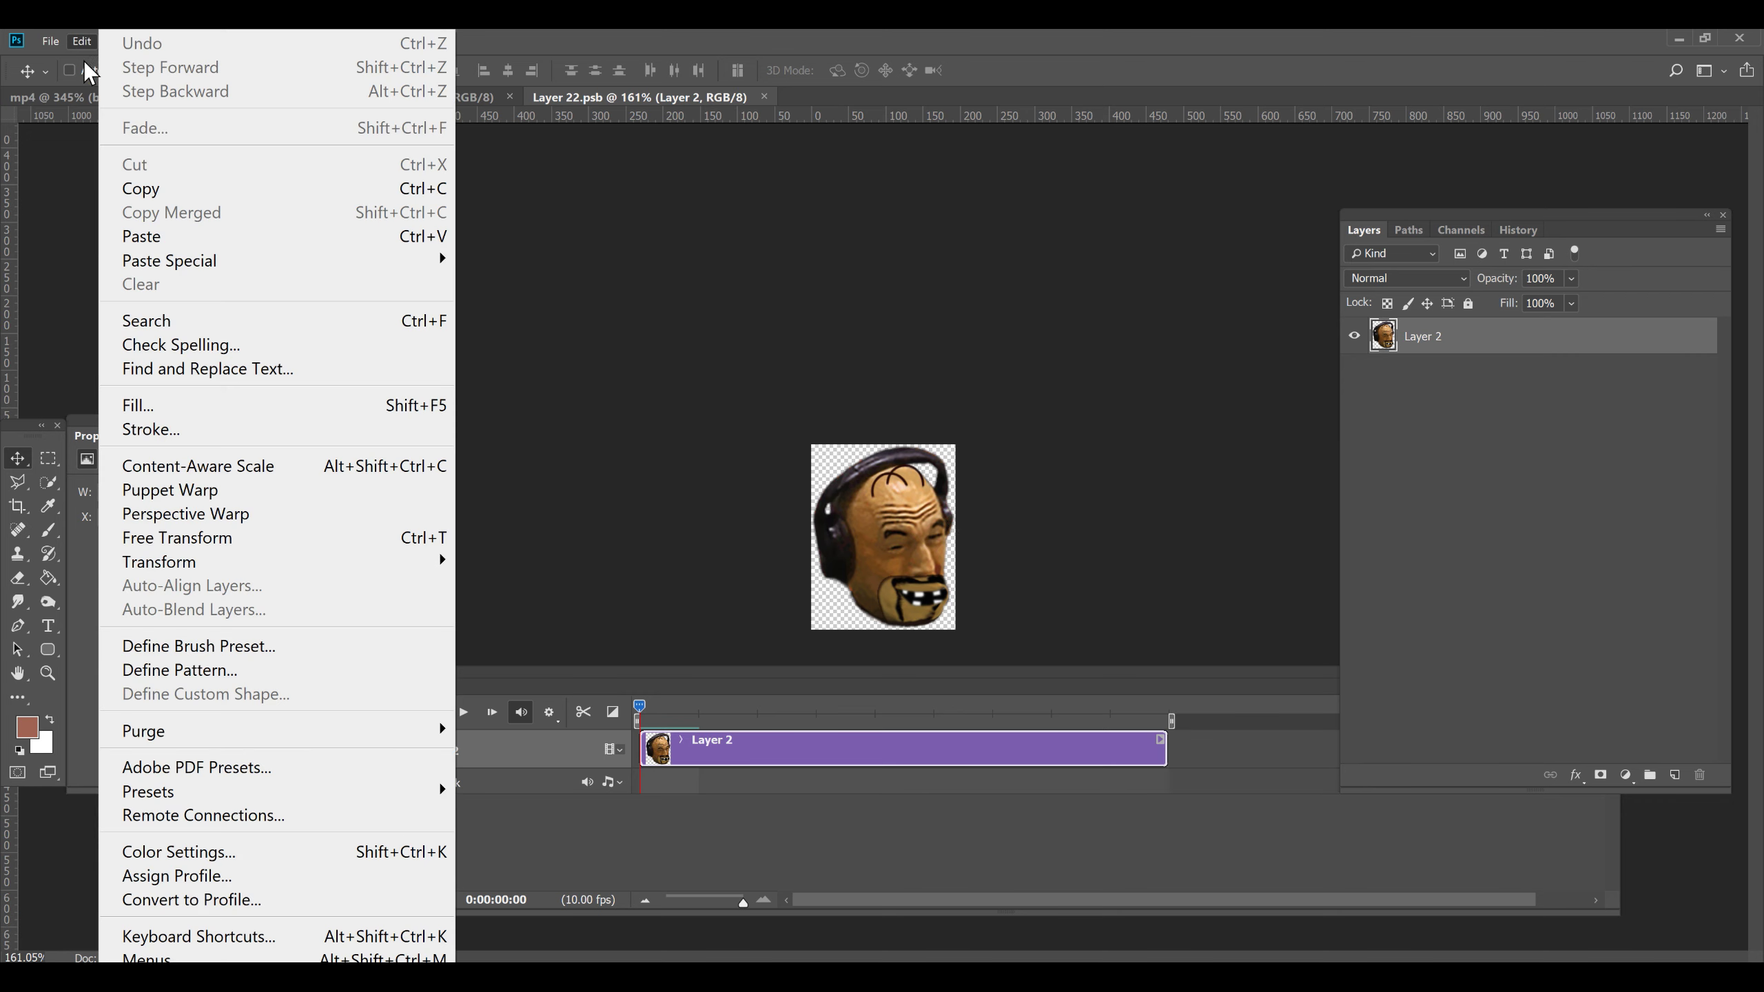
pyautogui.click(157, 235)
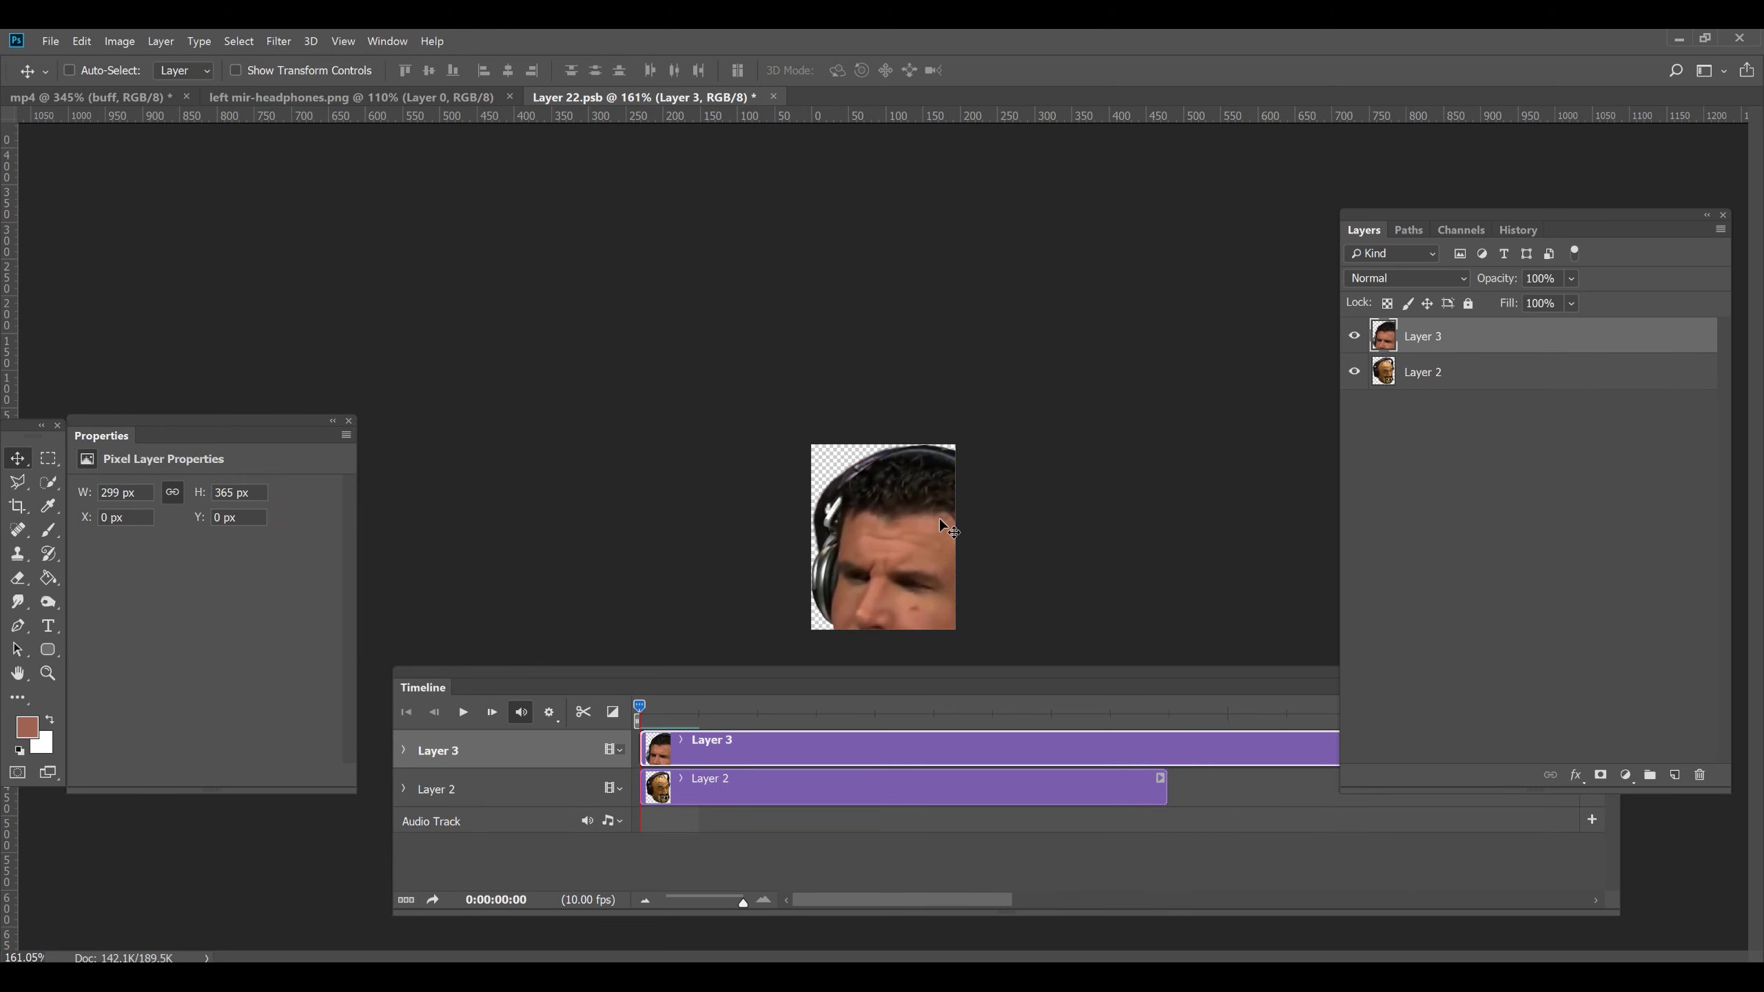
pyautogui.moveTo(940, 520); pyautogui.dragTo(911, 423)
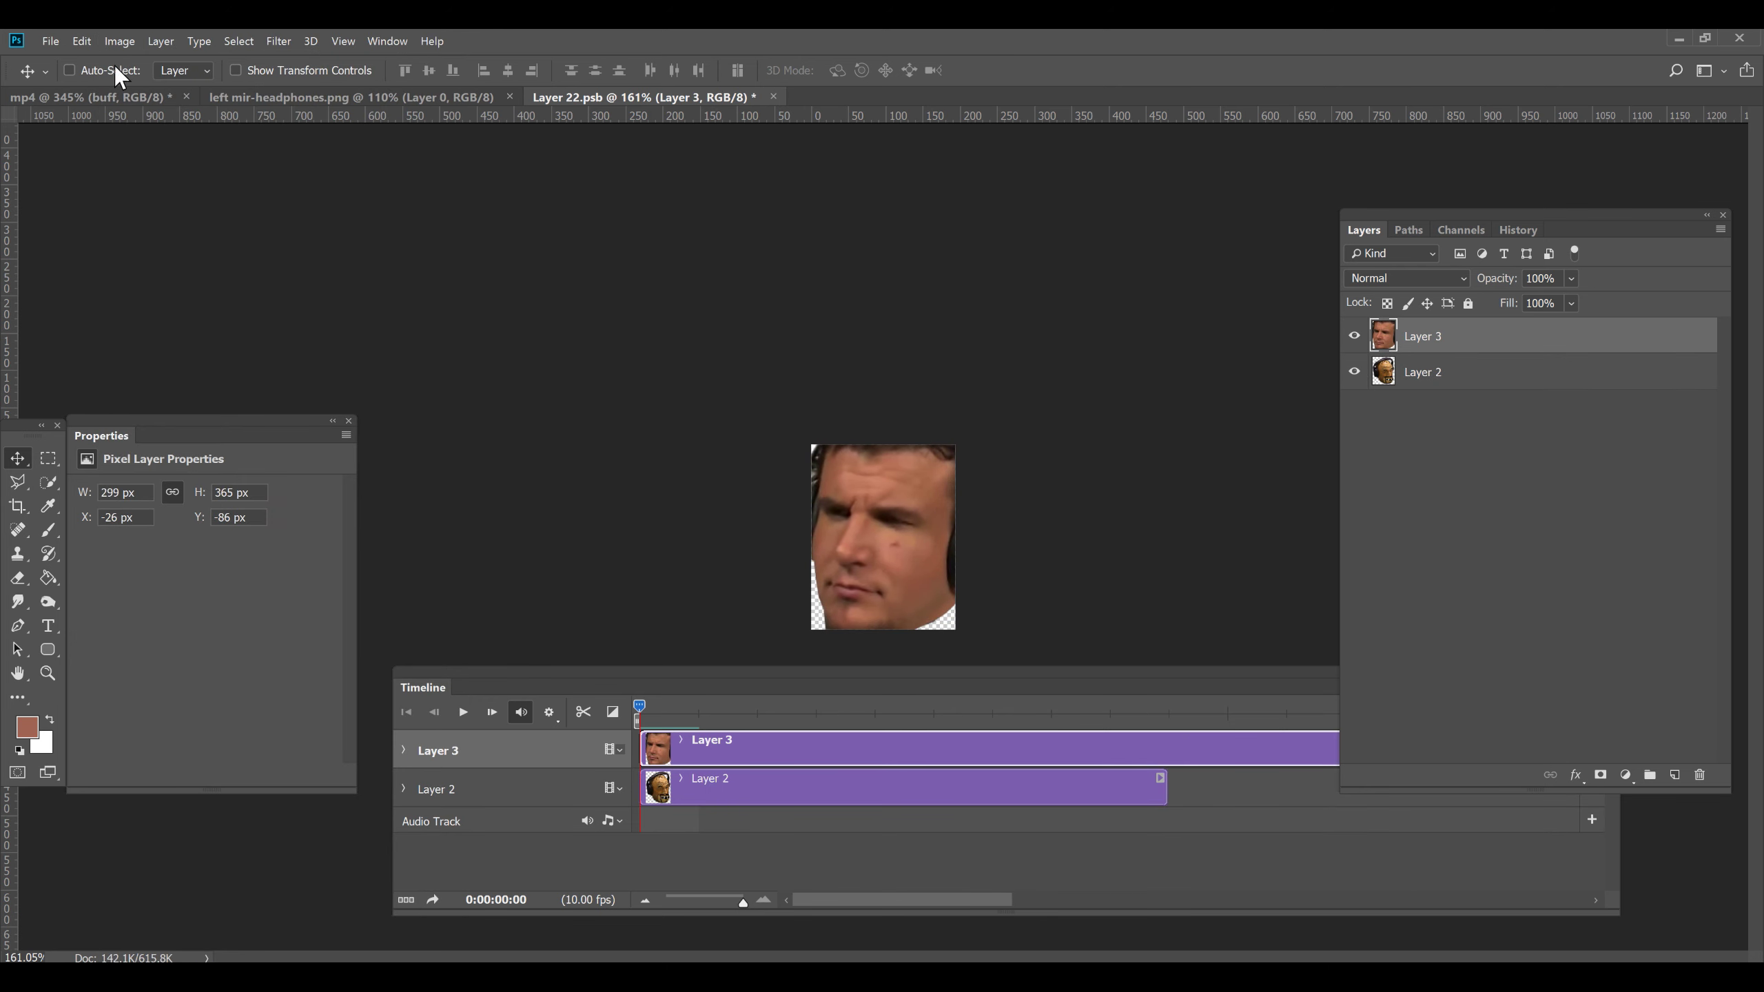
pyautogui.click(82, 41)
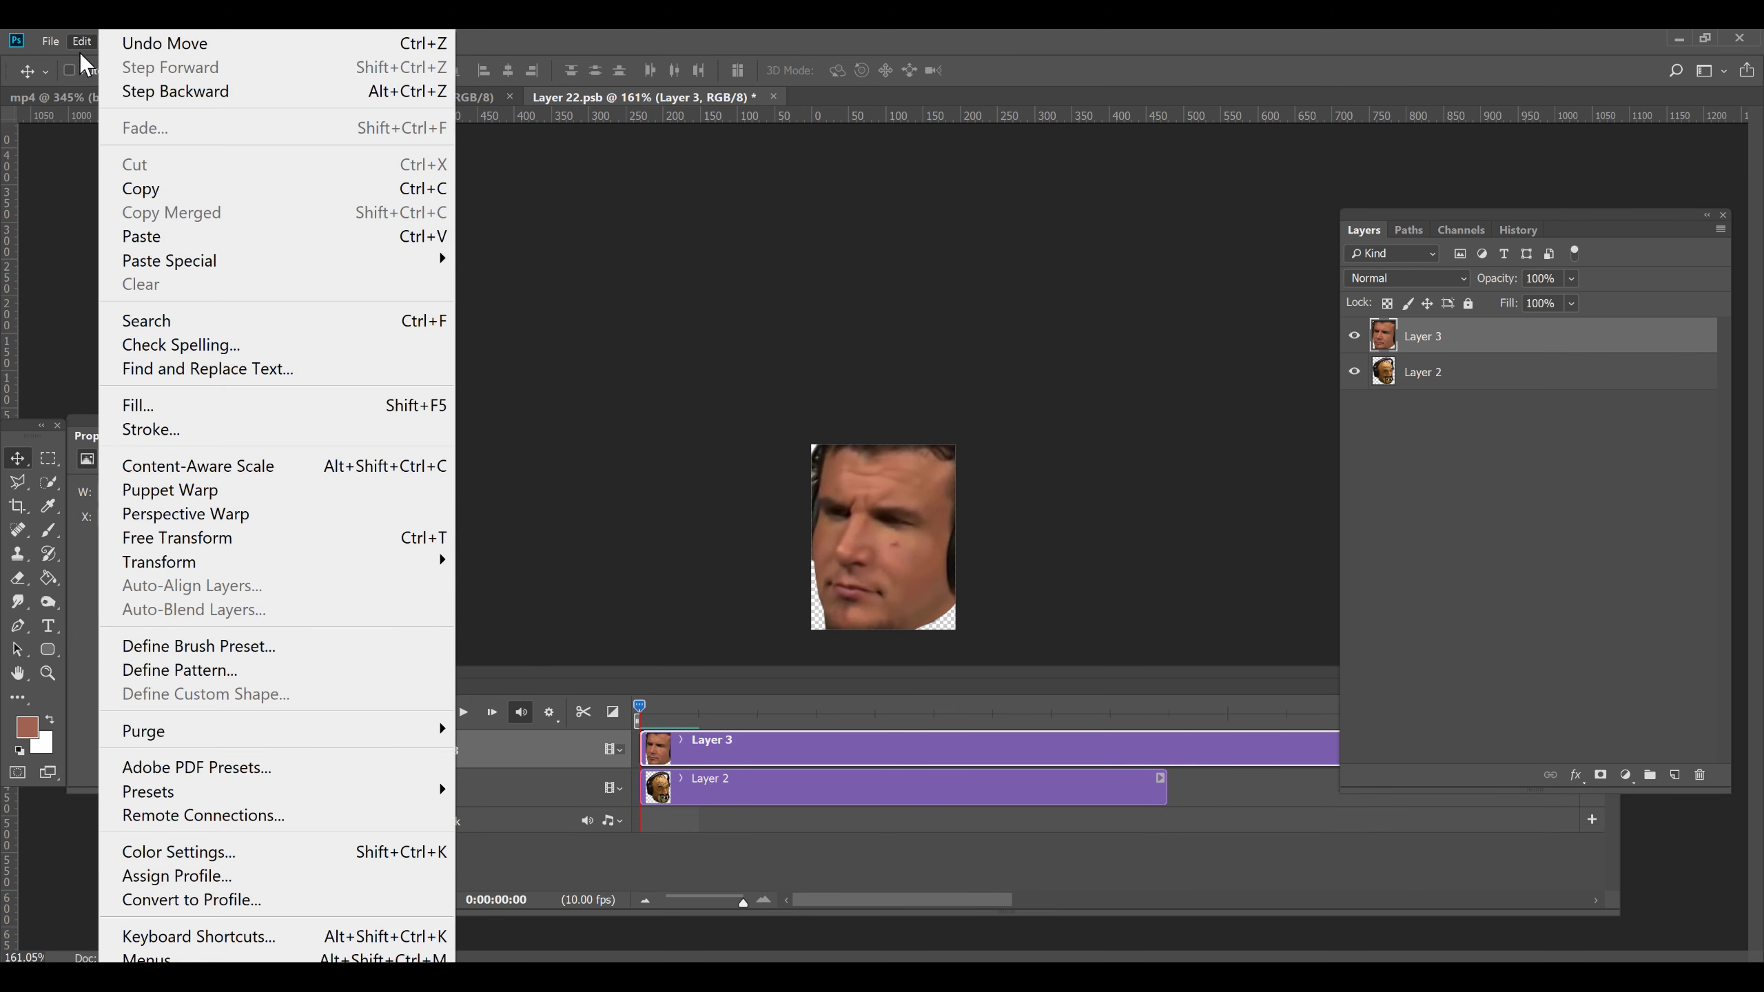
pyautogui.click(201, 540)
pyautogui.click(82, 41)
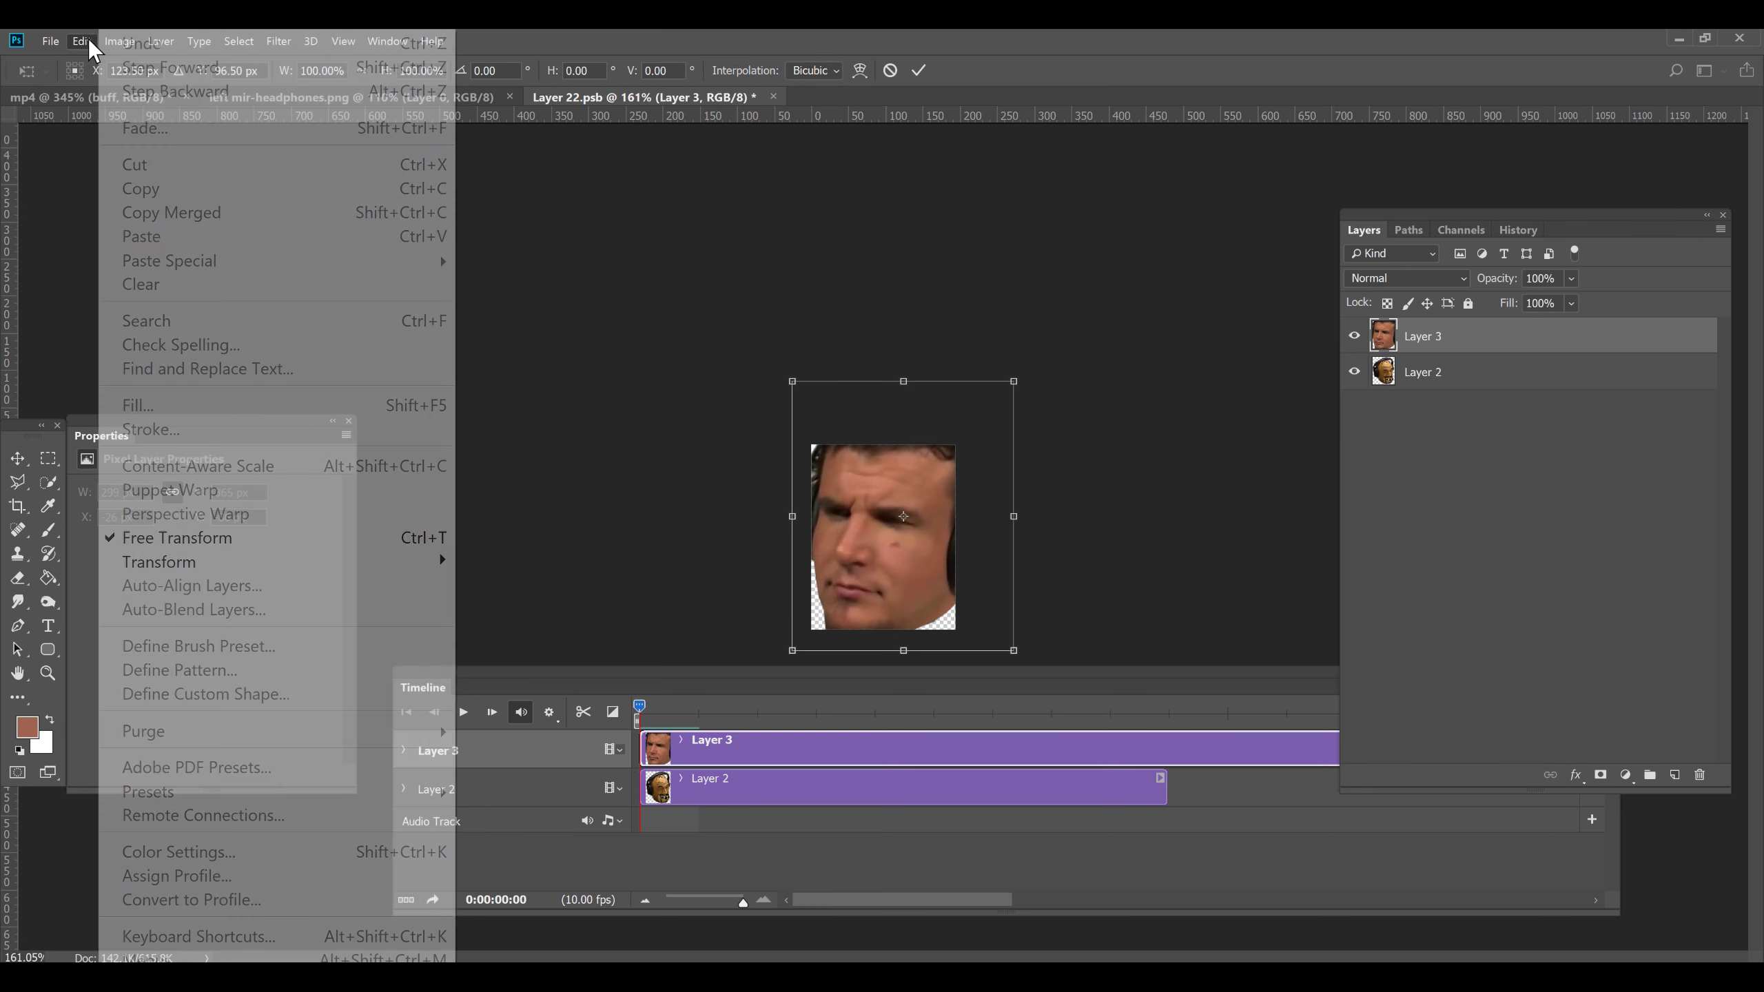
pyautogui.moveTo(208, 564)
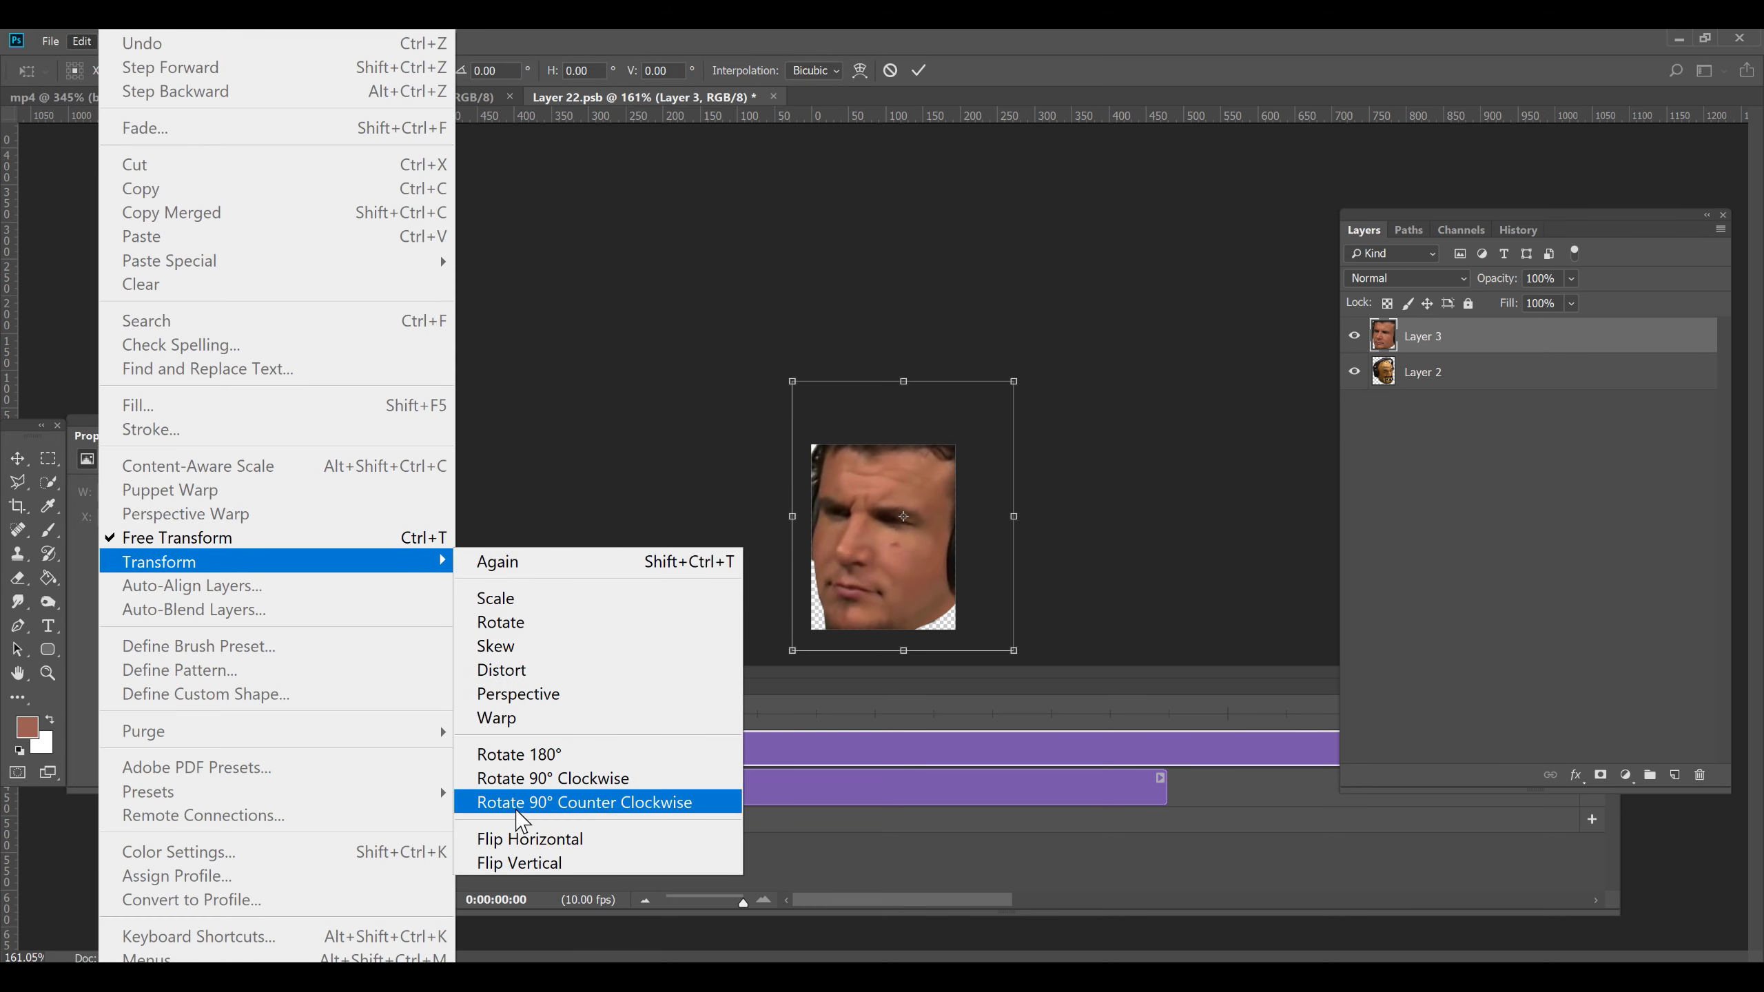
pyautogui.click(532, 846)
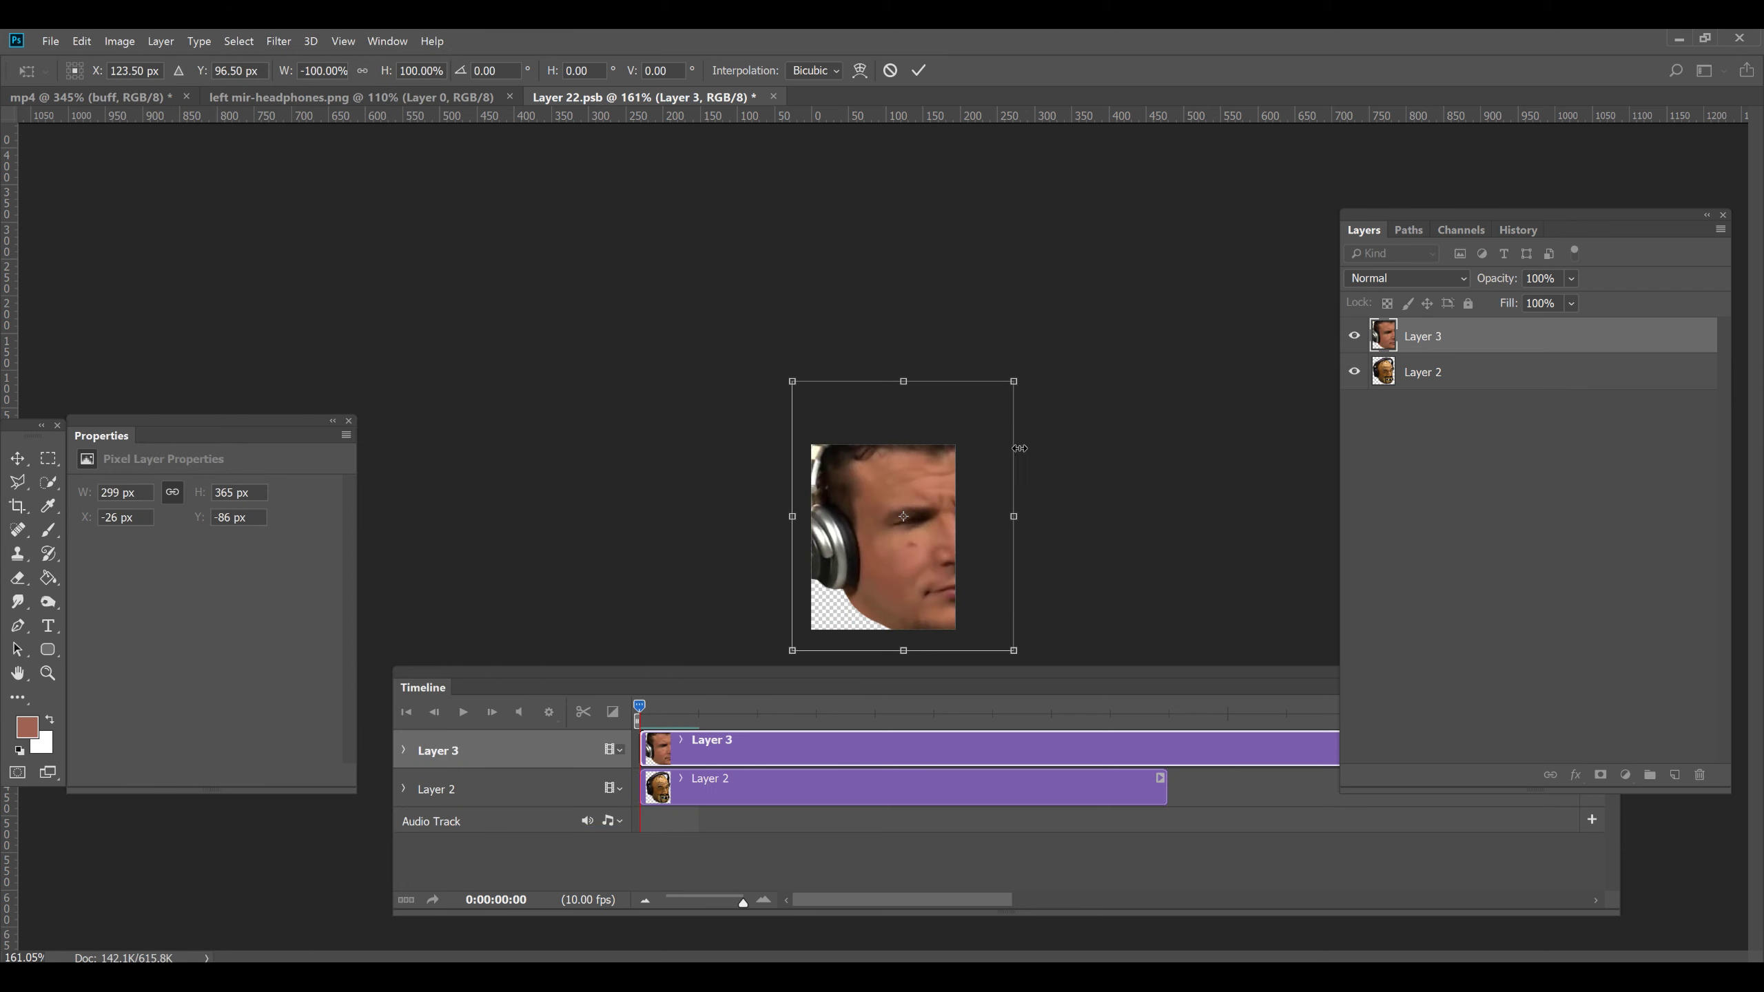
# Resize the flipped face to 220 × 268 px, nudge it into place, and commit
pyautogui.moveTo(1014, 376); pyautogui.dragTo(959, 435)
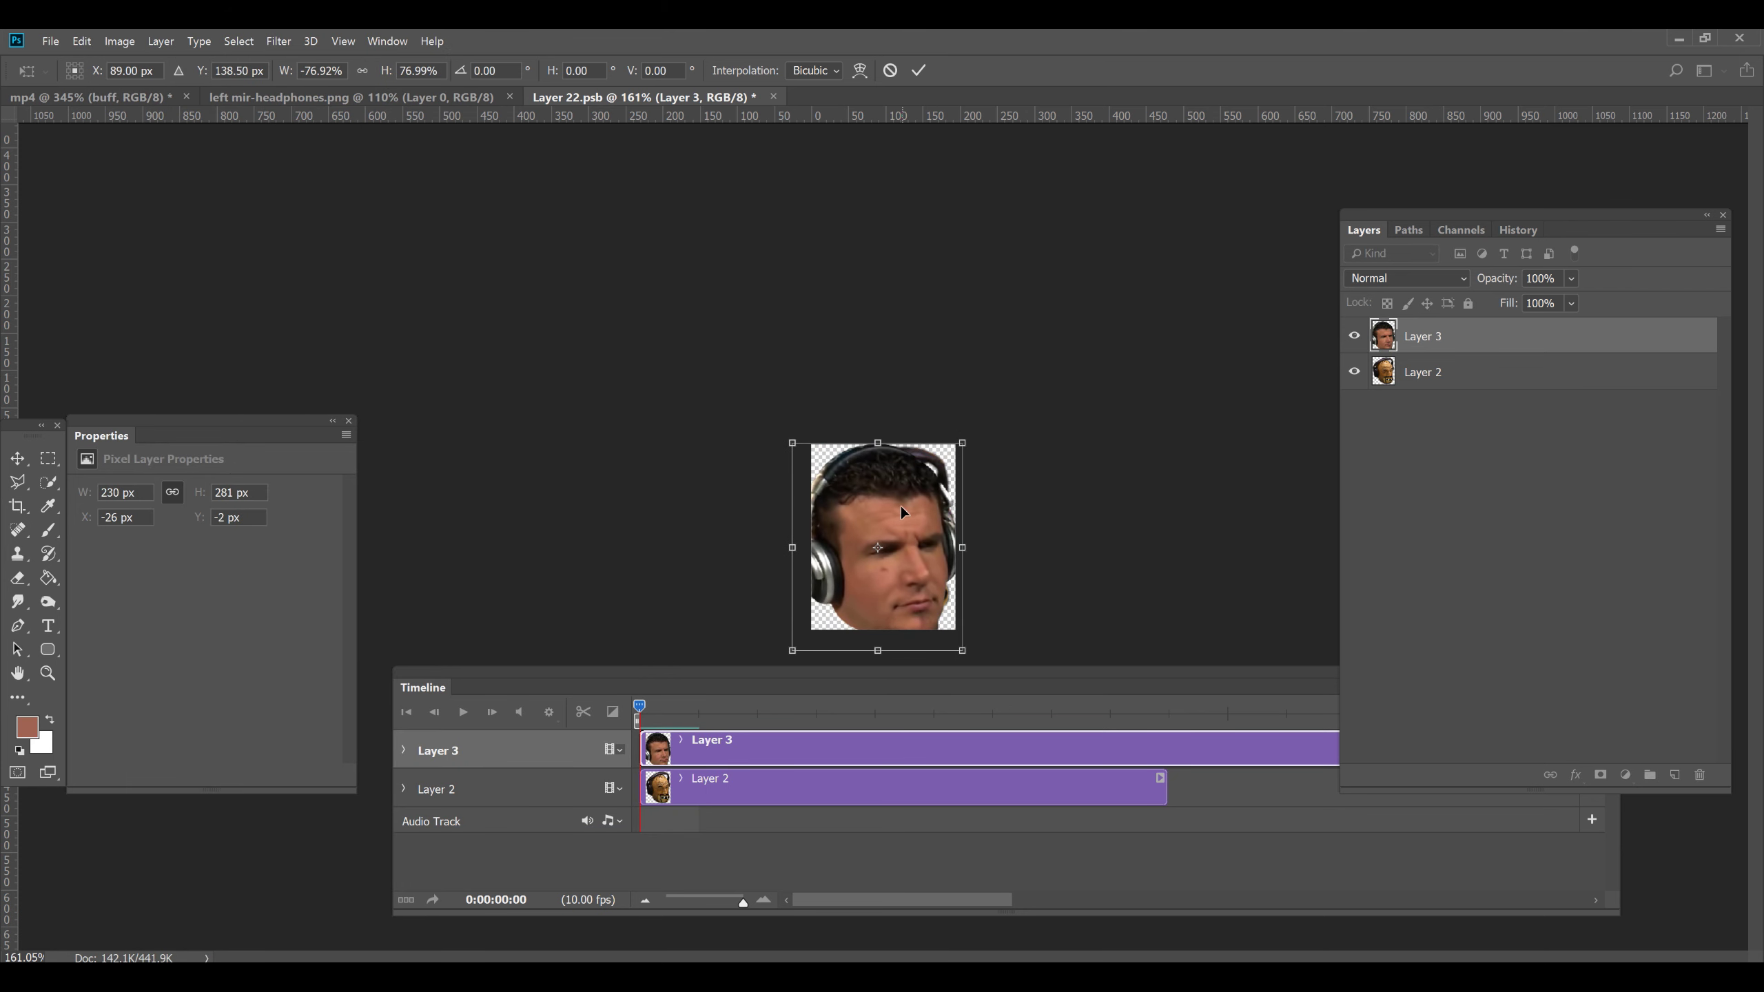
pyautogui.moveTo(902, 507); pyautogui.dragTo(939, 465)
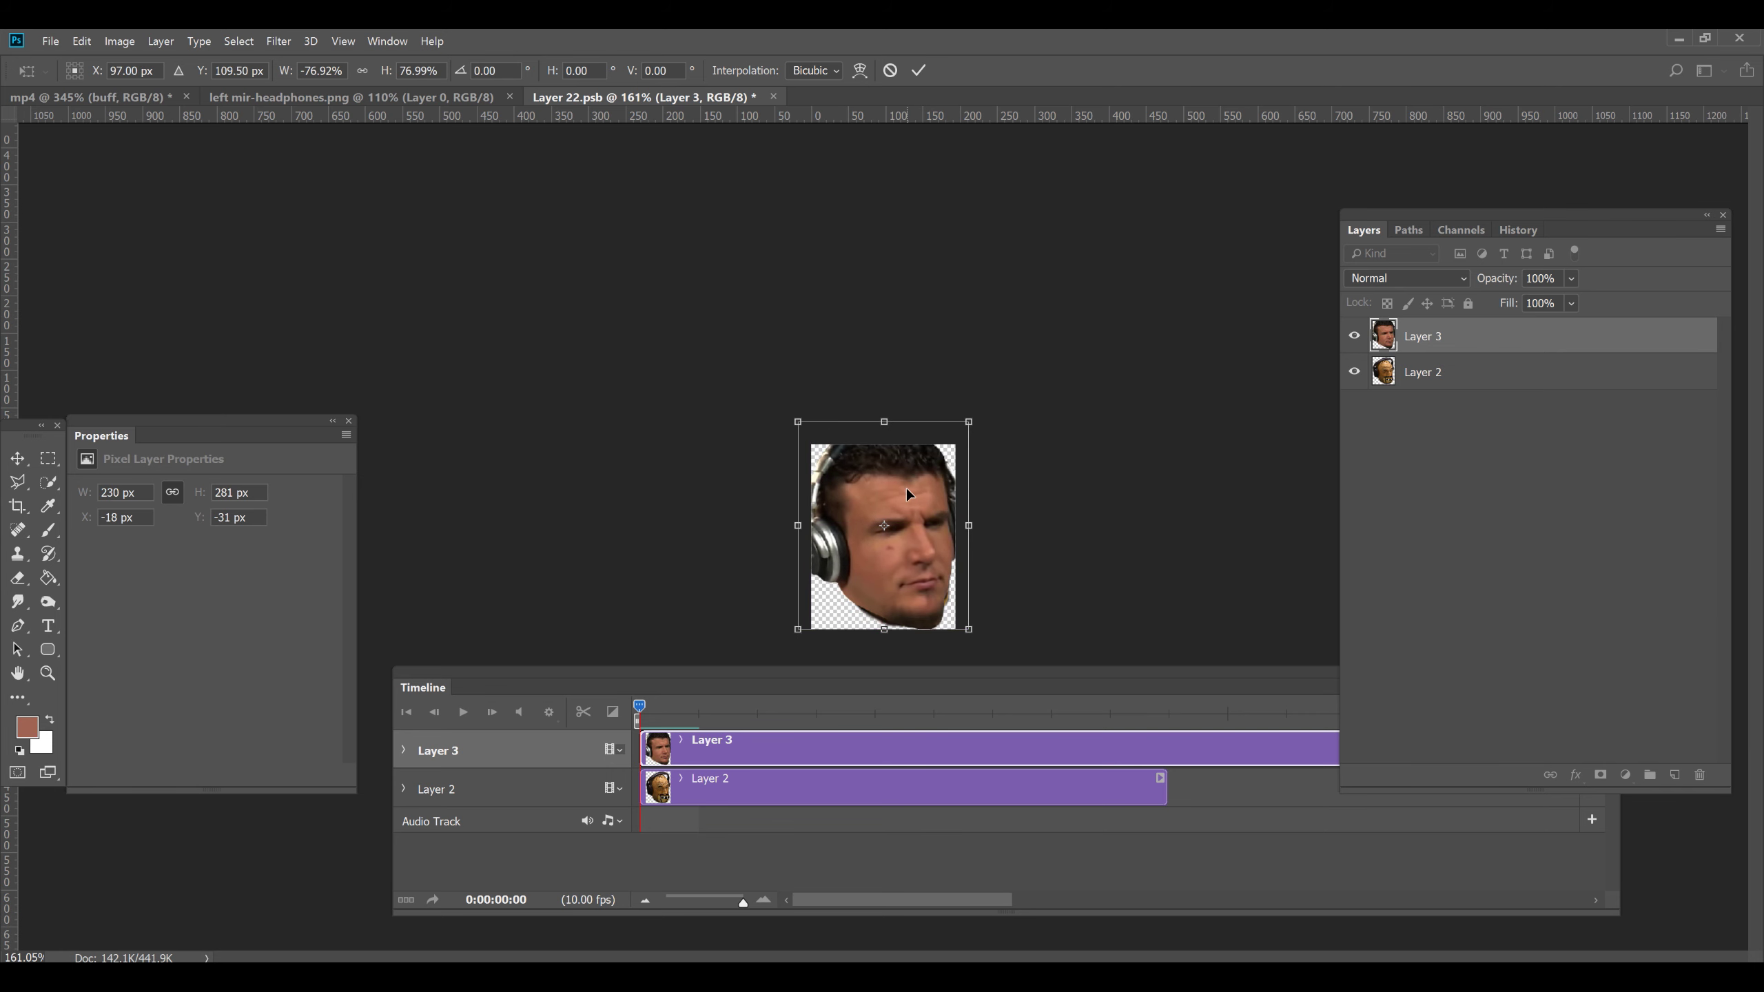
pyautogui.hotkey('ctrl', 'z')
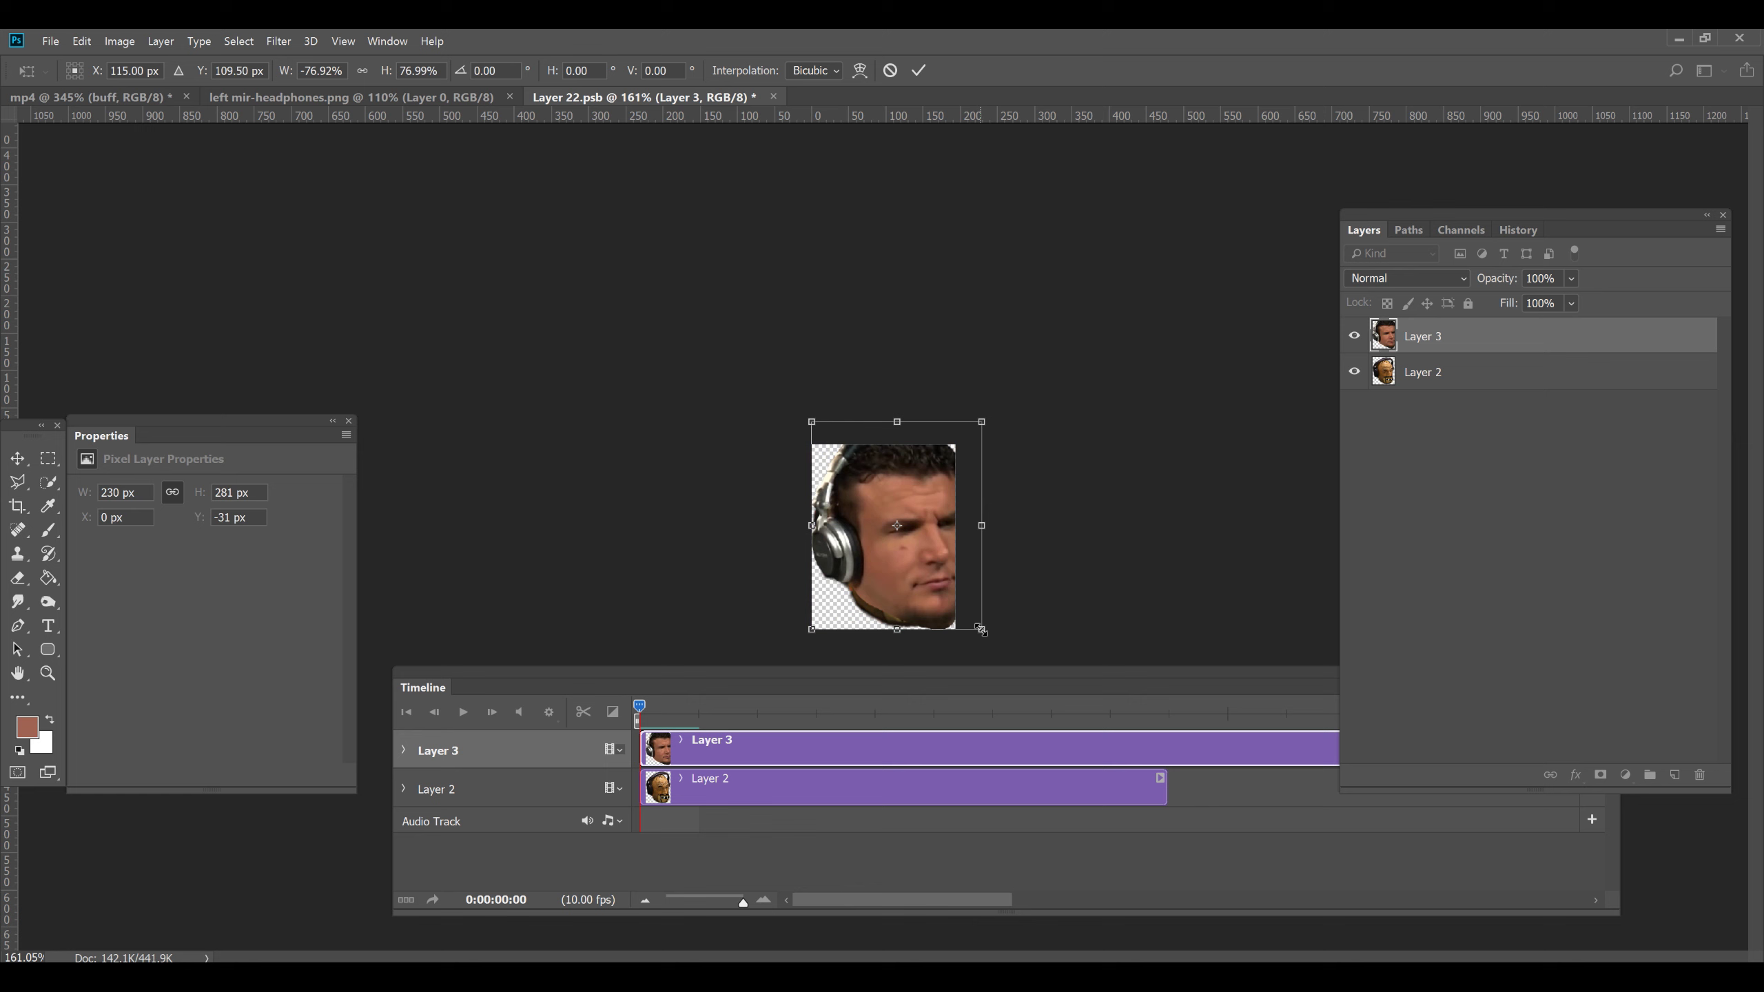
pyautogui.moveTo(981, 630); pyautogui.dragTo(975, 615)
pyautogui.moveTo(932, 548)
pyautogui.mouseDown()
pyautogui.moveTo(927, 530)
pyautogui.moveTo(927, 549)
pyautogui.mouseUp()
pyautogui.press('Return')
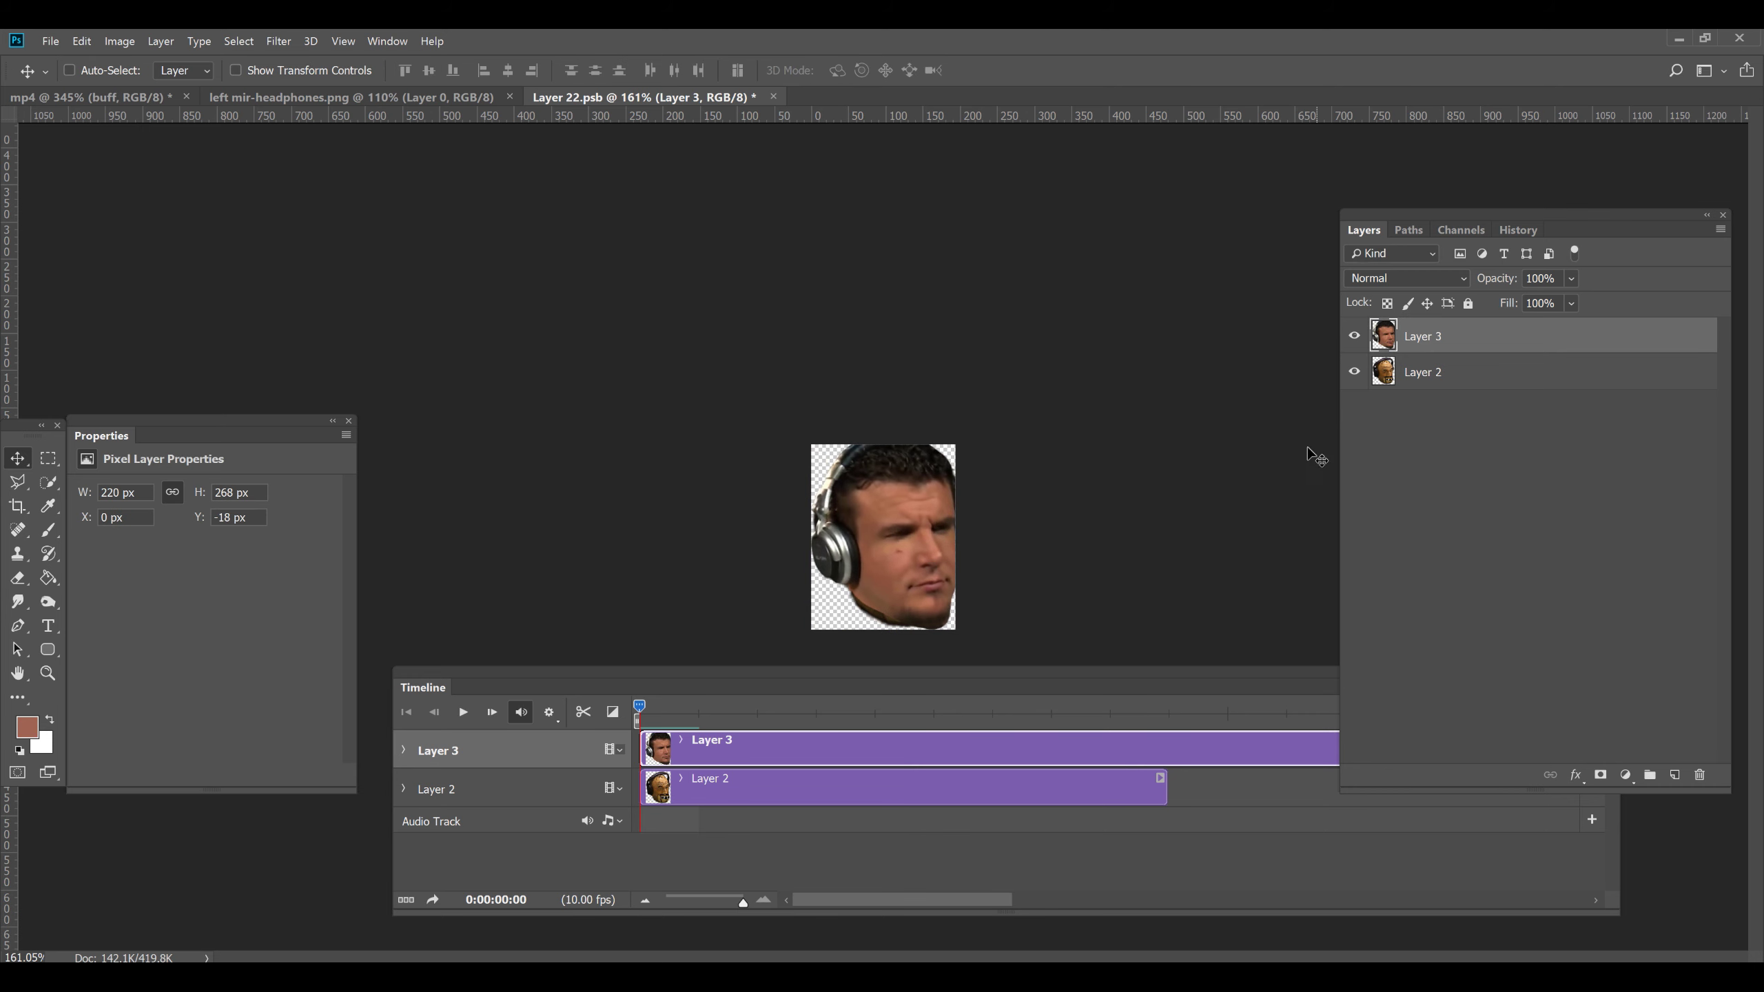
# Hide Layer 2, reselect Layer 3, and enlarge the Timeline panel
pyautogui.click(1370, 375)
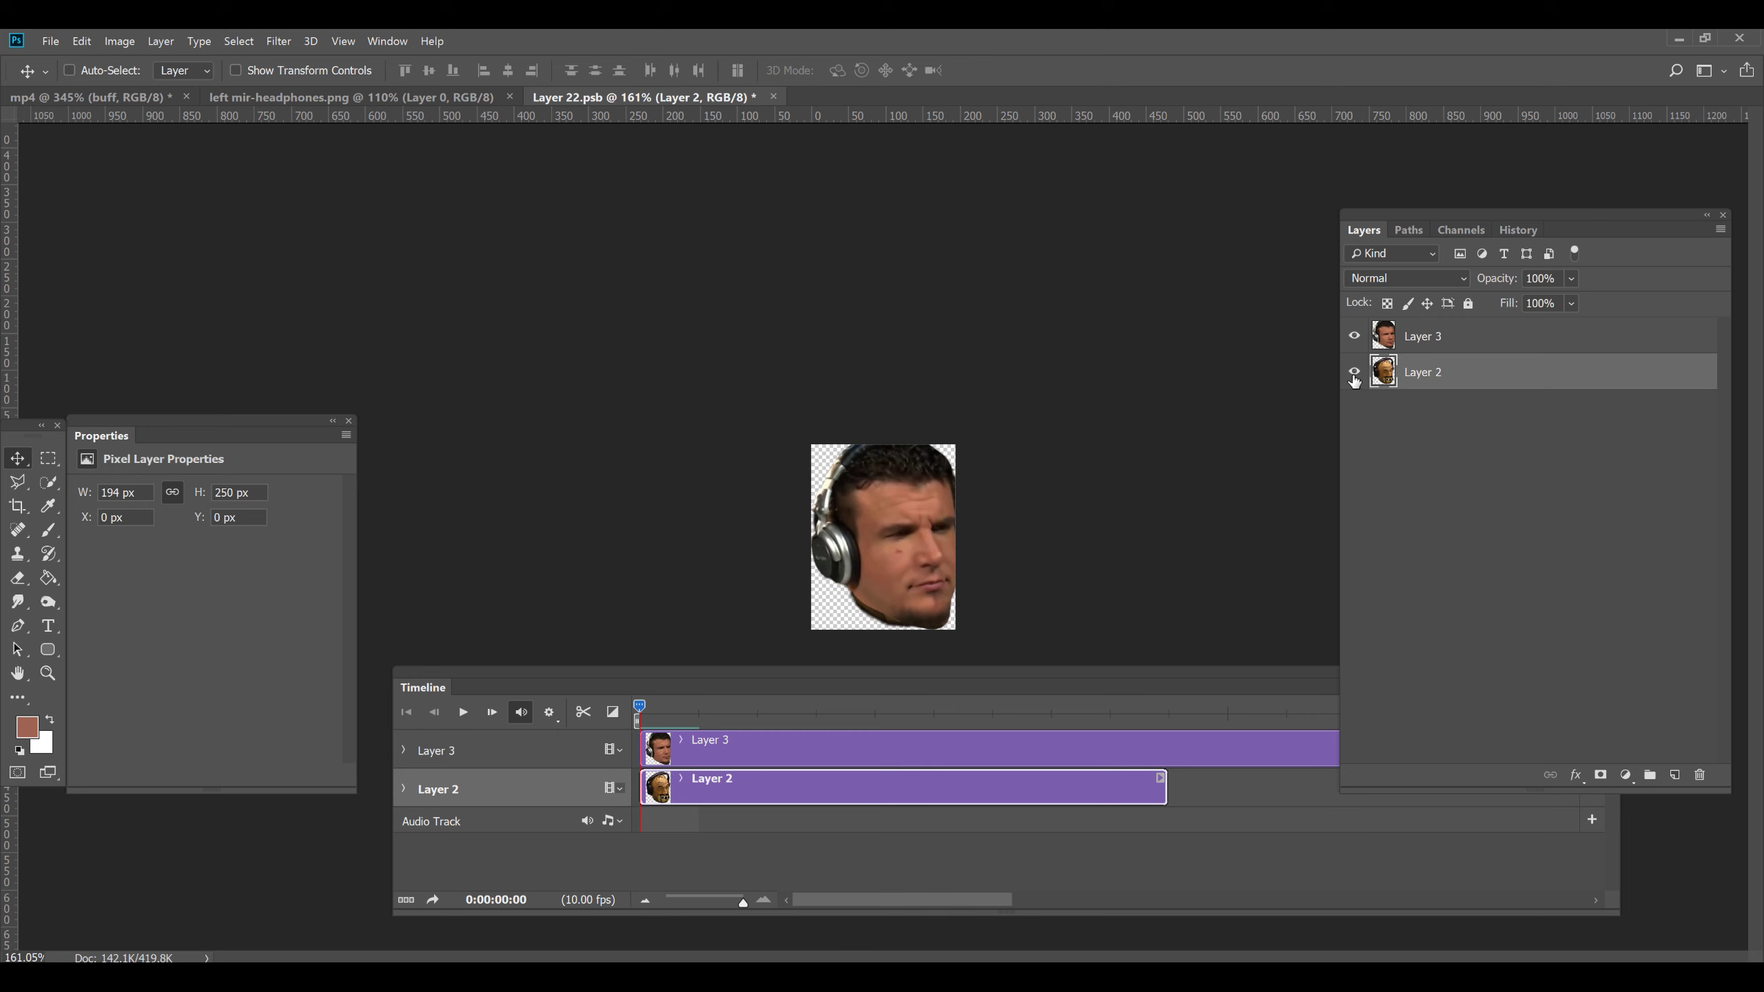
pyautogui.click(1354, 374)
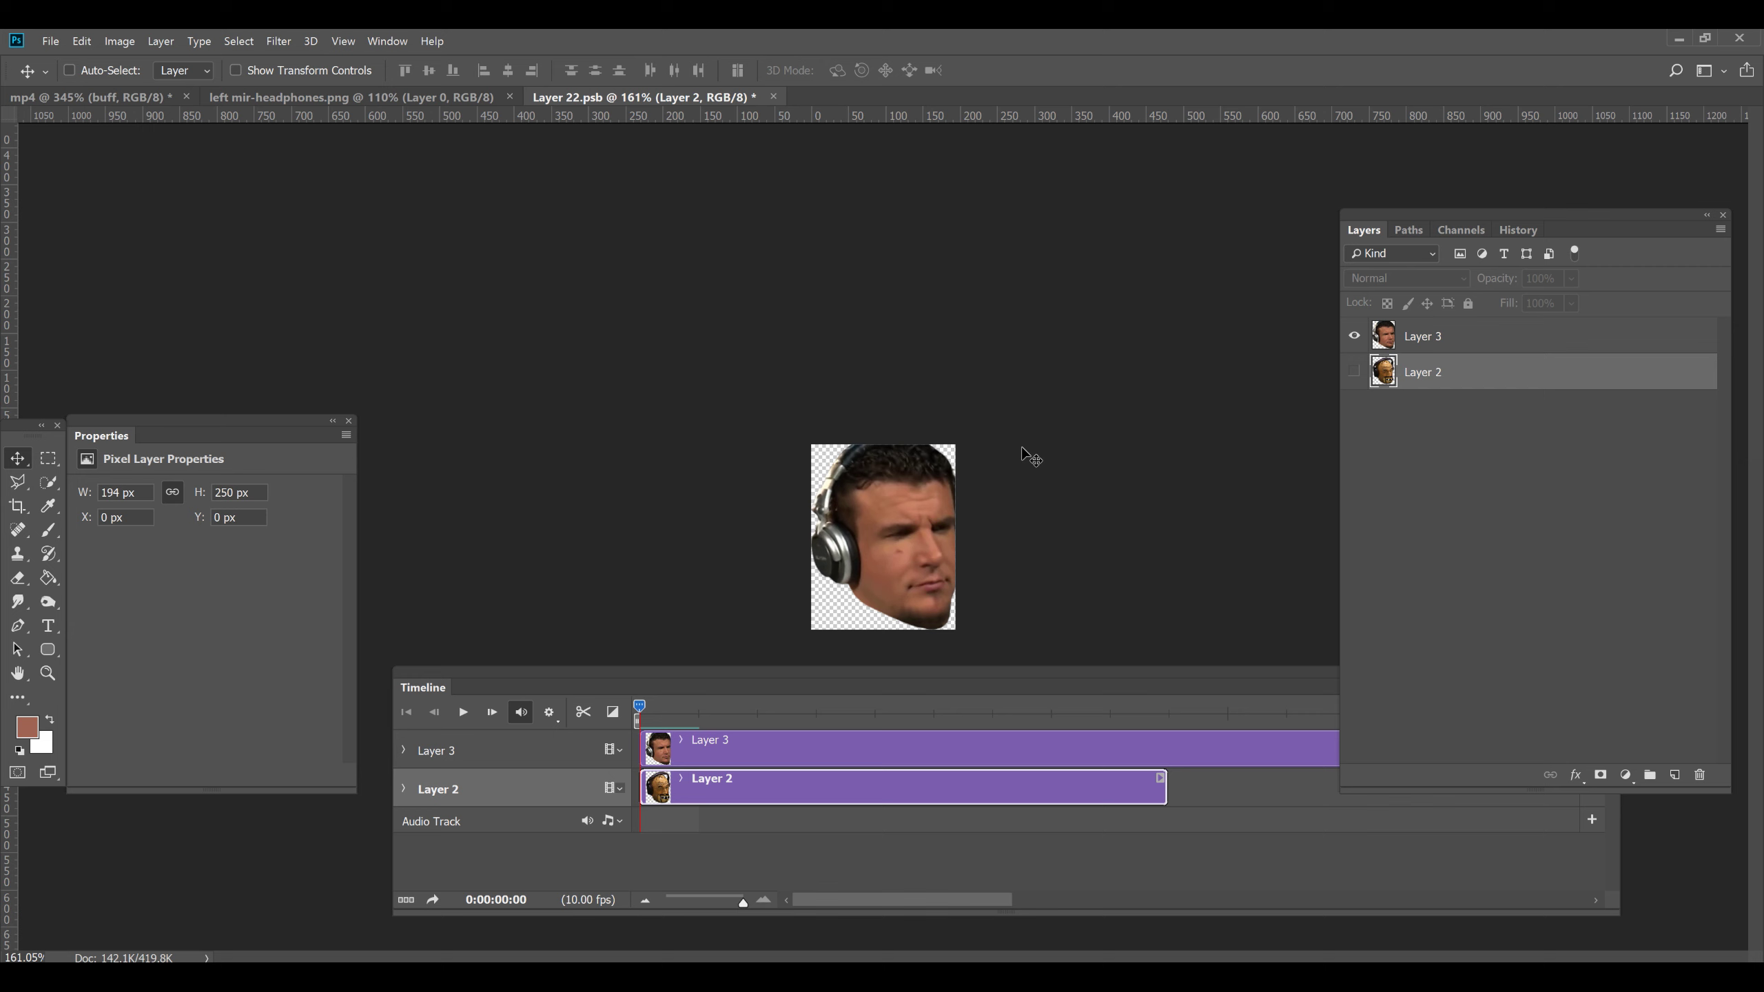
pyautogui.click(1387, 340)
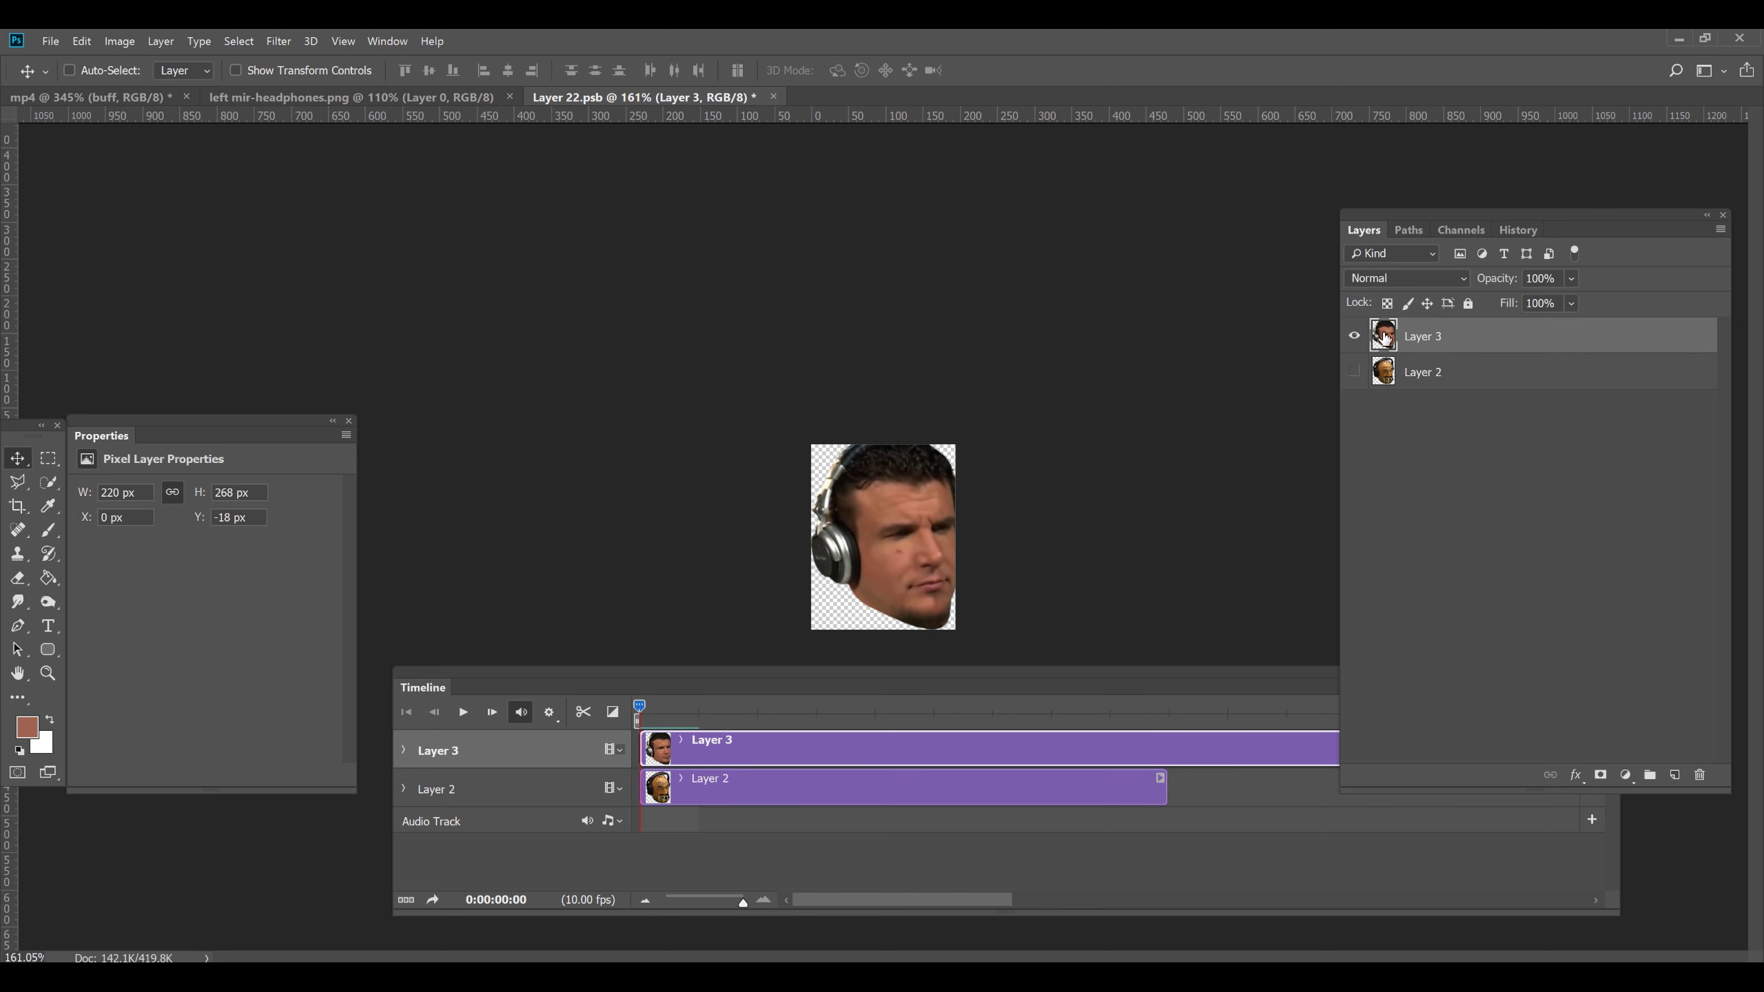
pyautogui.press('ctrl')
pyautogui.scroll(5, 907, 601)
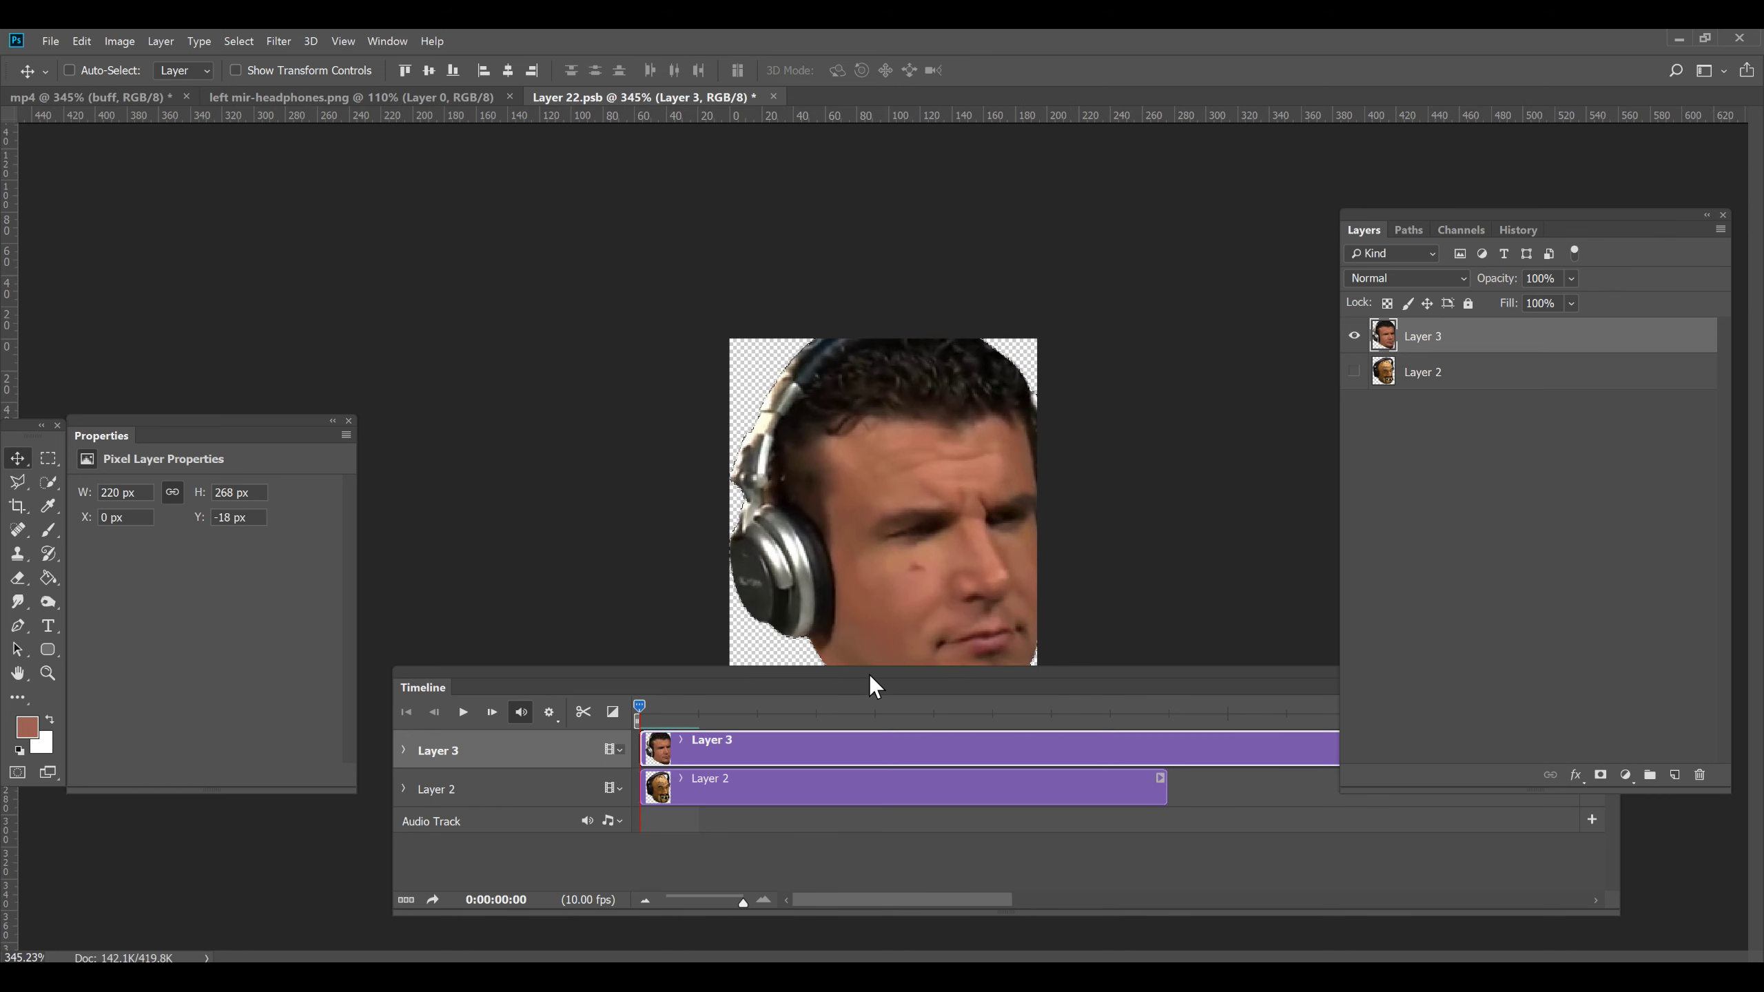
pyautogui.moveTo(871, 673); pyautogui.dragTo(888, 753)
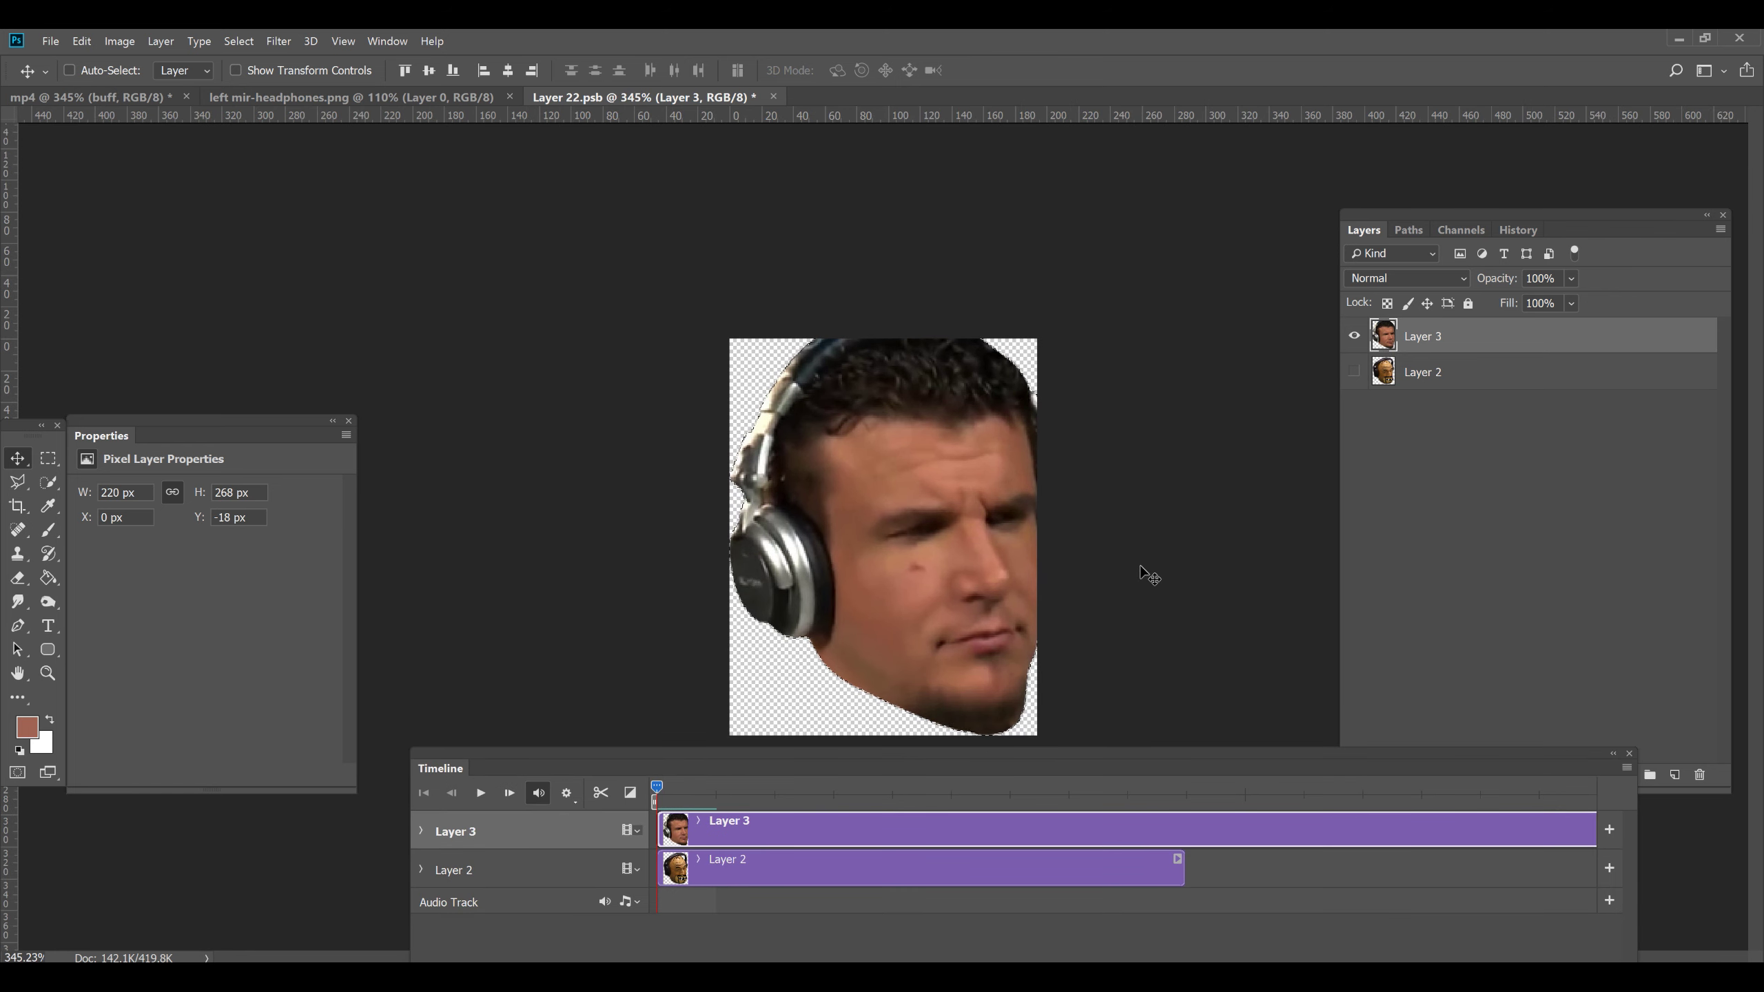
# Crop the Layer 22.psb canvas to fit the whole headphones face, earcups included
pyautogui.click(19, 509)
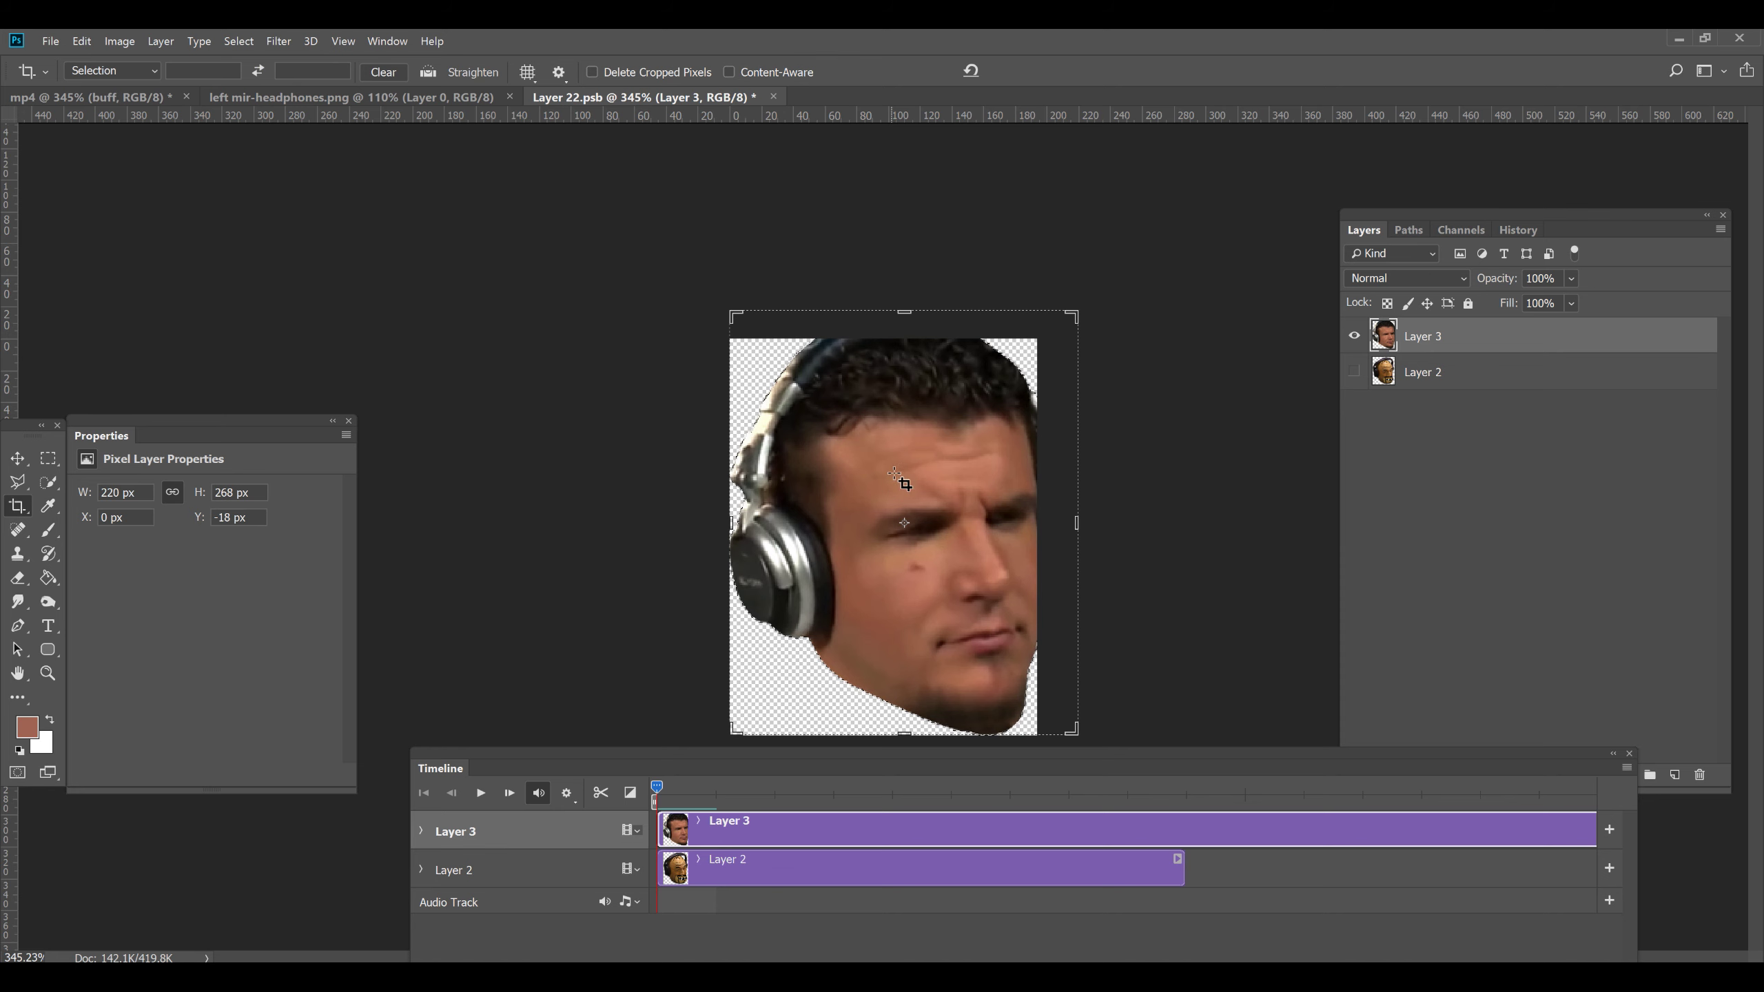
pyautogui.click(929, 449)
pyautogui.press('Return')
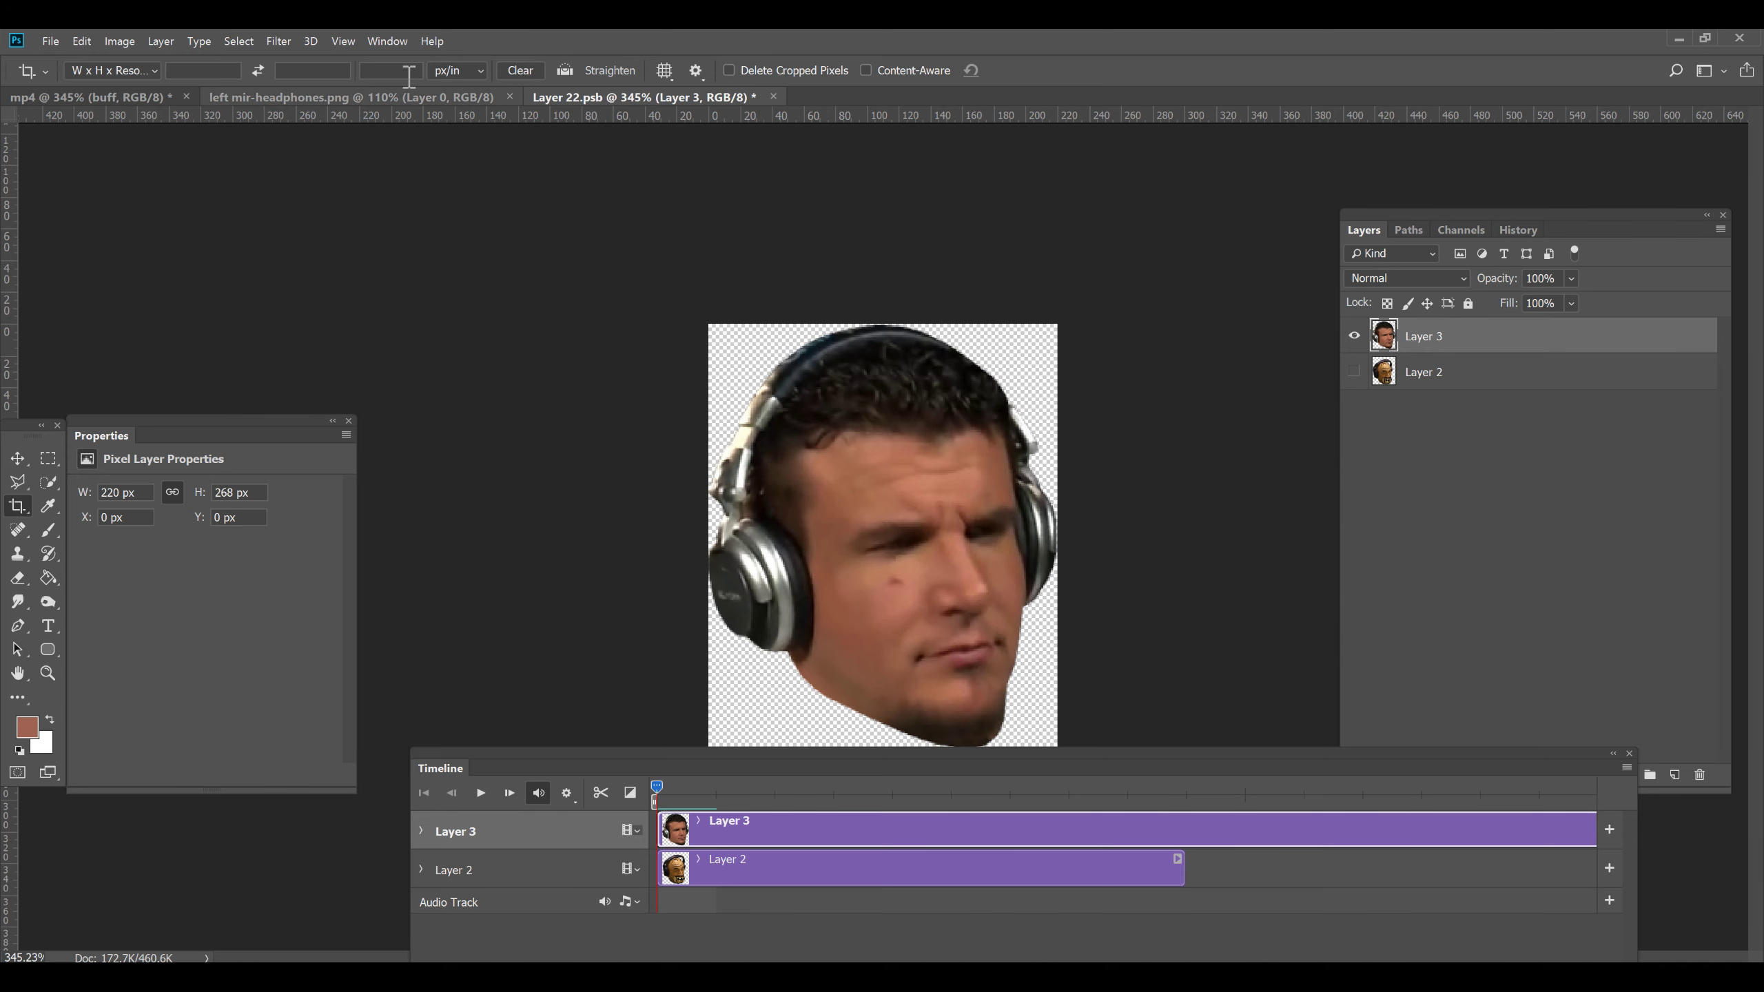
# Save Layer 22.psb, then play the mp4 timeline to preview the buff head's motion
pyautogui.click(55, 39)
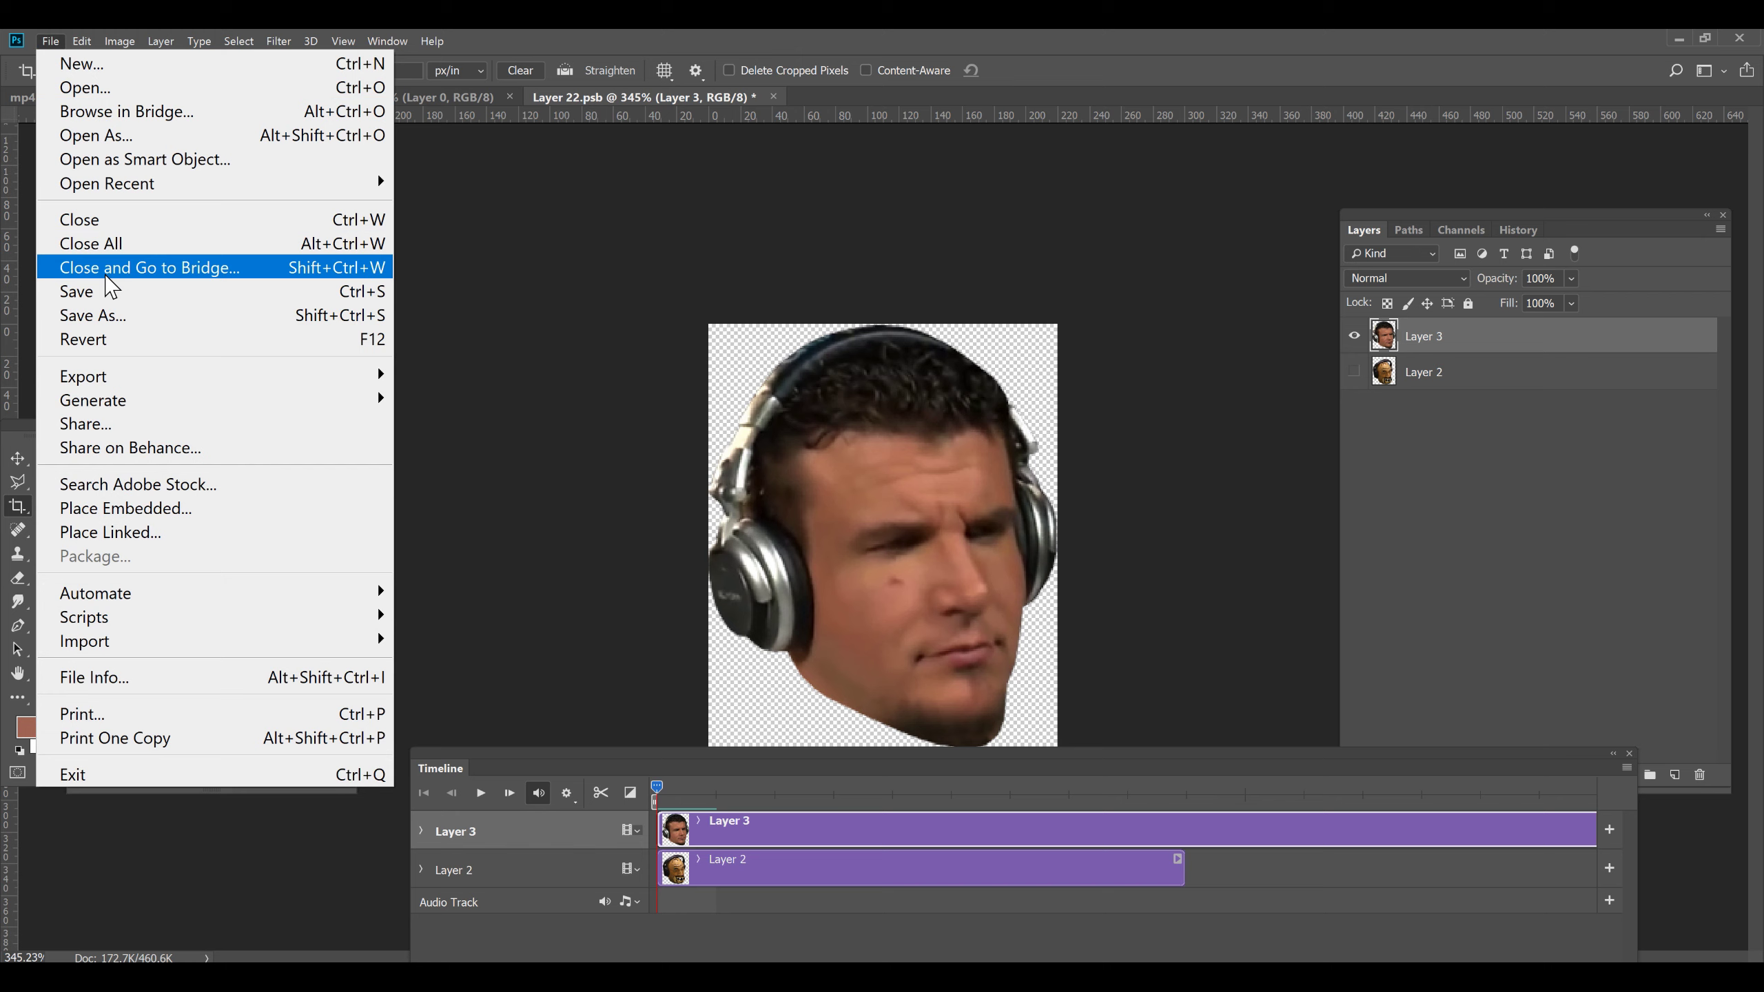
pyautogui.click(110, 292)
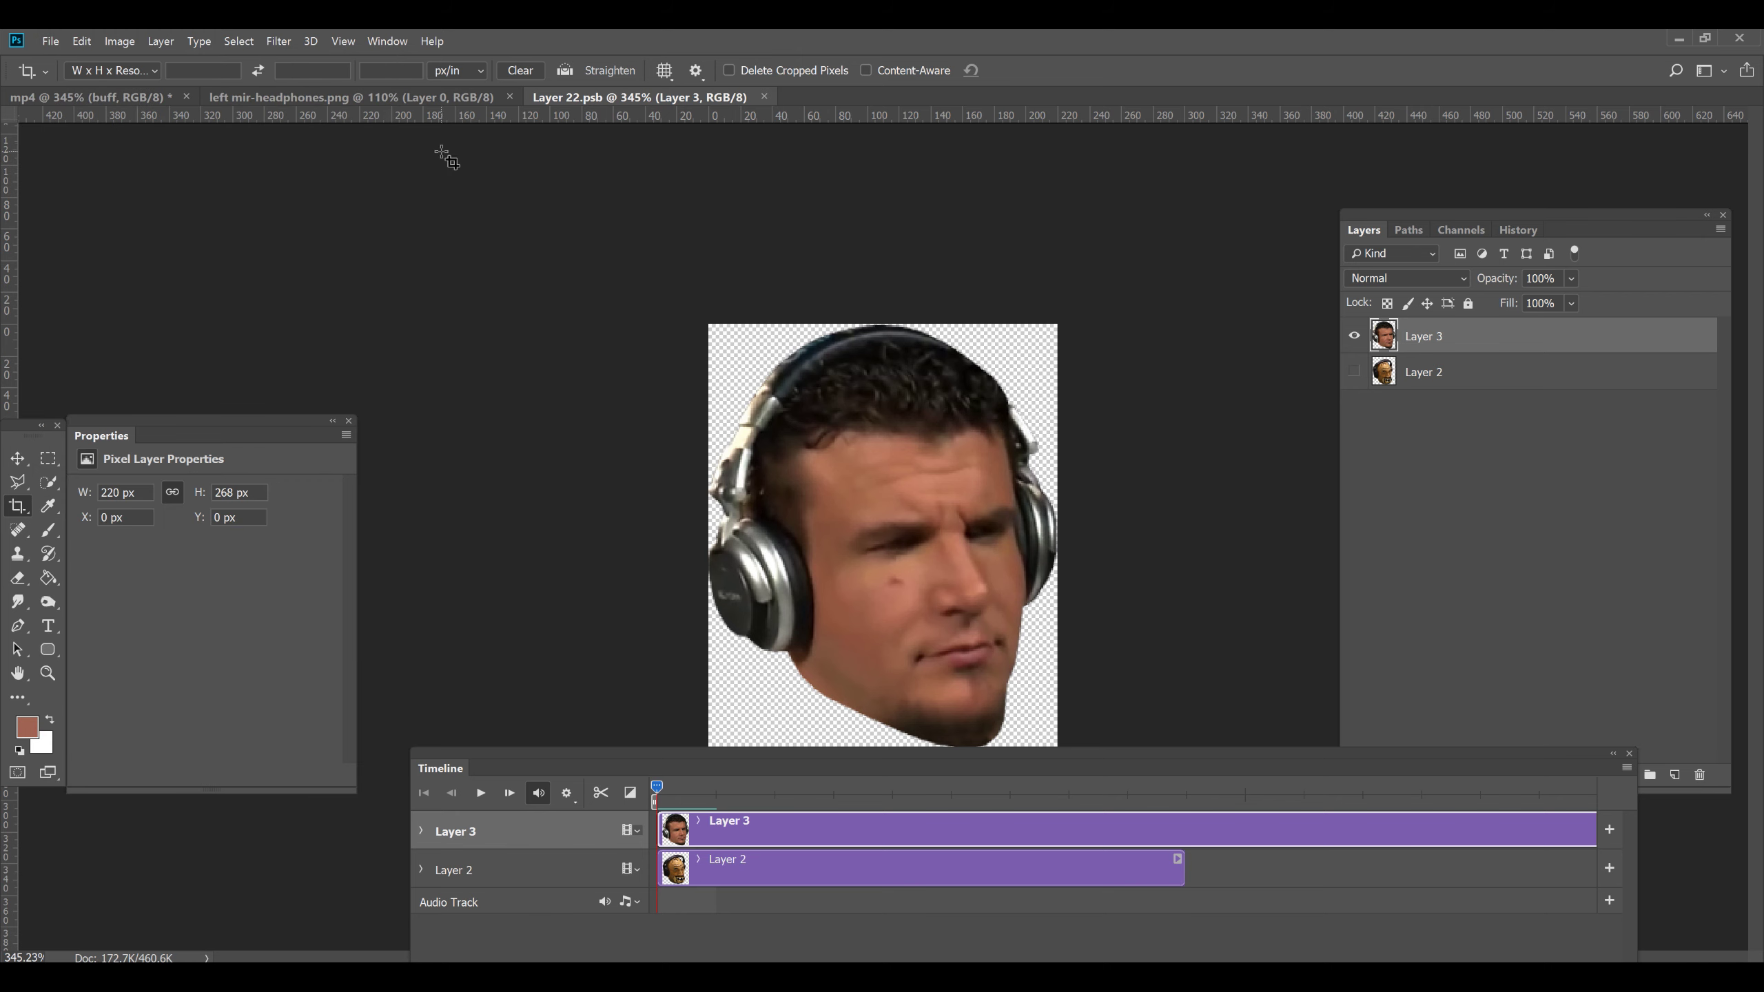
pyautogui.click(61, 99)
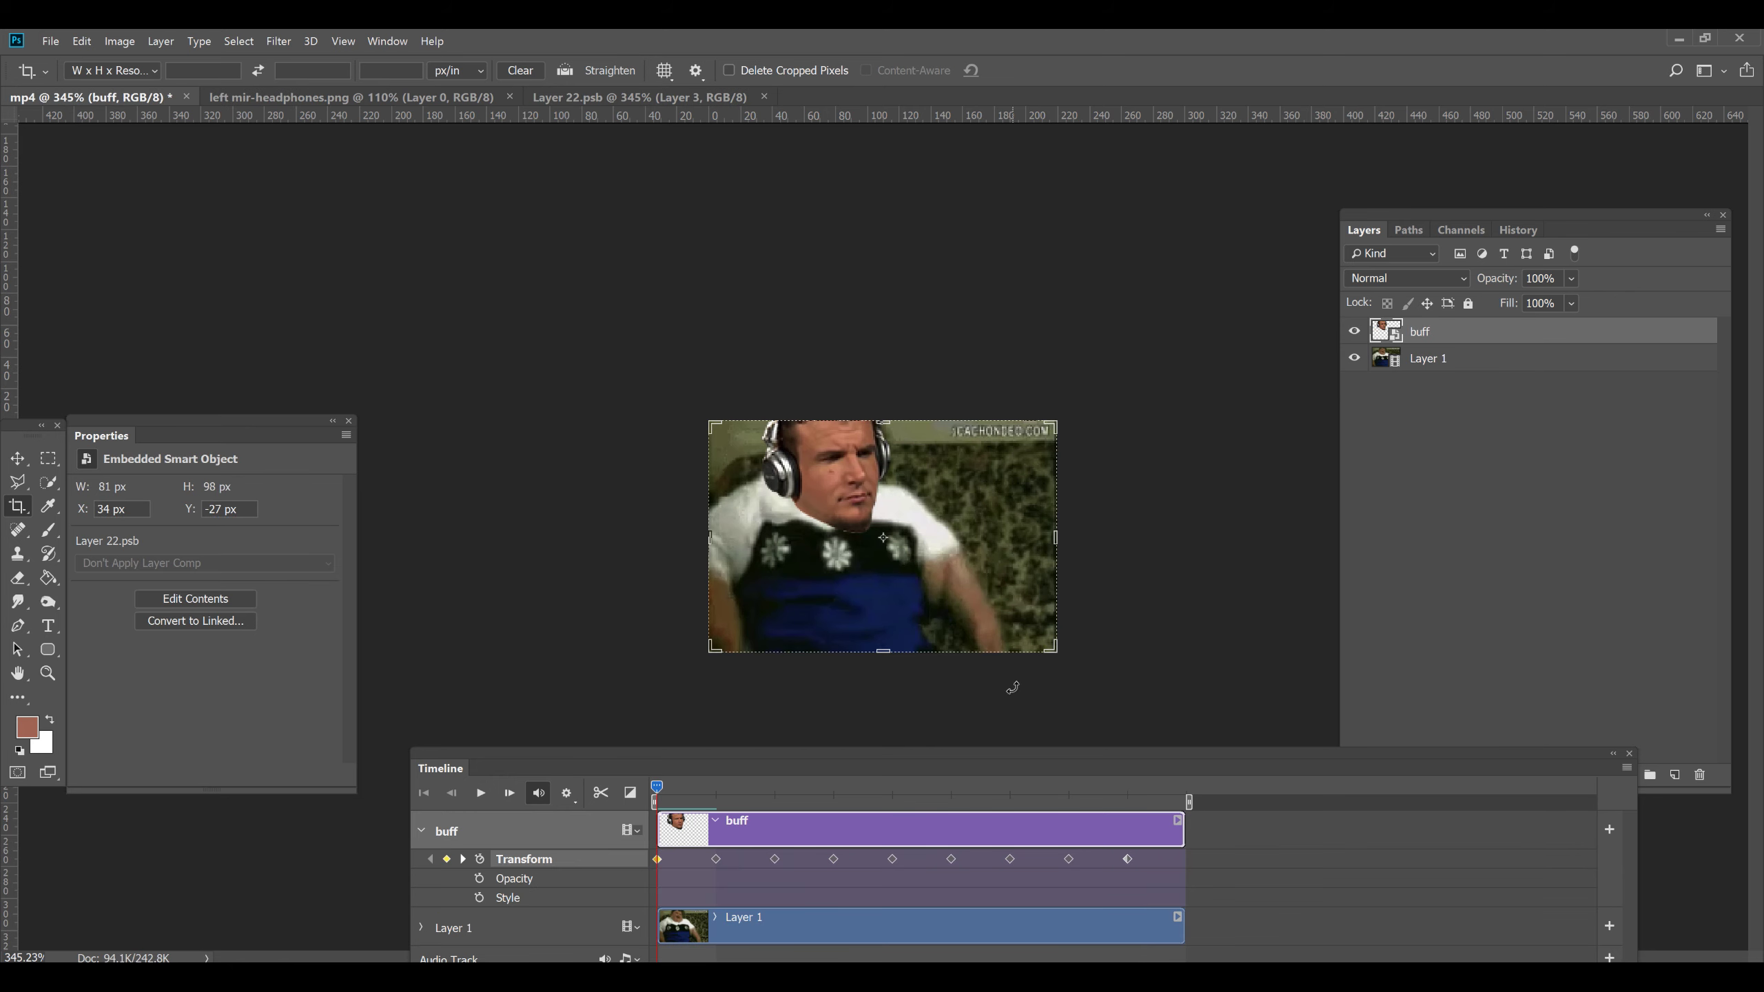
pyautogui.press('space')
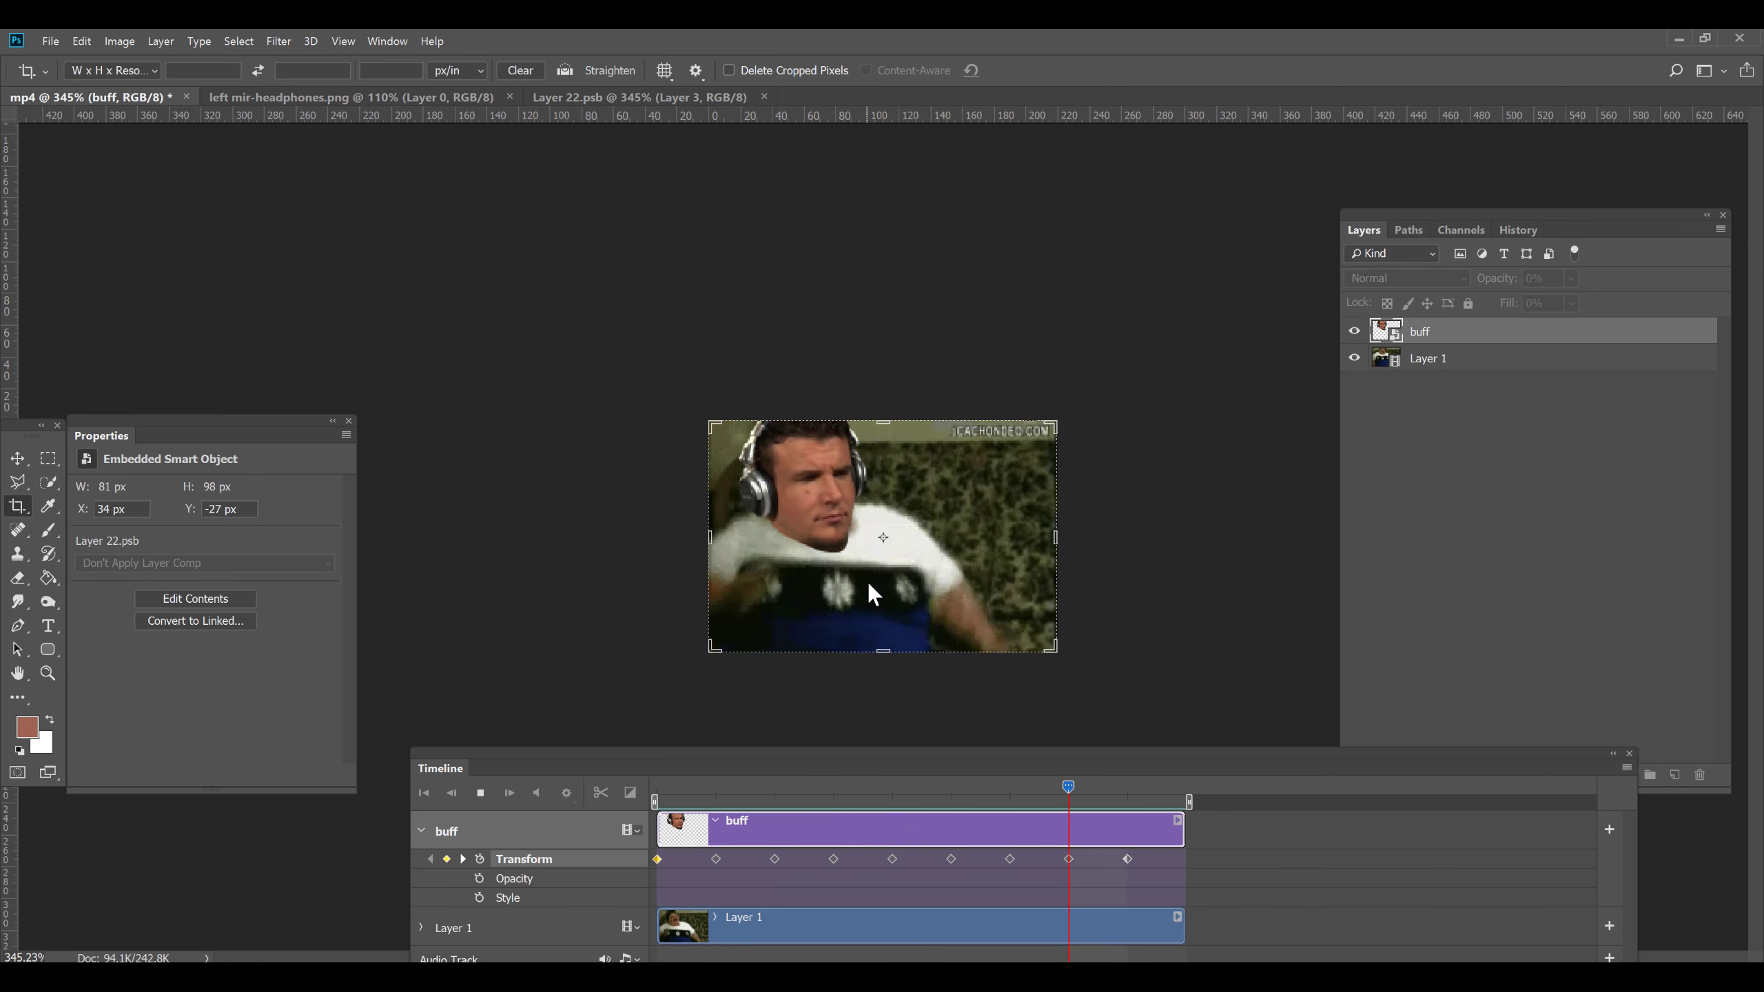
# Stop playback and open WALKER-1.png, found by searching the folder for 'walker'
pyautogui.press('space')
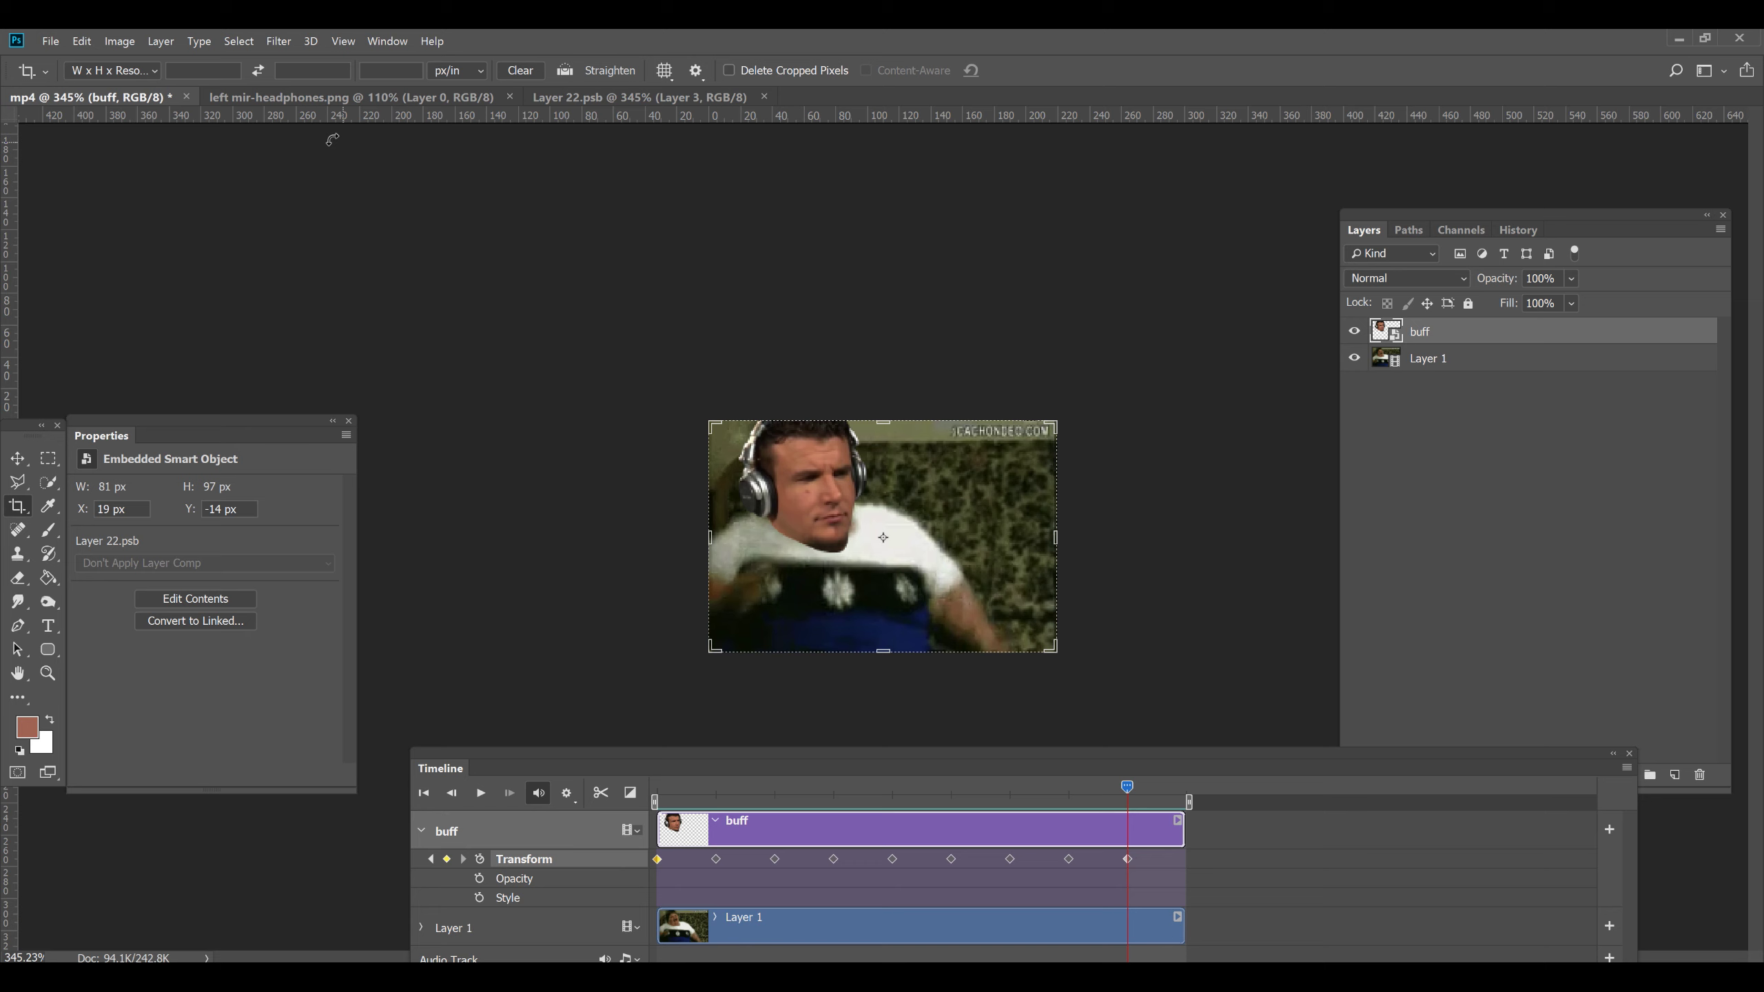
pyautogui.click(51, 42)
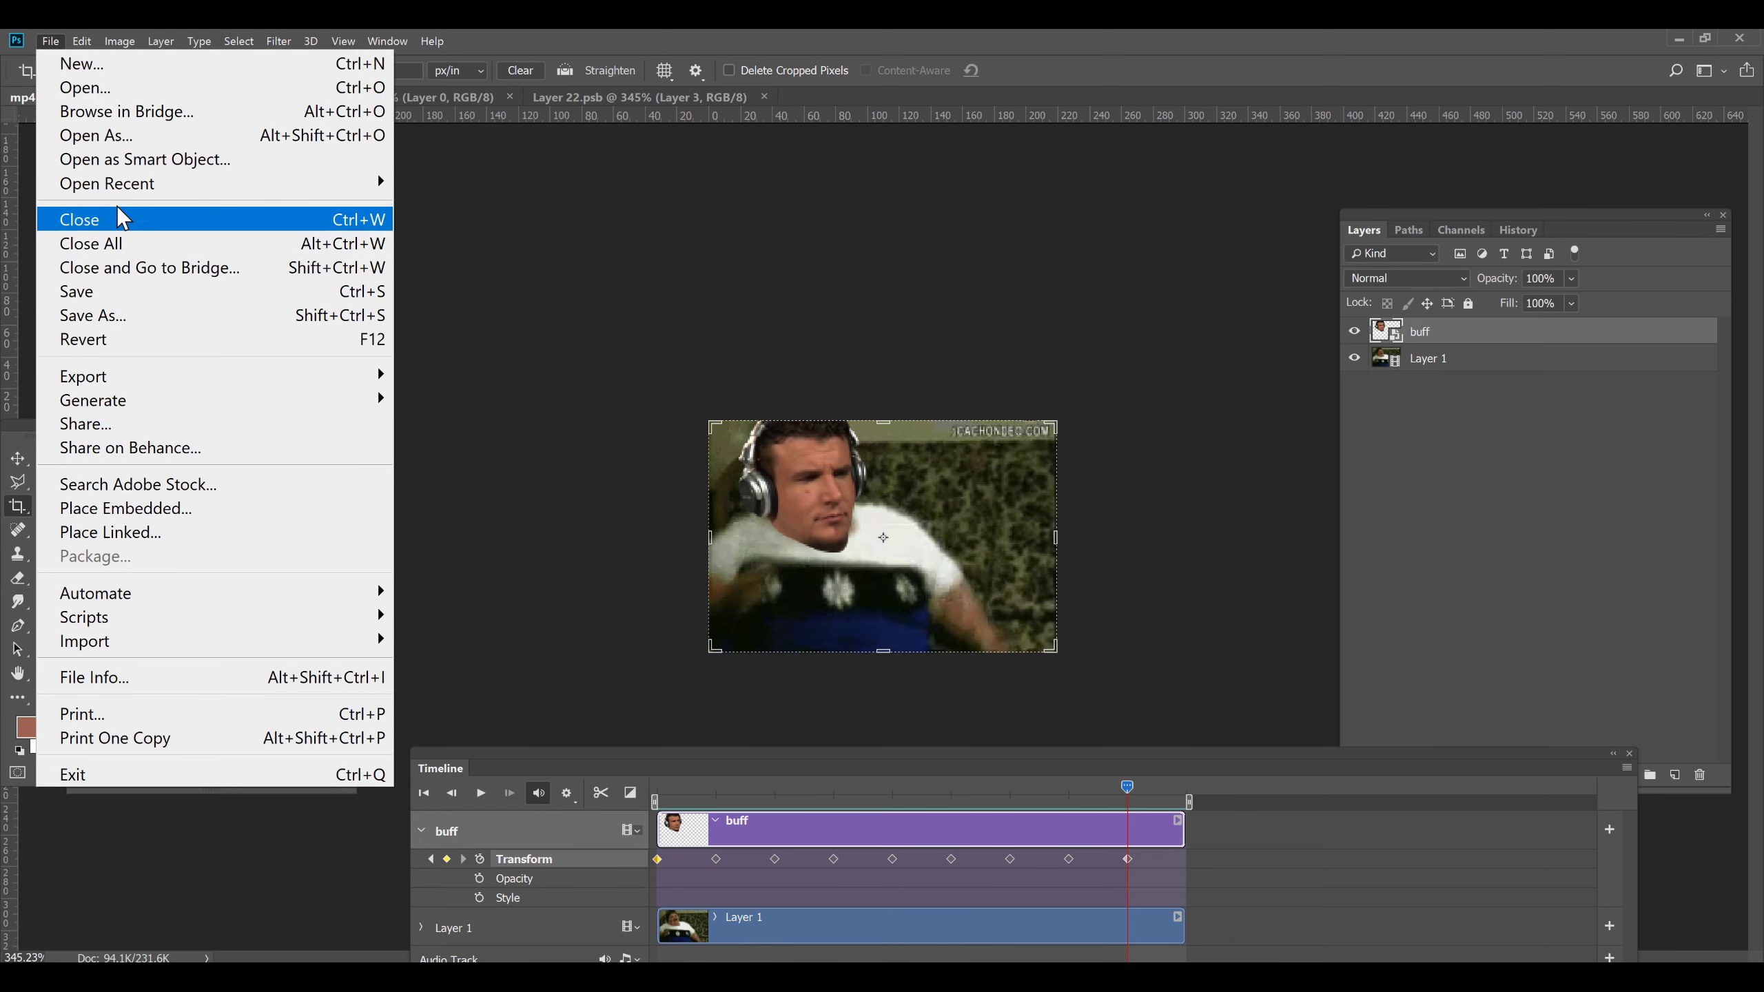
pyautogui.click(104, 88)
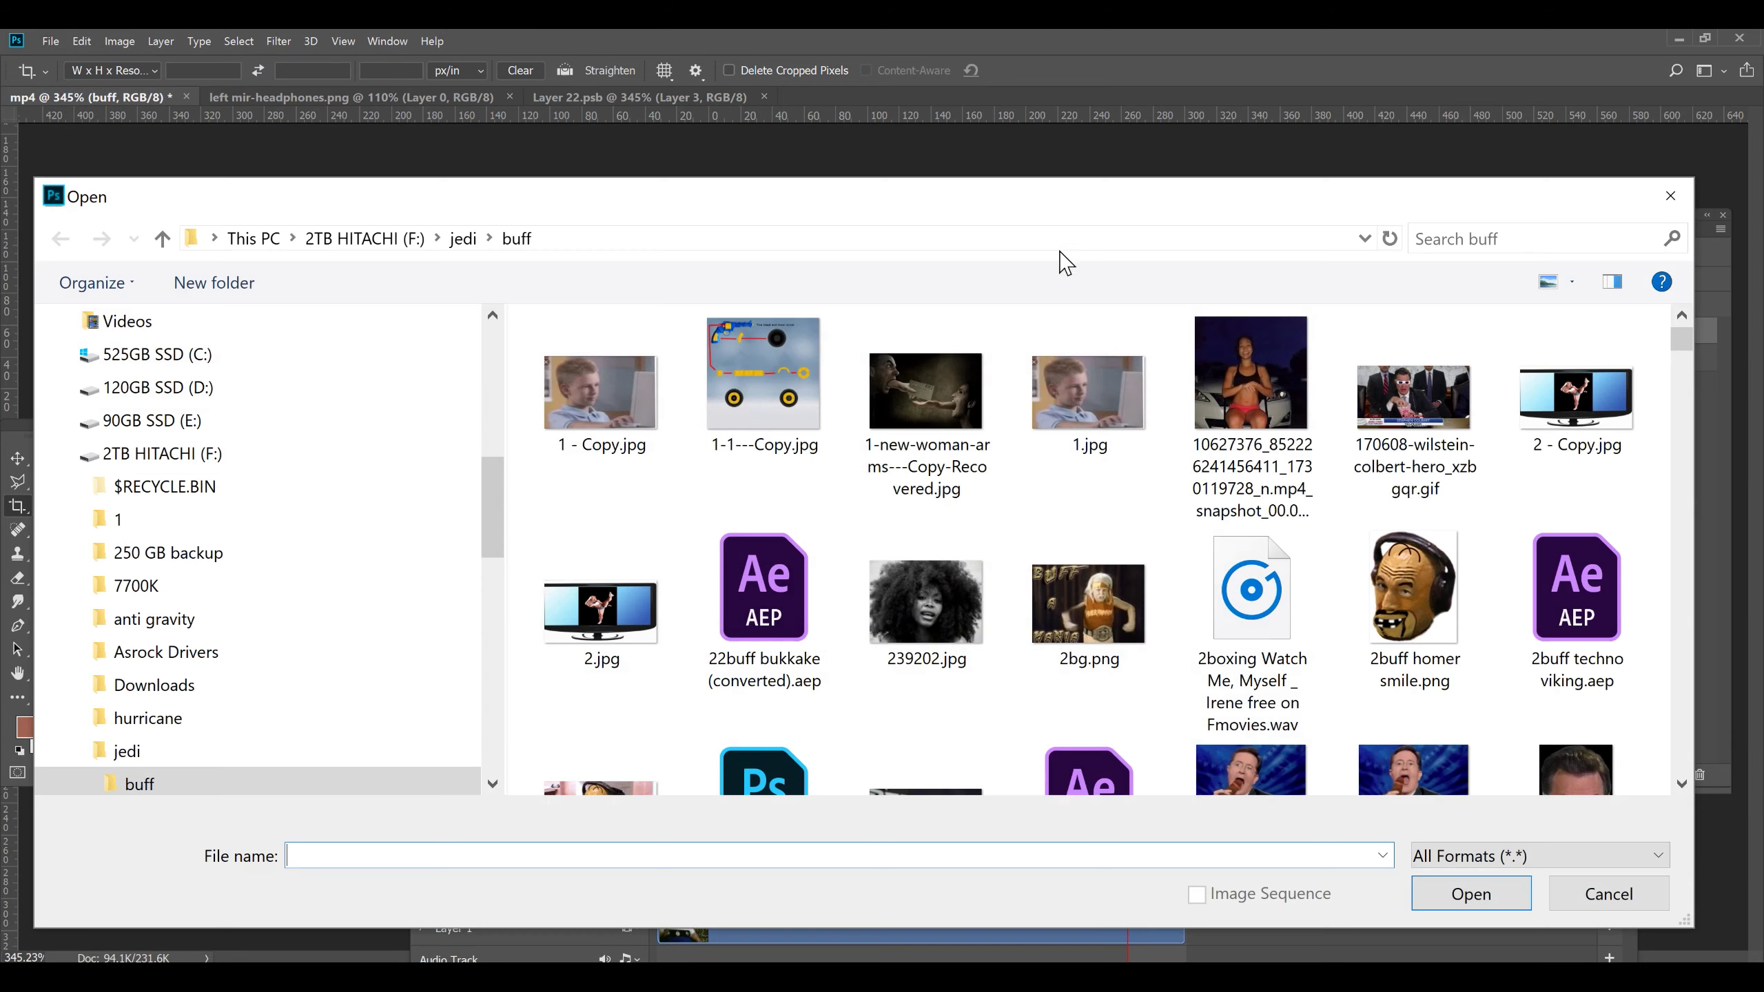
pyautogui.click(1512, 241)
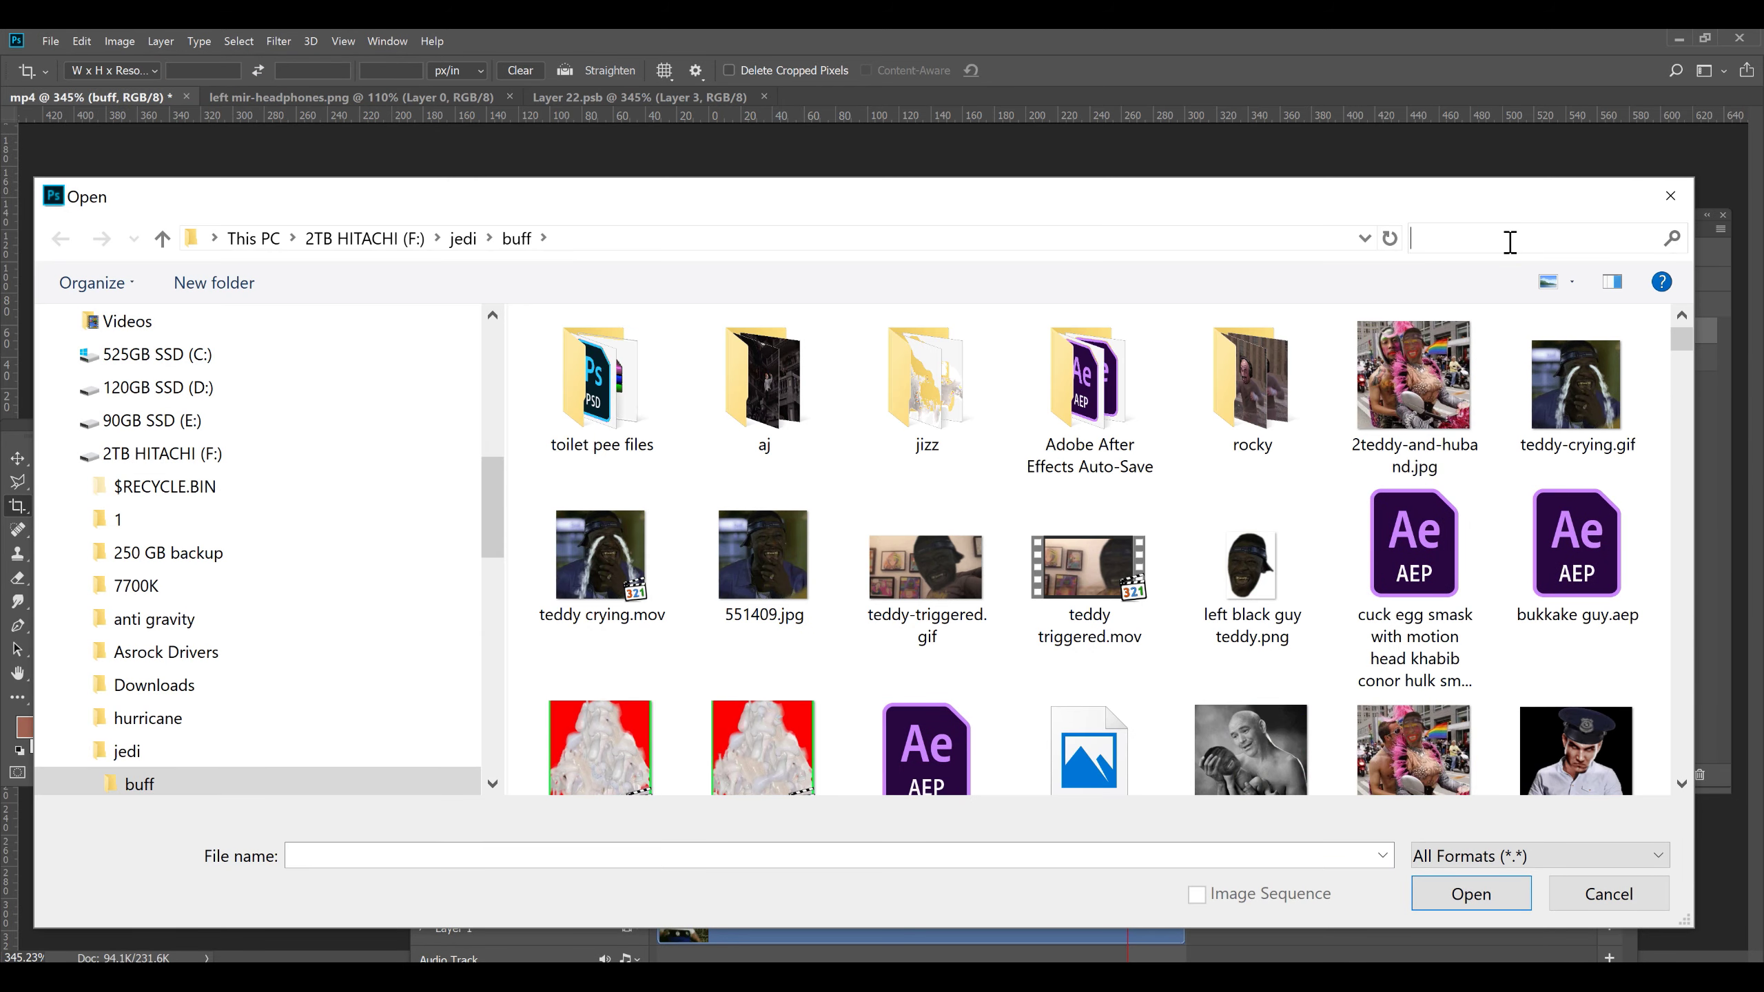
pyautogui.write('walker')
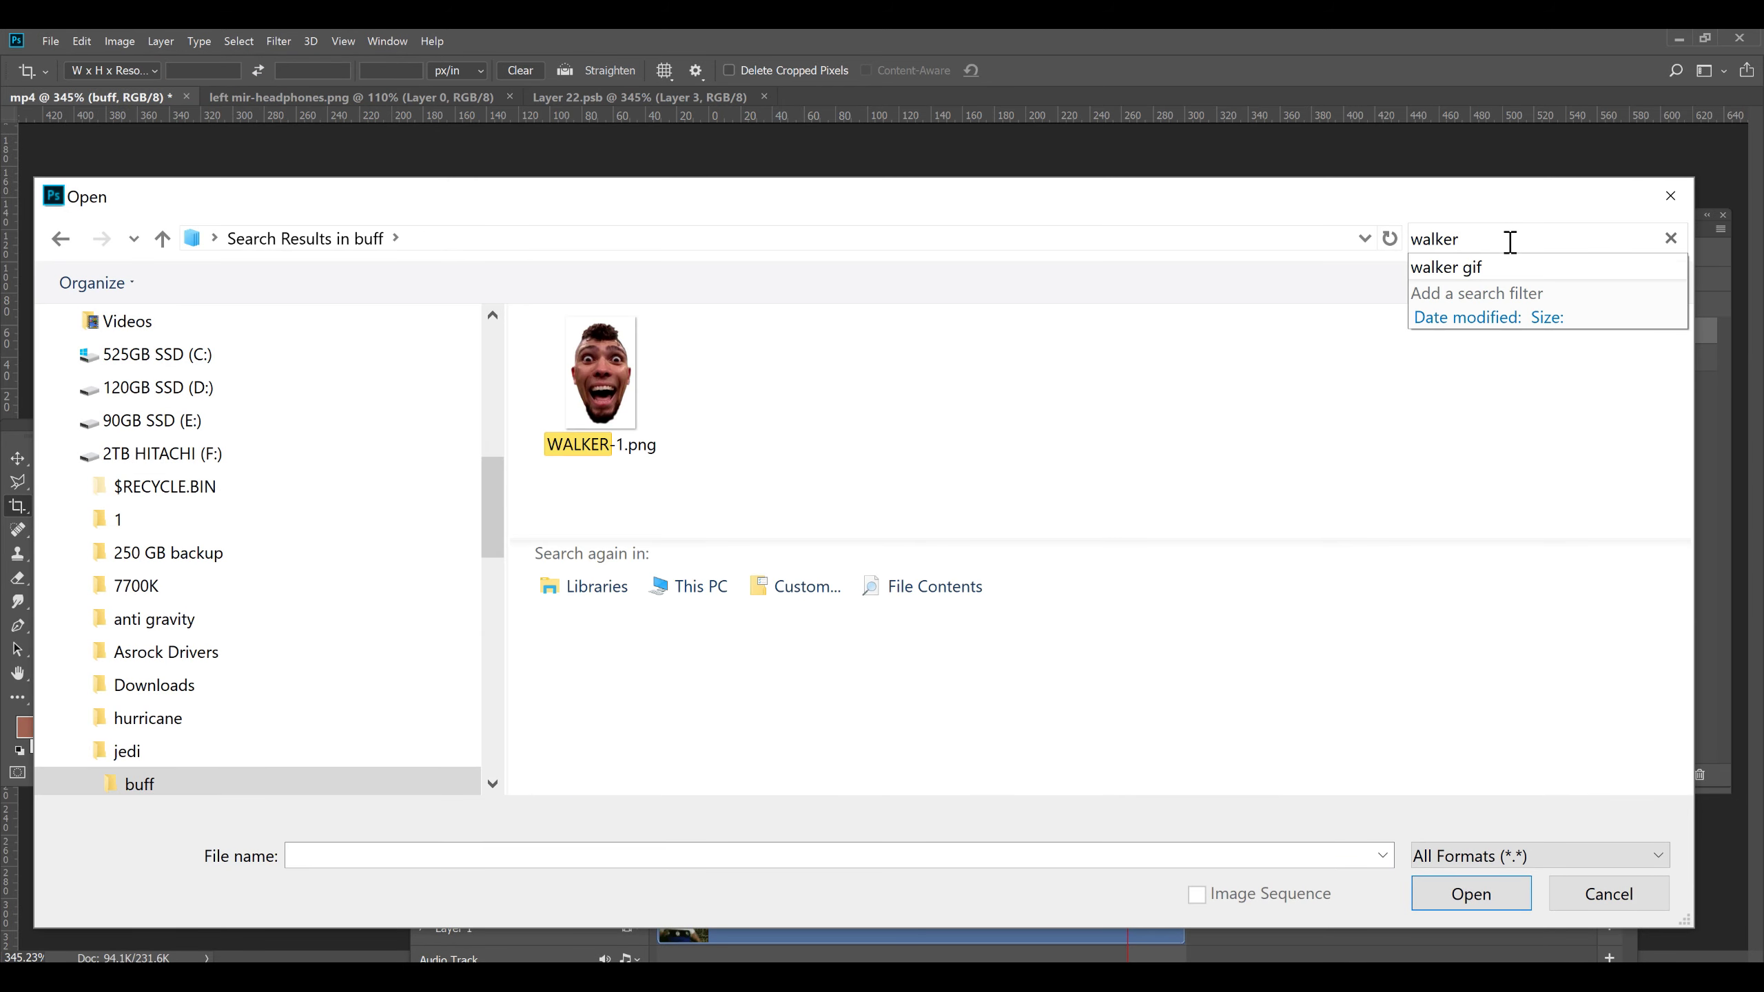
pyautogui.click(645, 394)
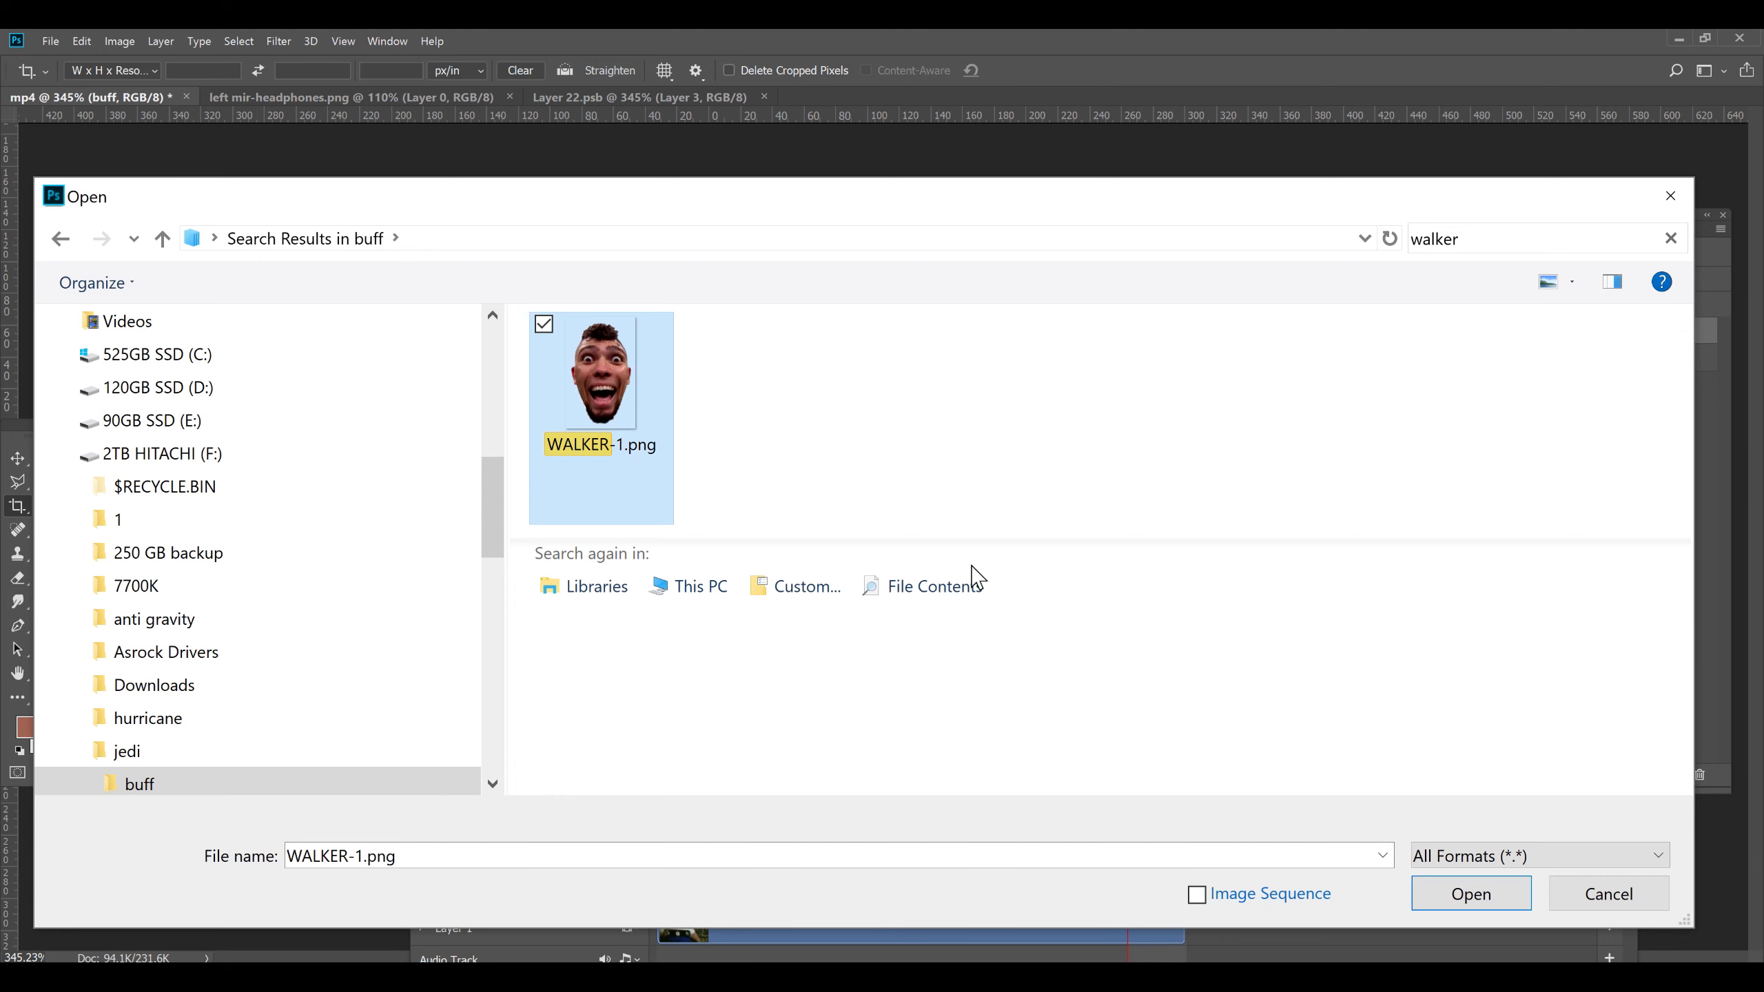
pyautogui.click(1466, 897)
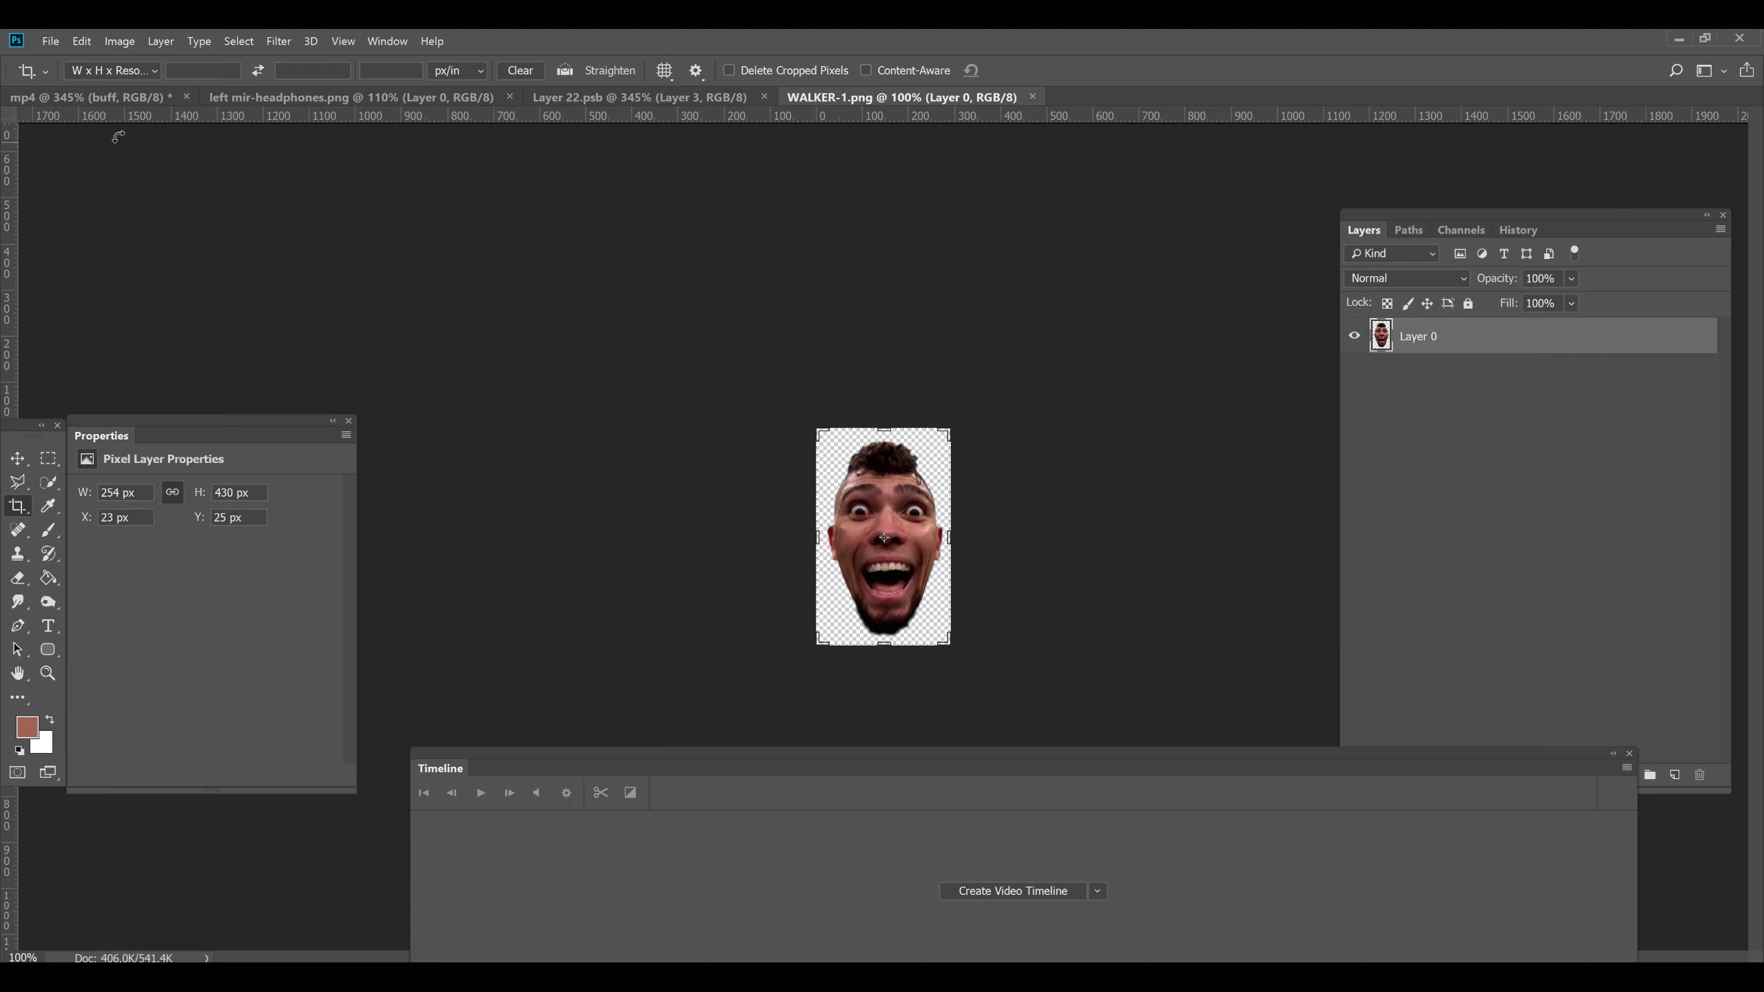
# Select all of WALKER-1.png, copy it, and close its document tab
pyautogui.click(81, 40)
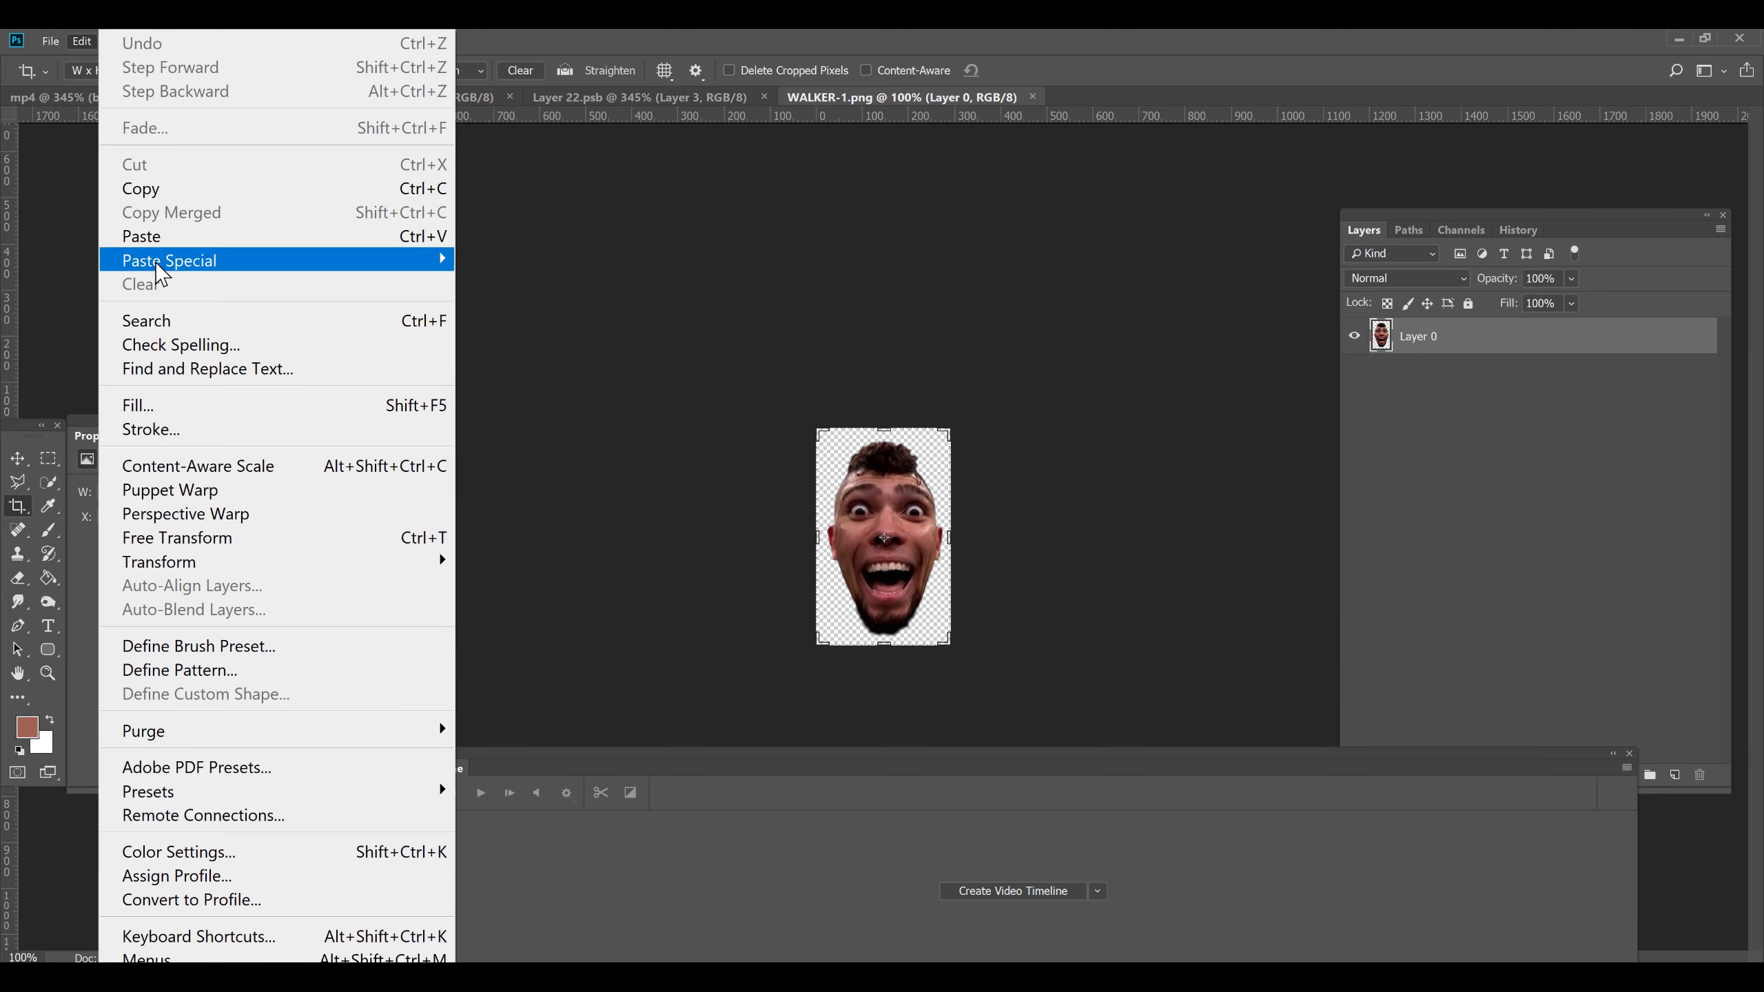
pyautogui.click(555, 43)
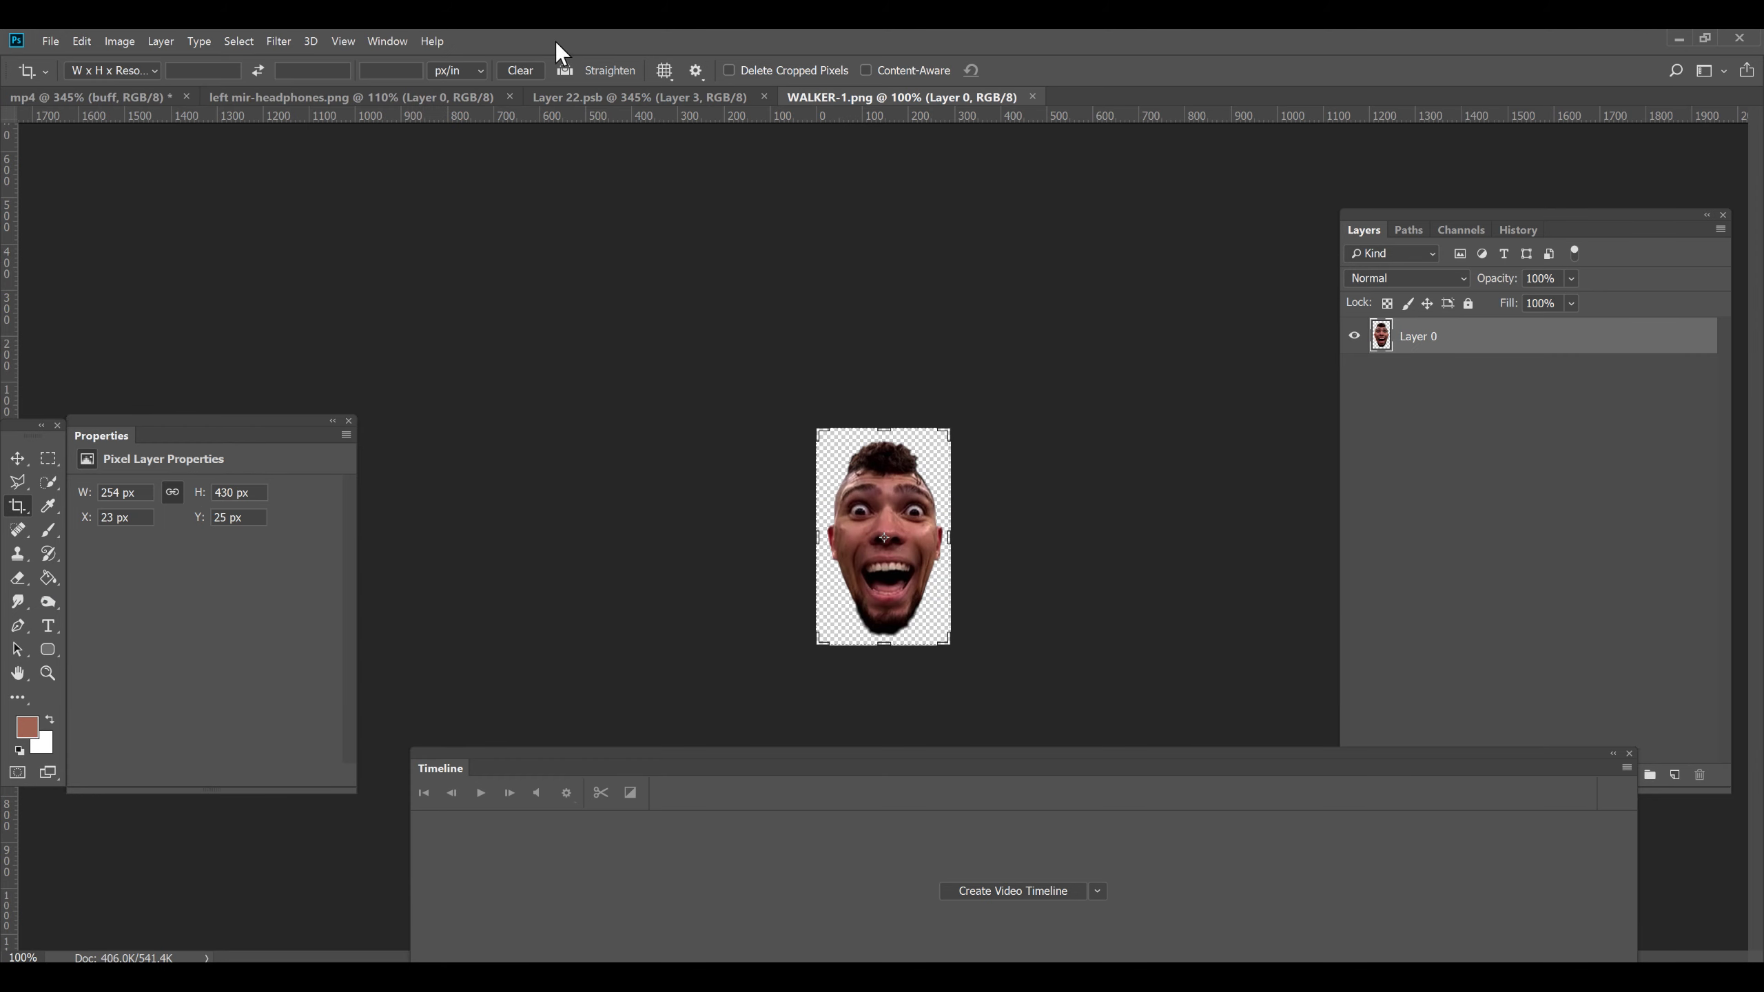
pyautogui.click(236, 42)
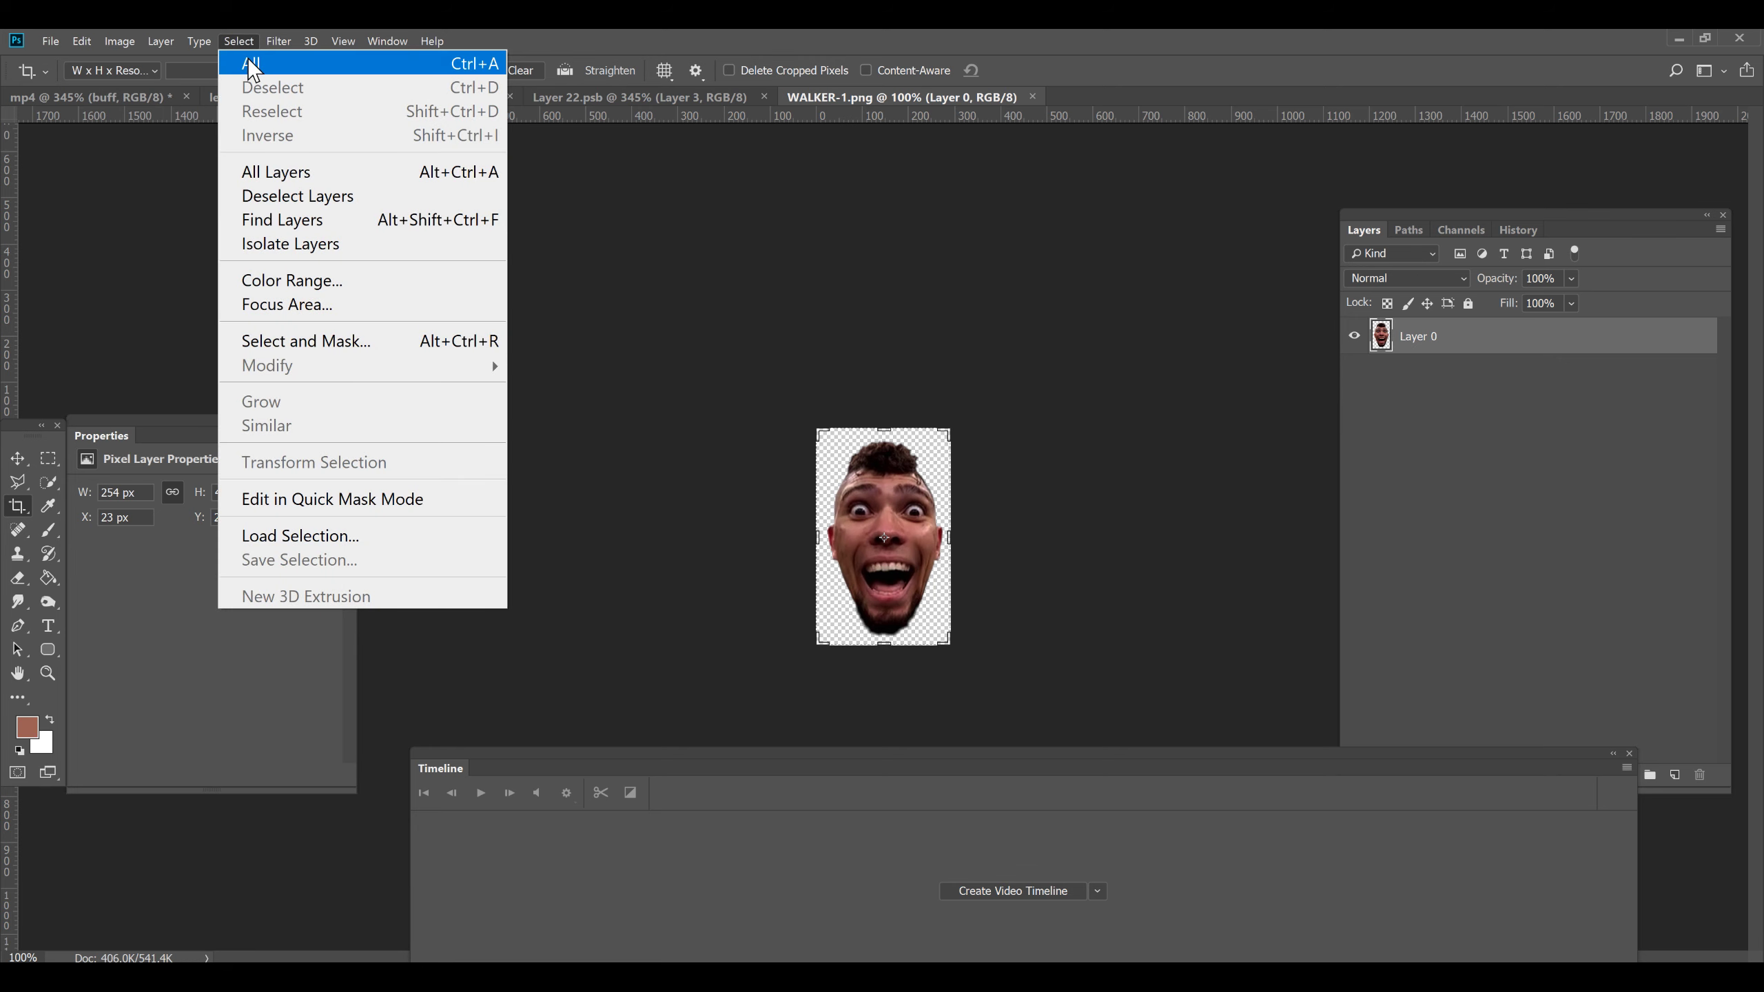
pyautogui.click(247, 60)
pyautogui.click(84, 42)
pyautogui.click(131, 181)
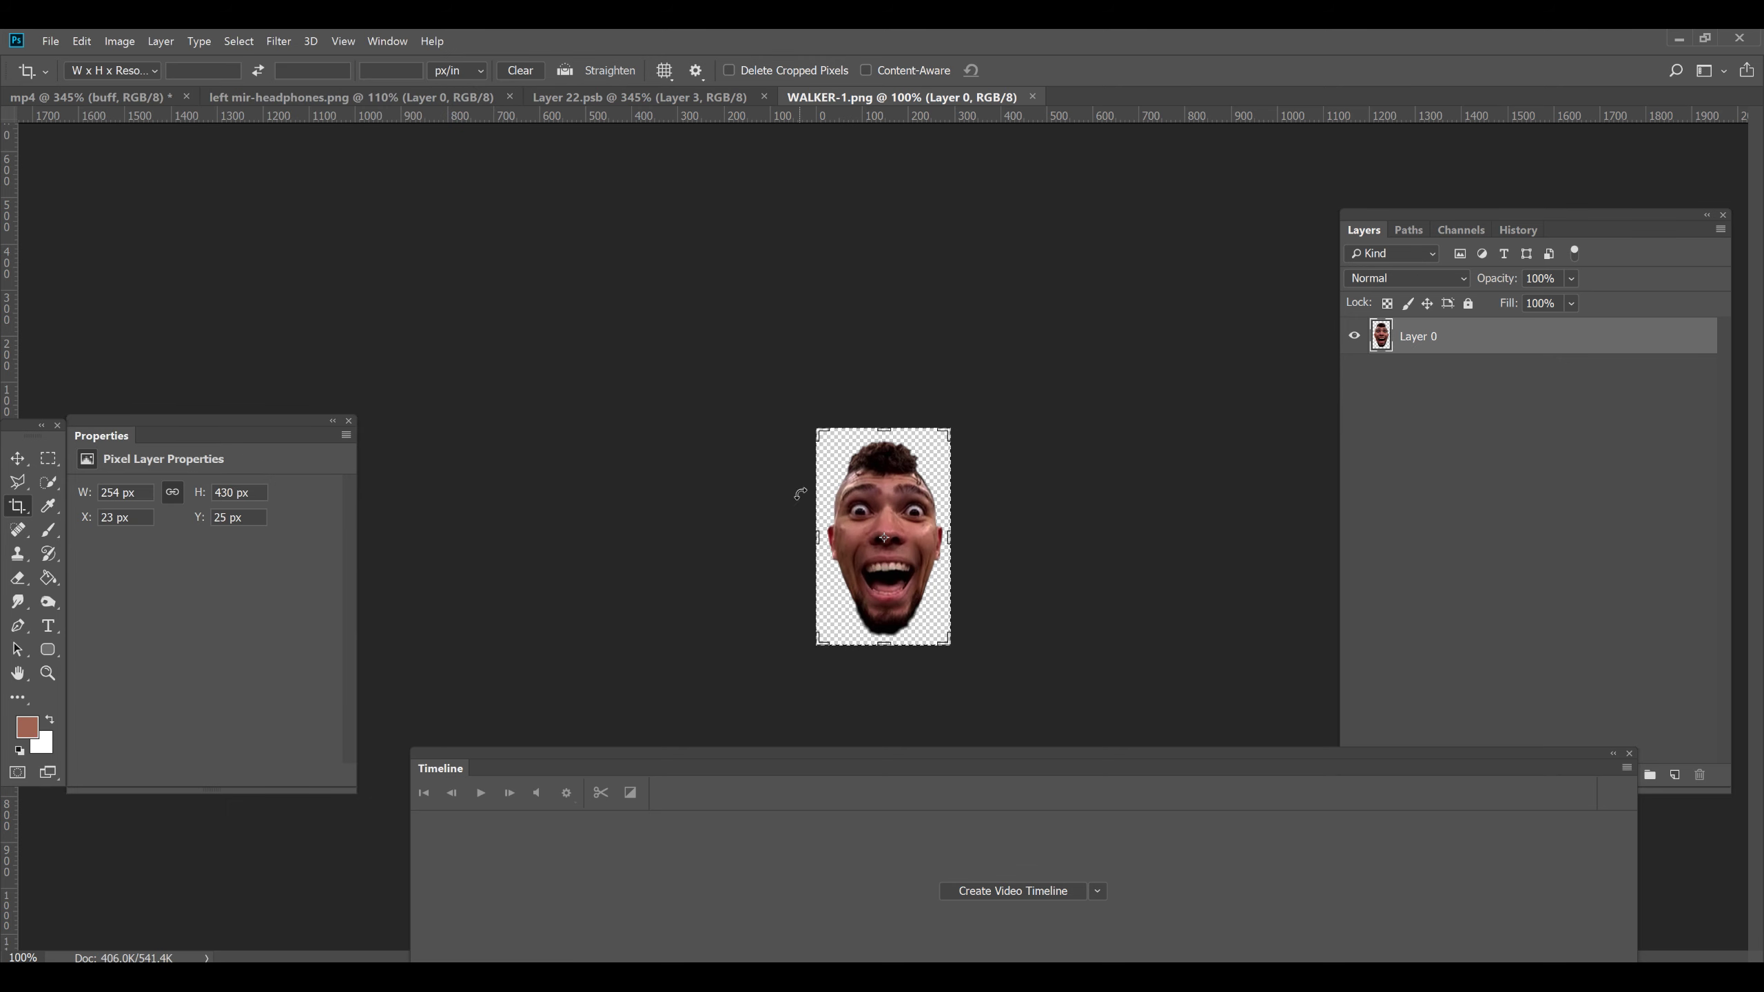
pyautogui.click(1033, 96)
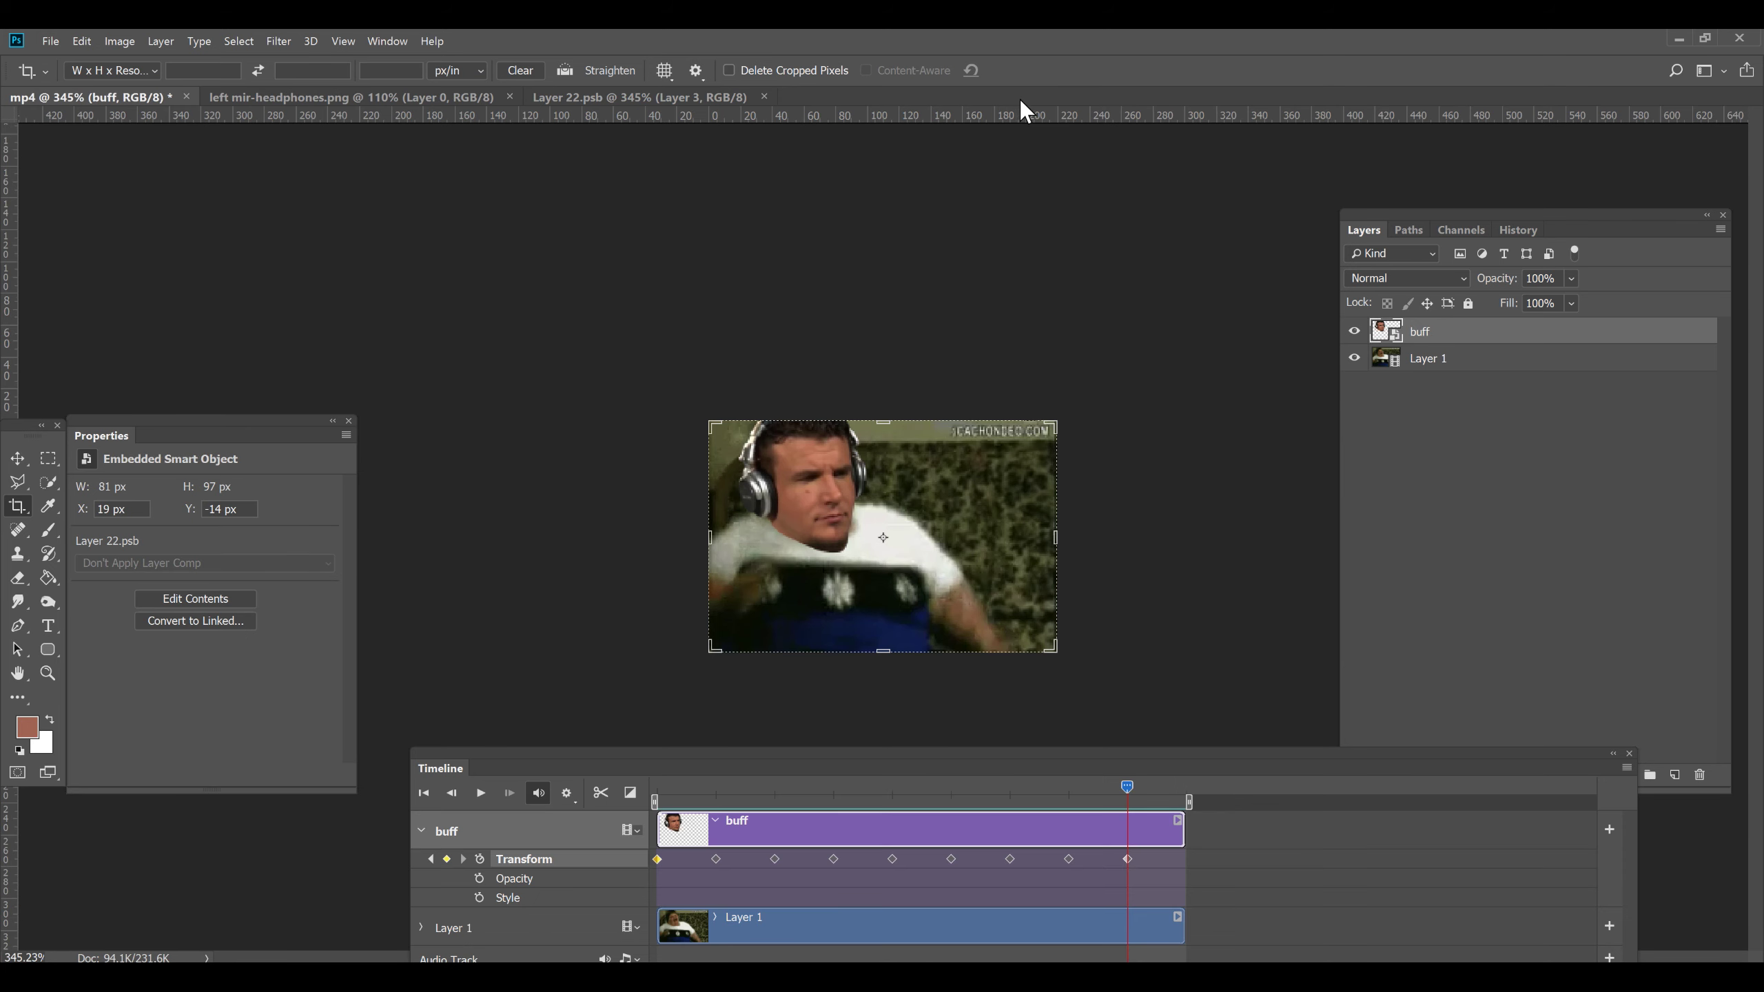
# Close the old Layer 22.psb document and switch to the Move tool
pyautogui.click(667, 98)
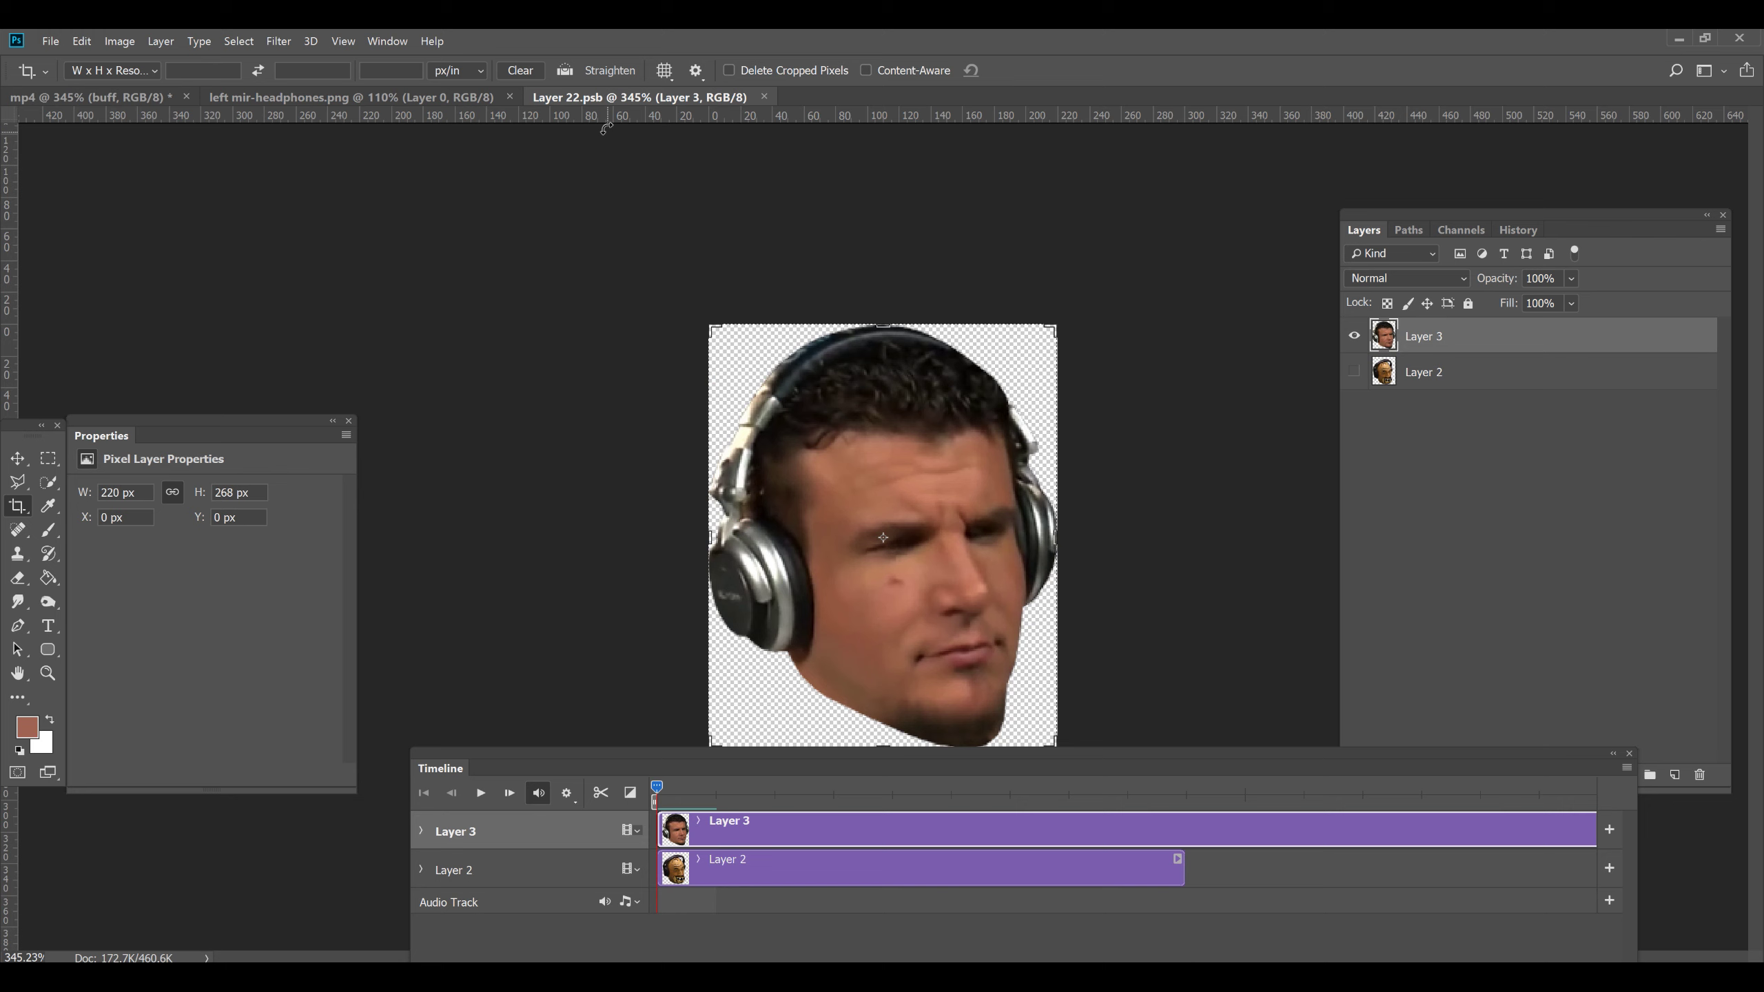
pyautogui.click(765, 97)
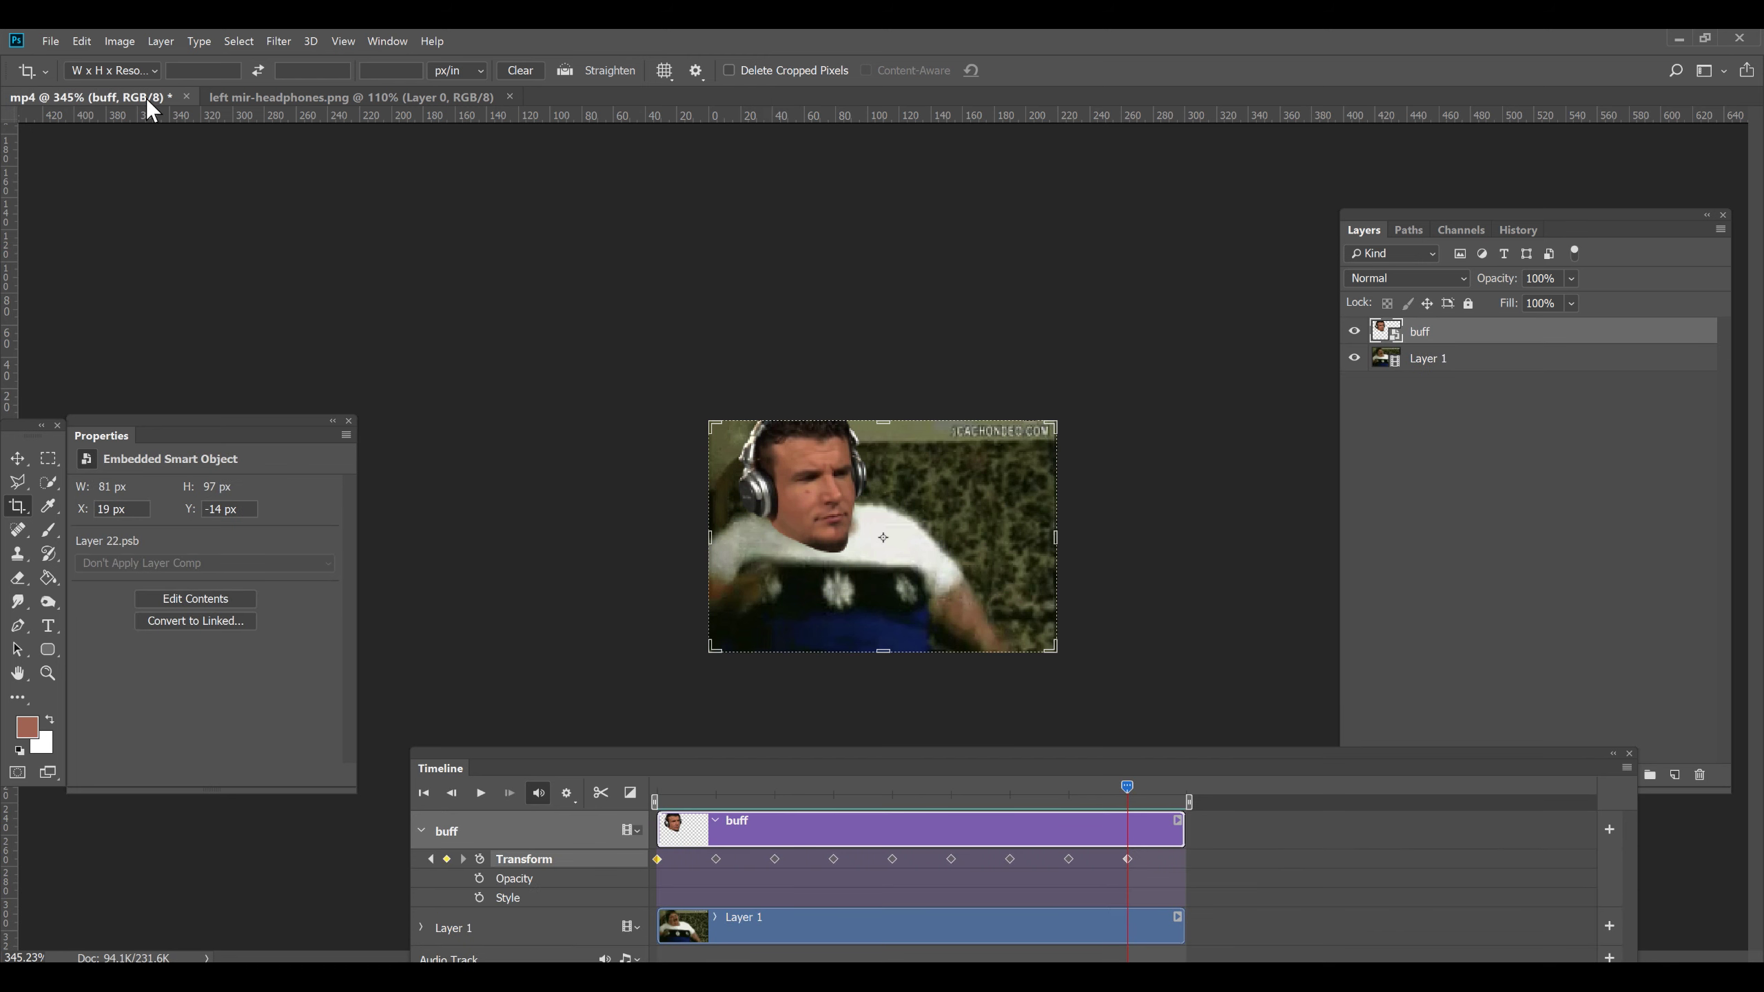
pyautogui.click(17, 458)
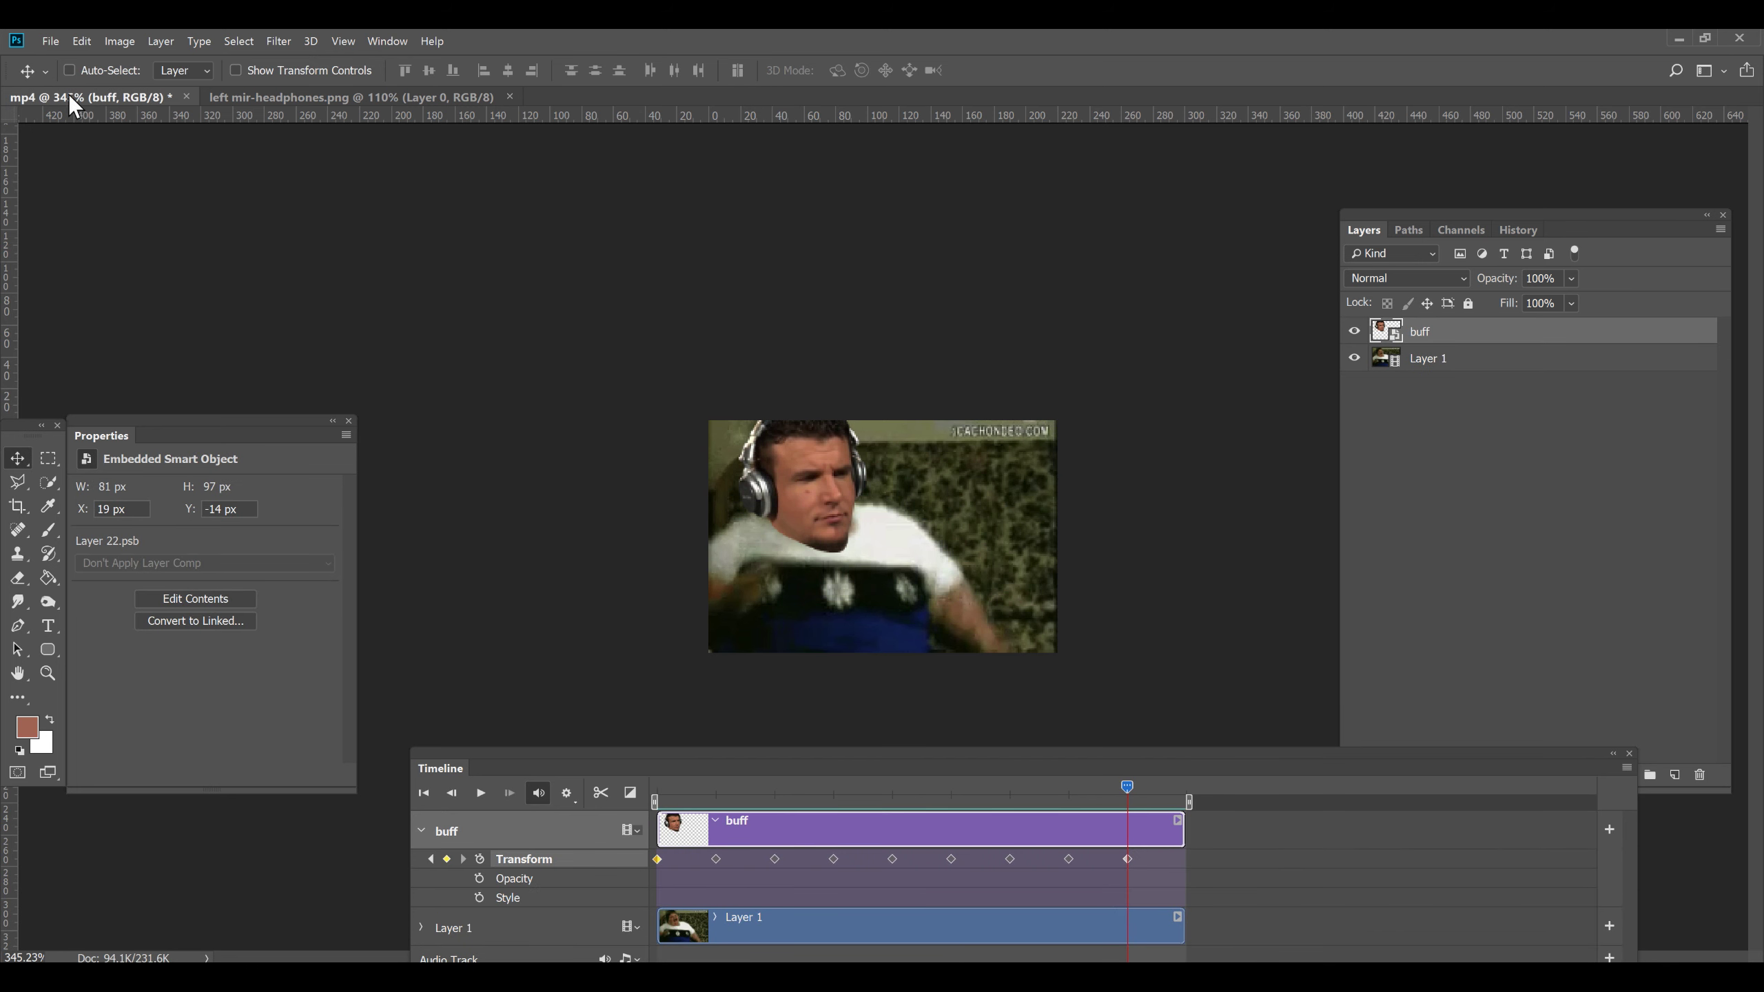
# Open the buff smart object and paste the screaming face as Layer 4 above Layer 3
pyautogui.doubleClick(1397, 343)
pyautogui.scroll(3, 1081, 359)
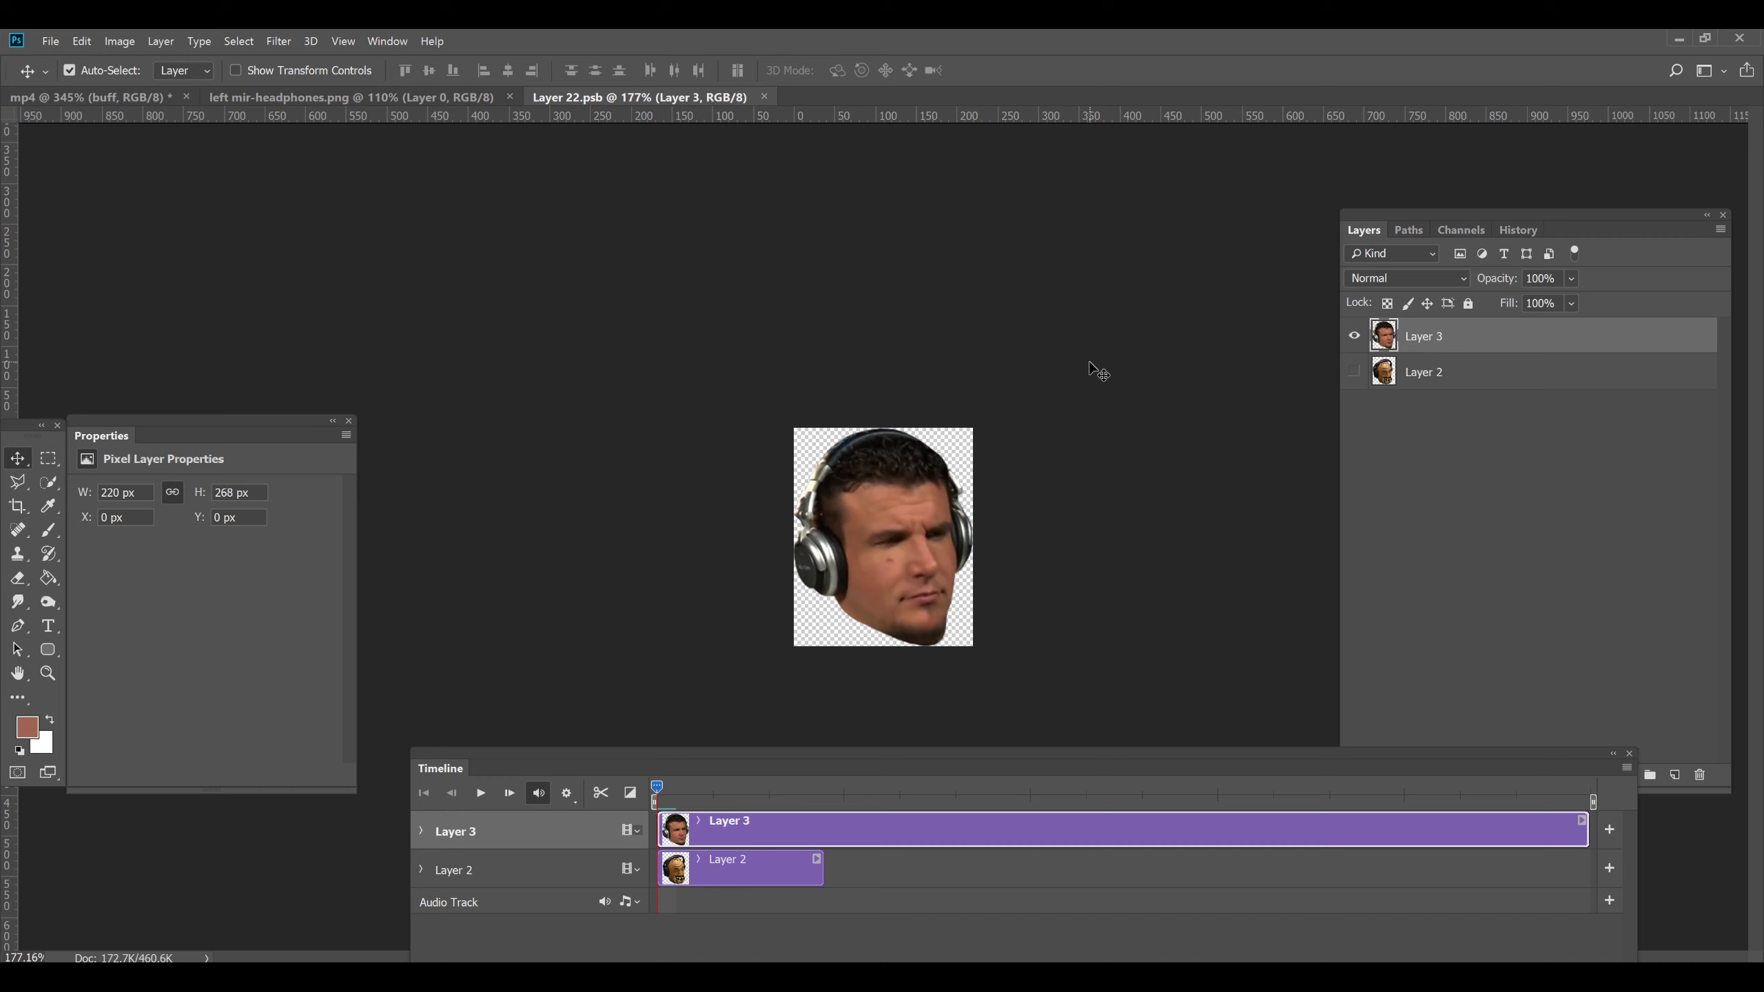
pyautogui.click(73, 41)
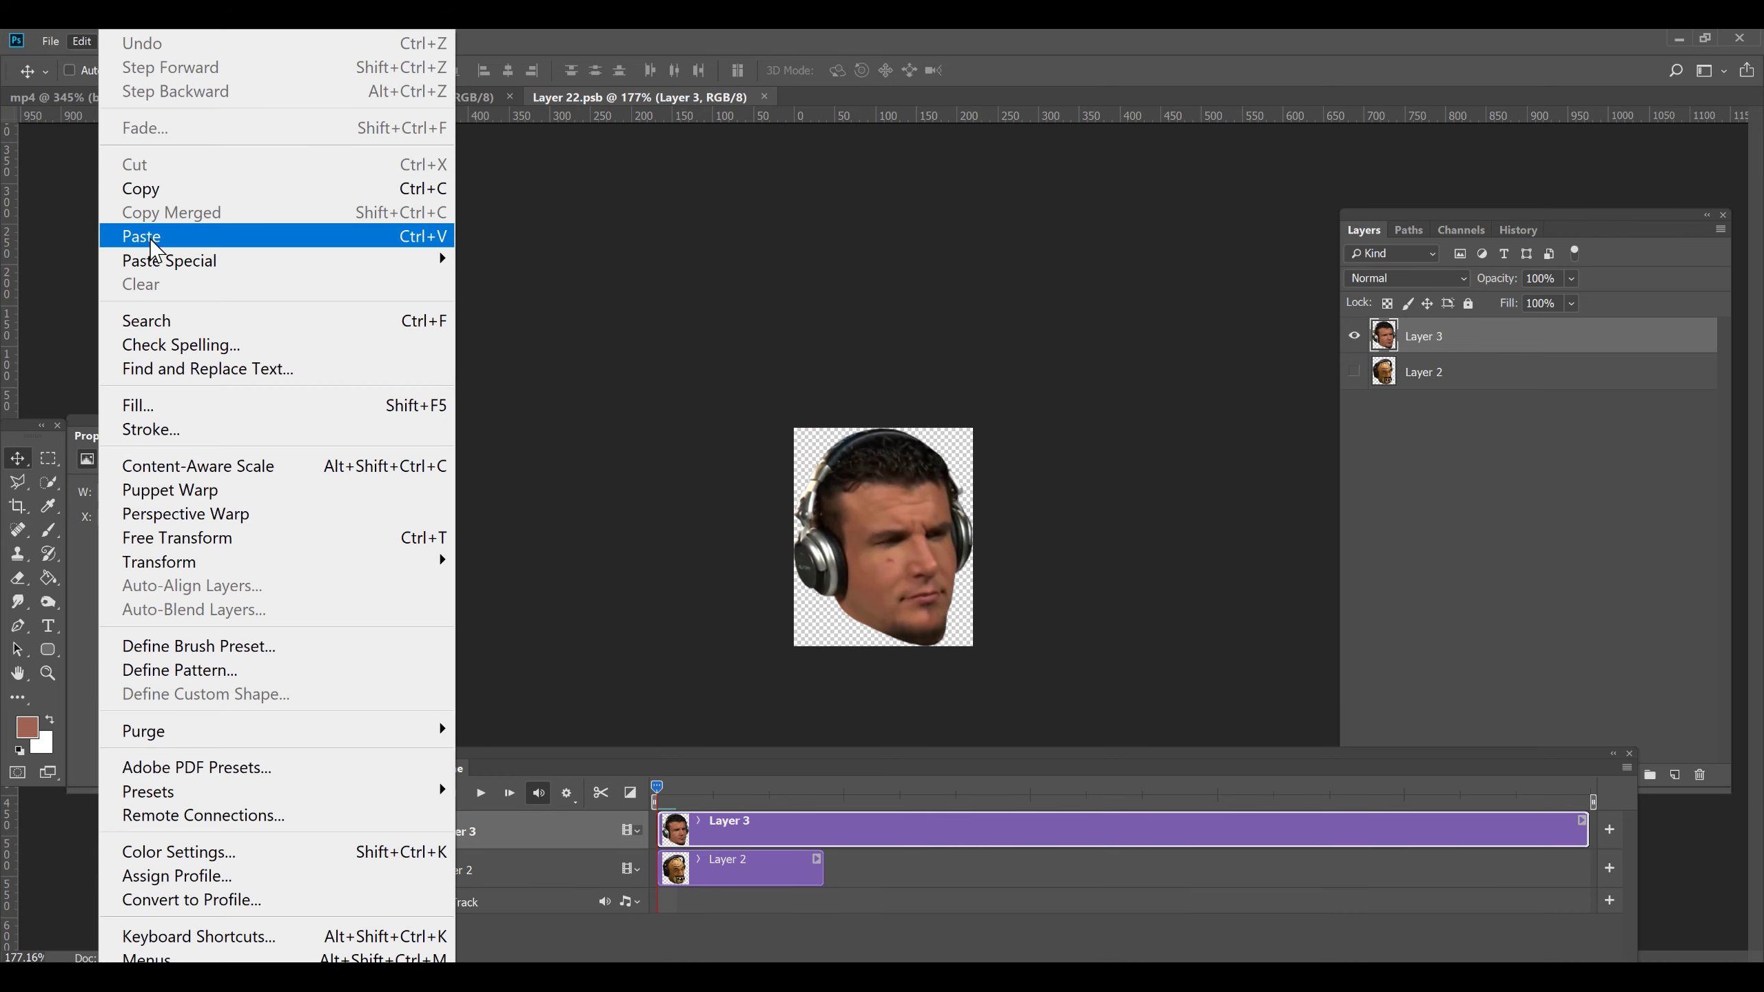
pyautogui.click(128, 237)
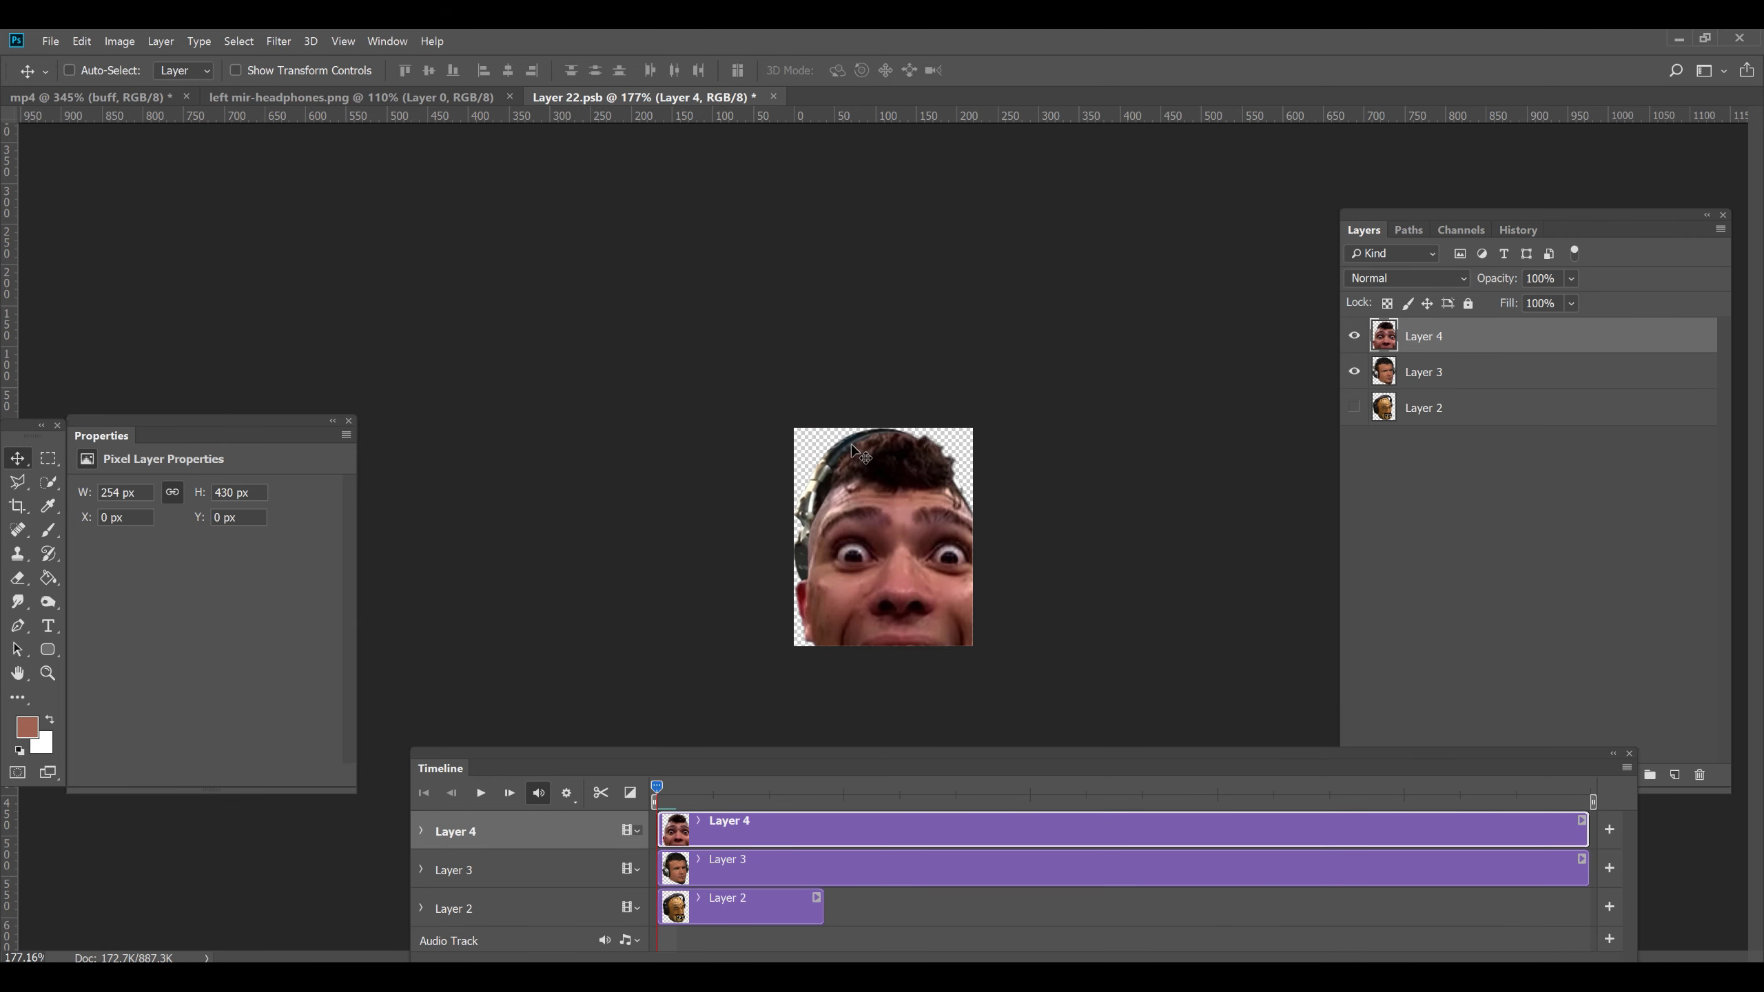
pyautogui.click(84, 42)
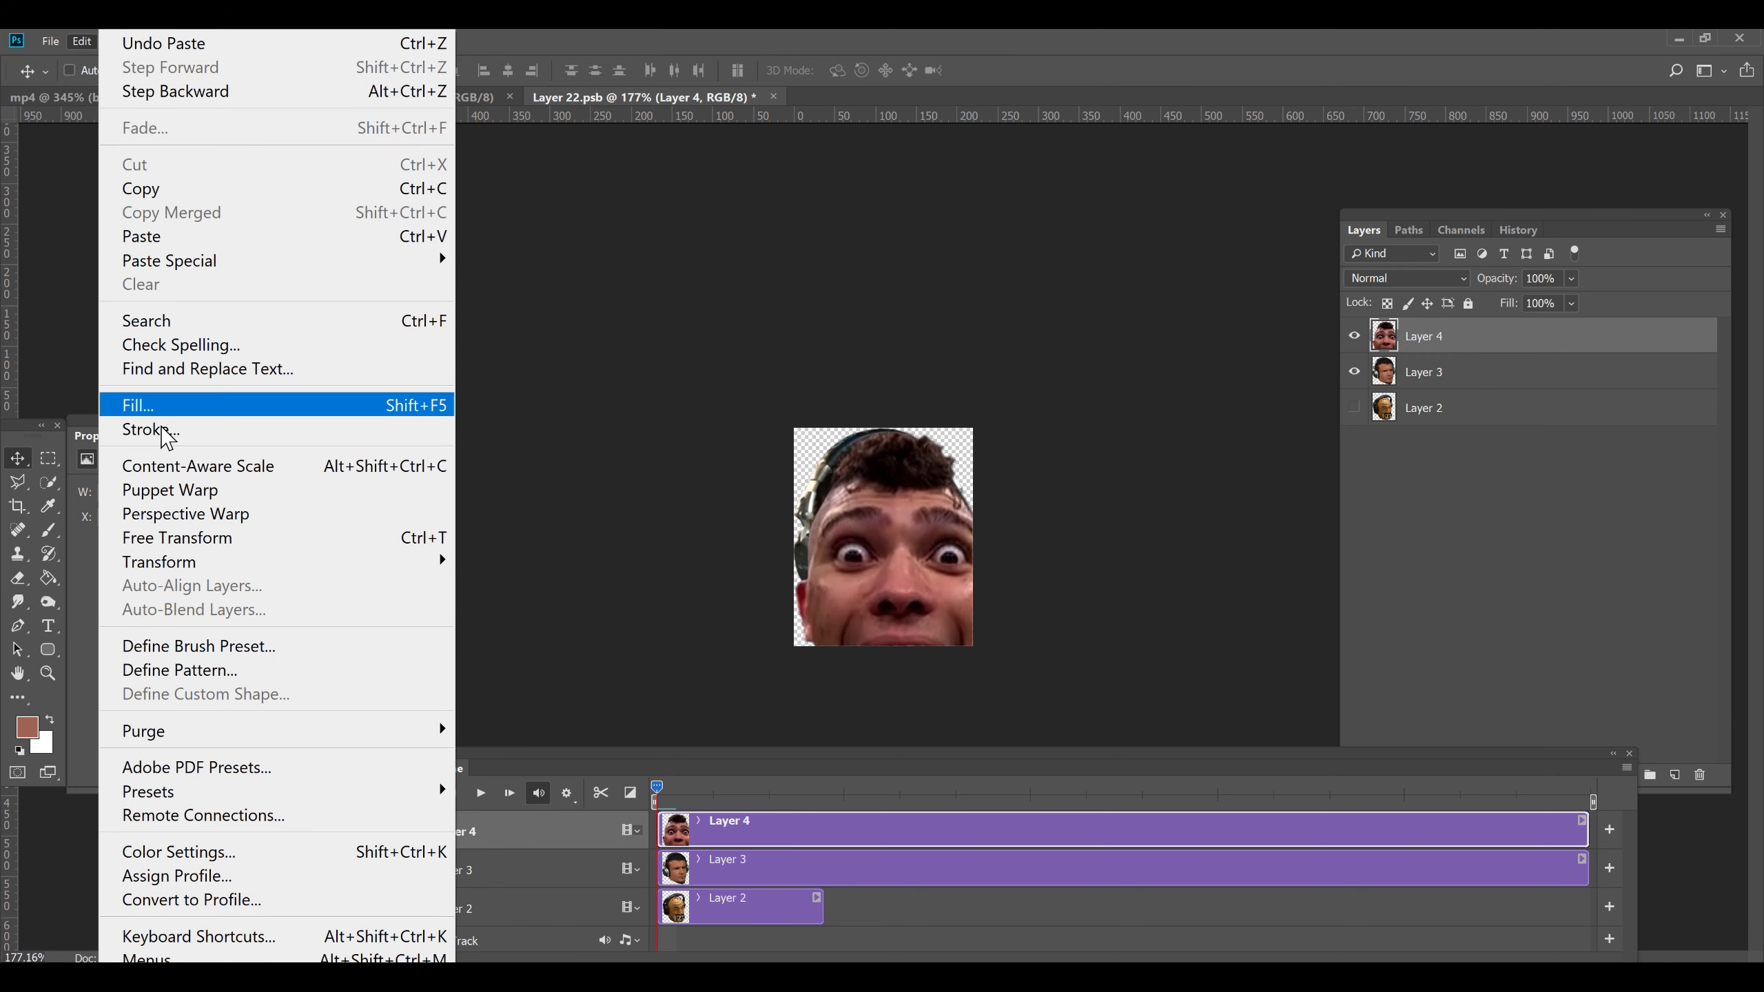
# Scale the Layer 4 screaming face to 172 × 293 px at X 24, Y −25 over the headphones face
pyautogui.click(177, 538)
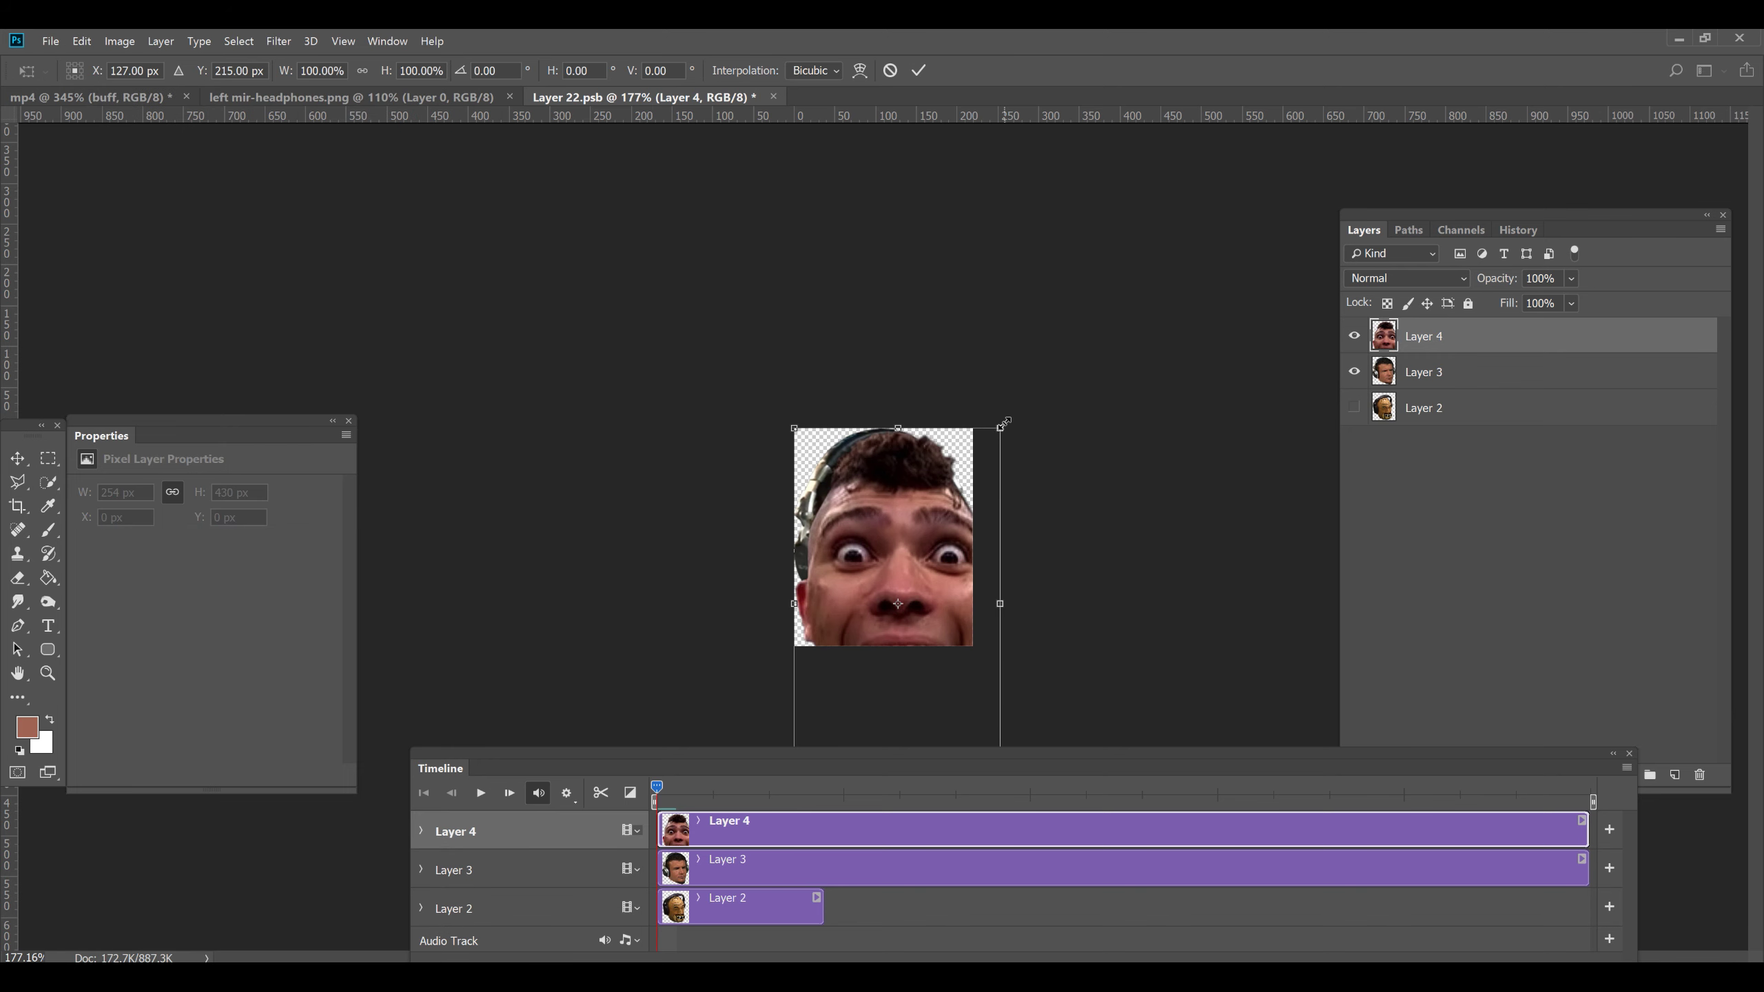
pyautogui.moveTo(1005, 422); pyautogui.dragTo(910, 450)
pyautogui.moveTo(973, 401); pyautogui.dragTo(960, 412)
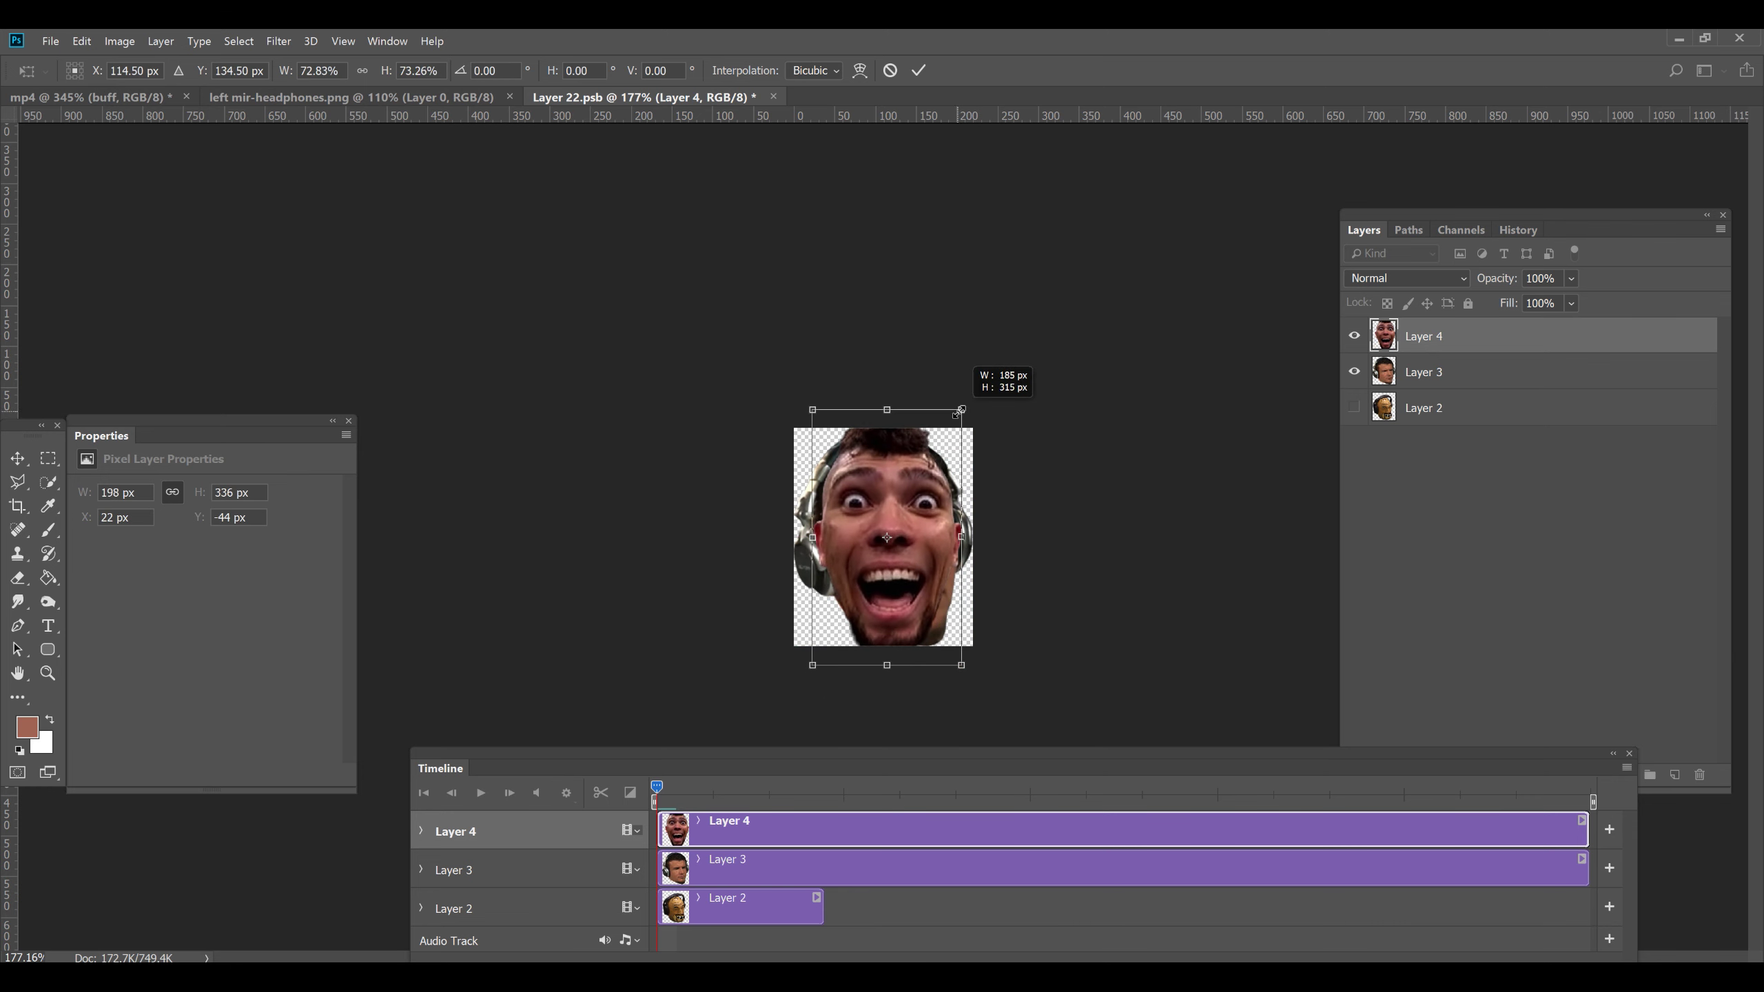
pyautogui.moveTo(931, 486); pyautogui.dragTo(943, 477)
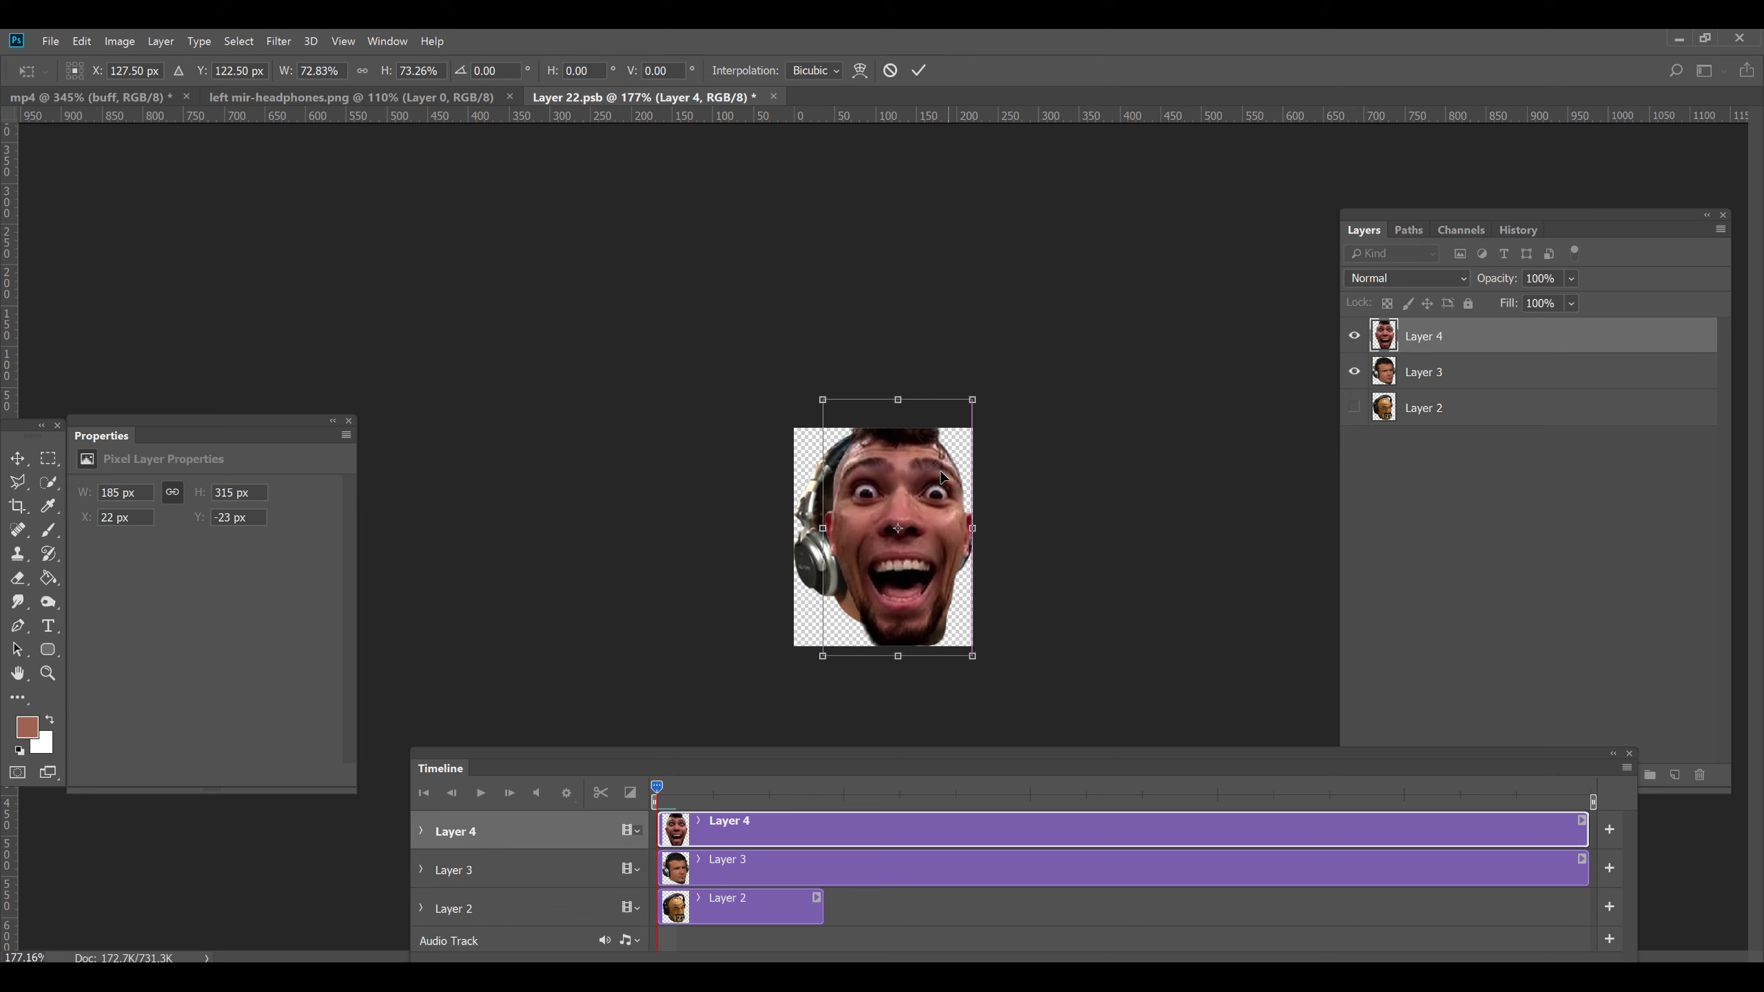
pyautogui.moveTo(973, 401); pyautogui.dragTo(966, 410)
pyautogui.moveTo(942, 493); pyautogui.dragTo(933, 489)
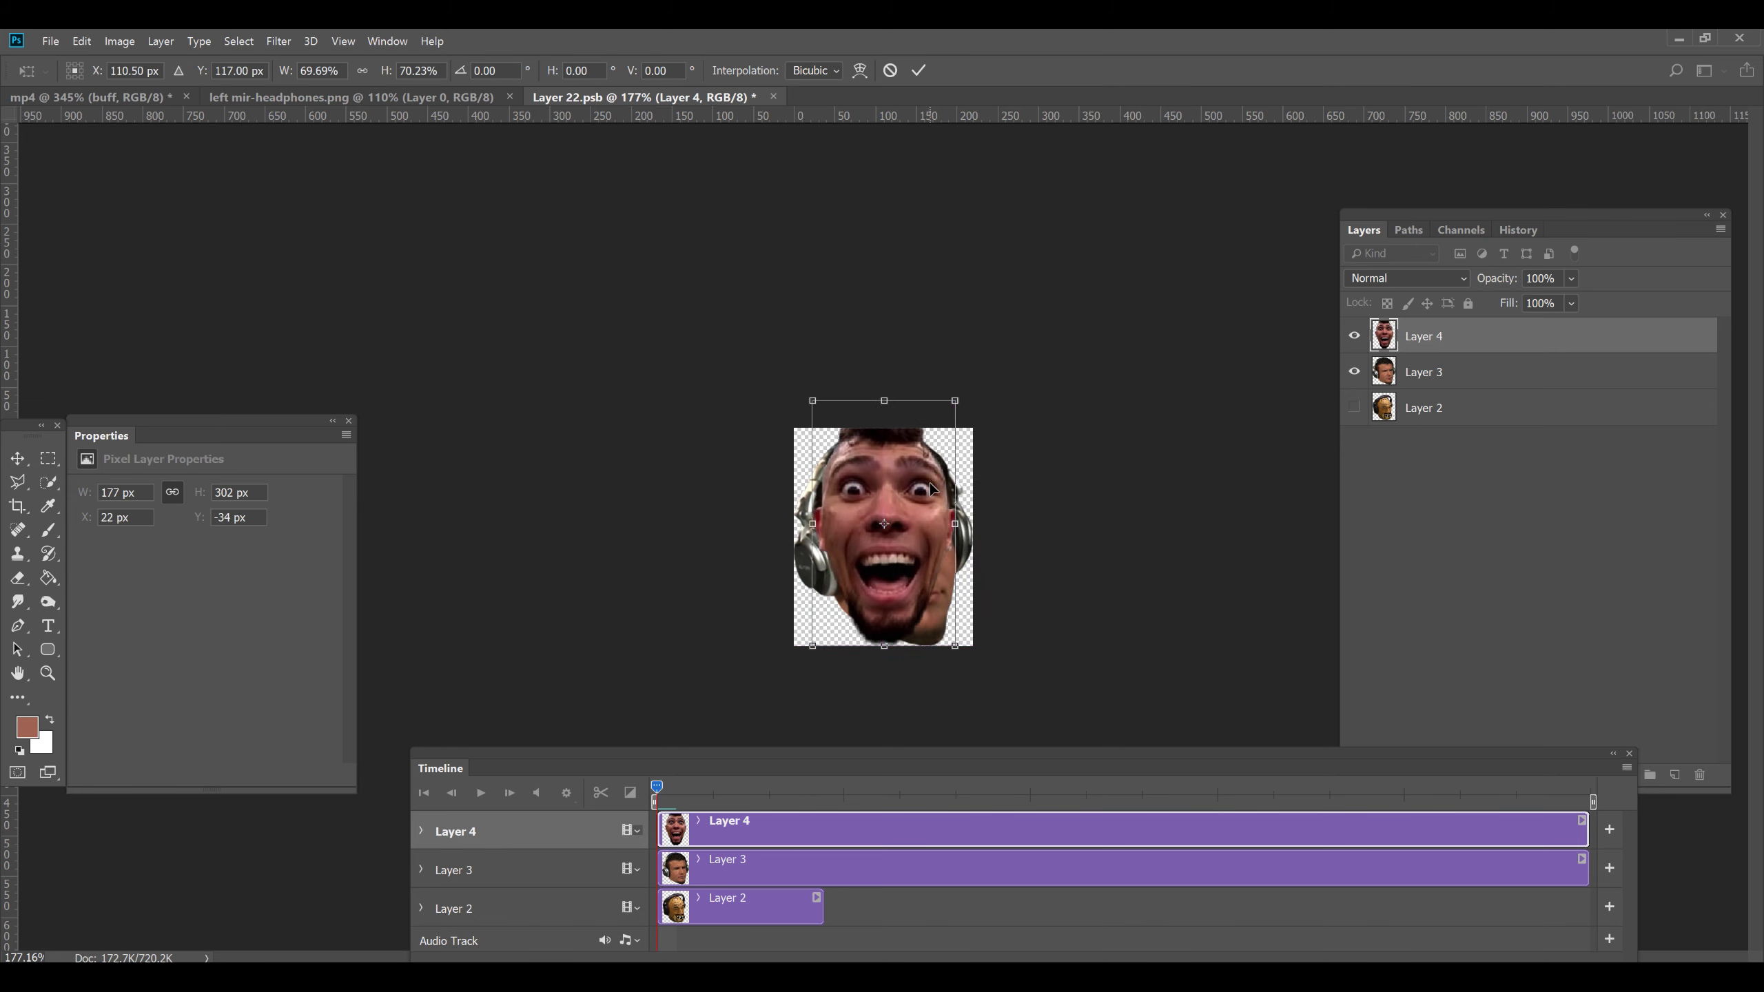
pyautogui.moveTo(960, 403); pyautogui.dragTo(954, 408)
pyautogui.moveTo(922, 474); pyautogui.dragTo(927, 474)
pyautogui.press('Return')
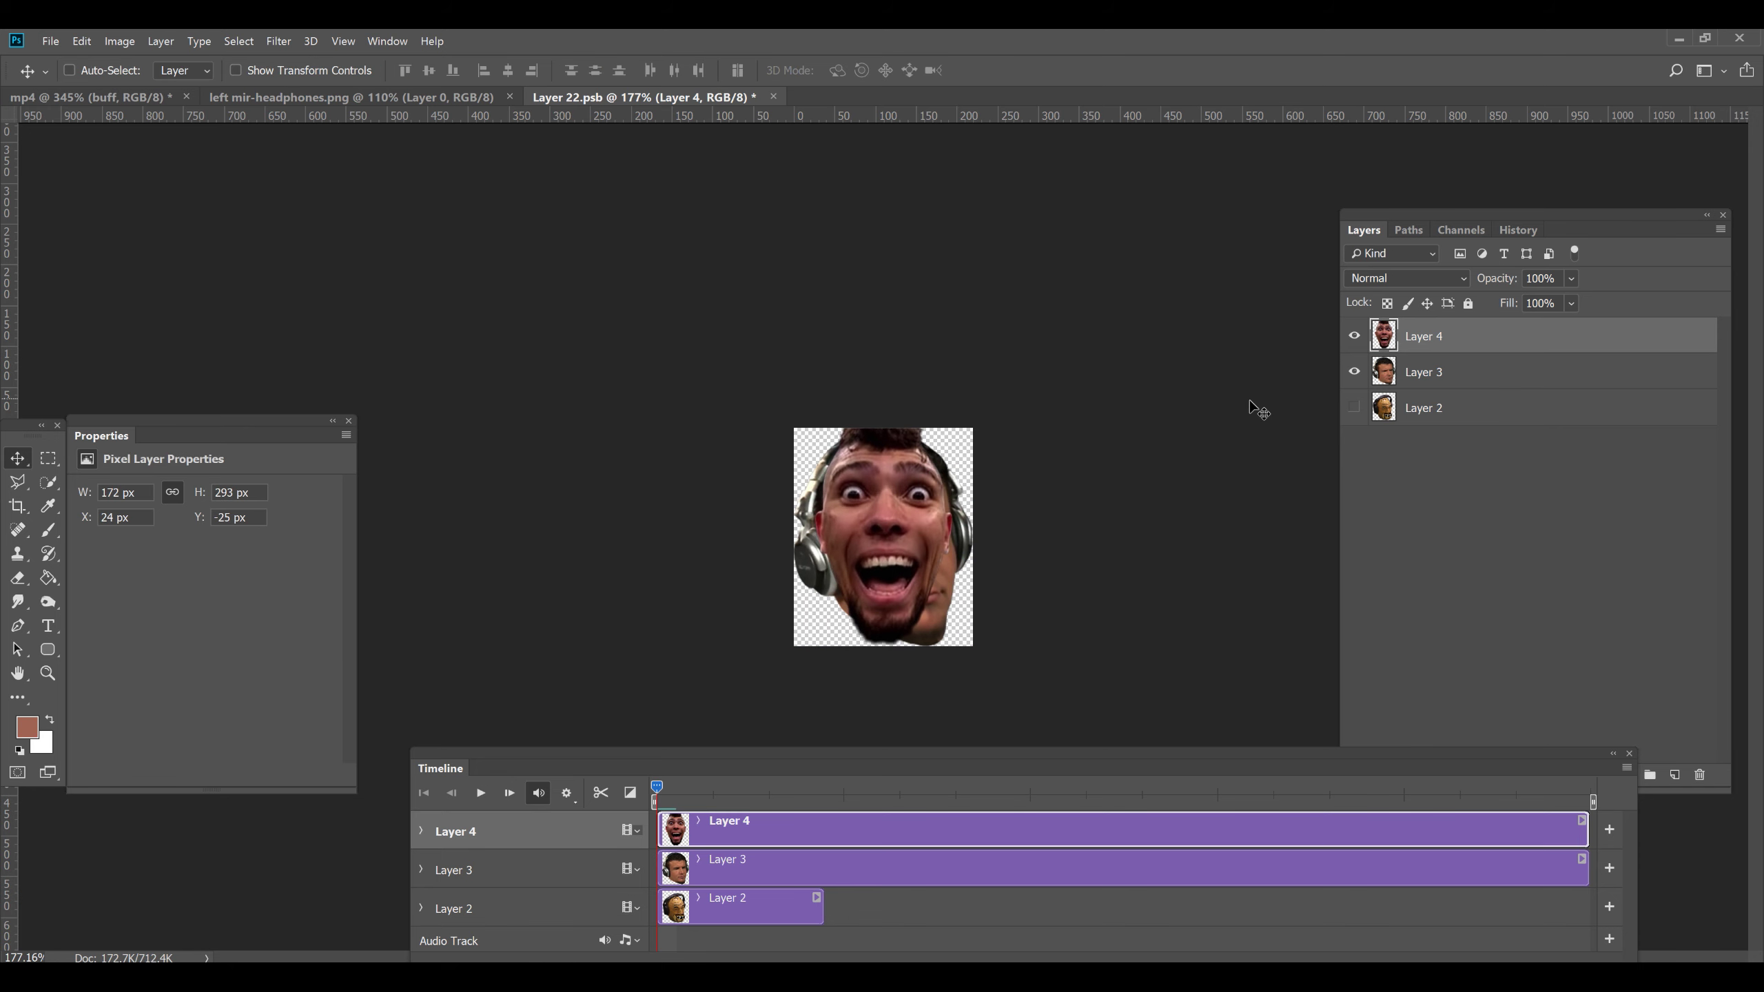
# Hide Layer 3 and crop the smart object canvas to the screaming face's bounds
pyautogui.click(1355, 372)
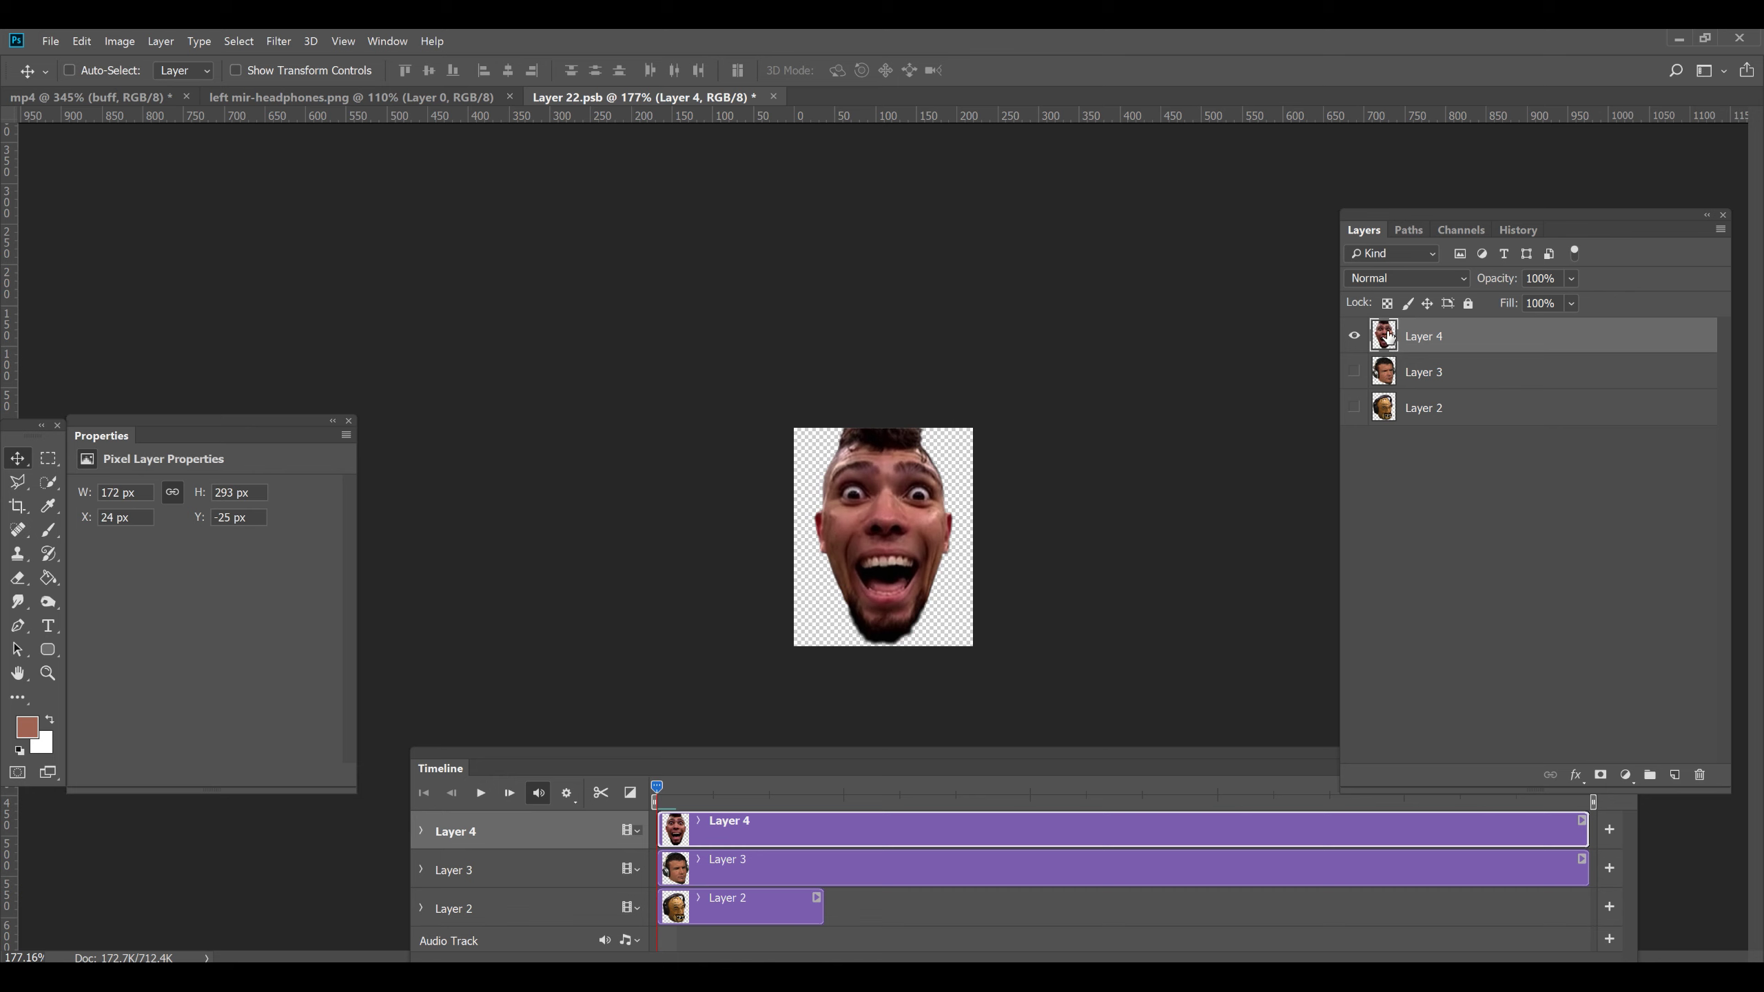
pyautogui.press('ctrl')
pyautogui.keyDown('ctrl'); pyautogui.click(1387, 338); pyautogui.keyUp('ctrl')
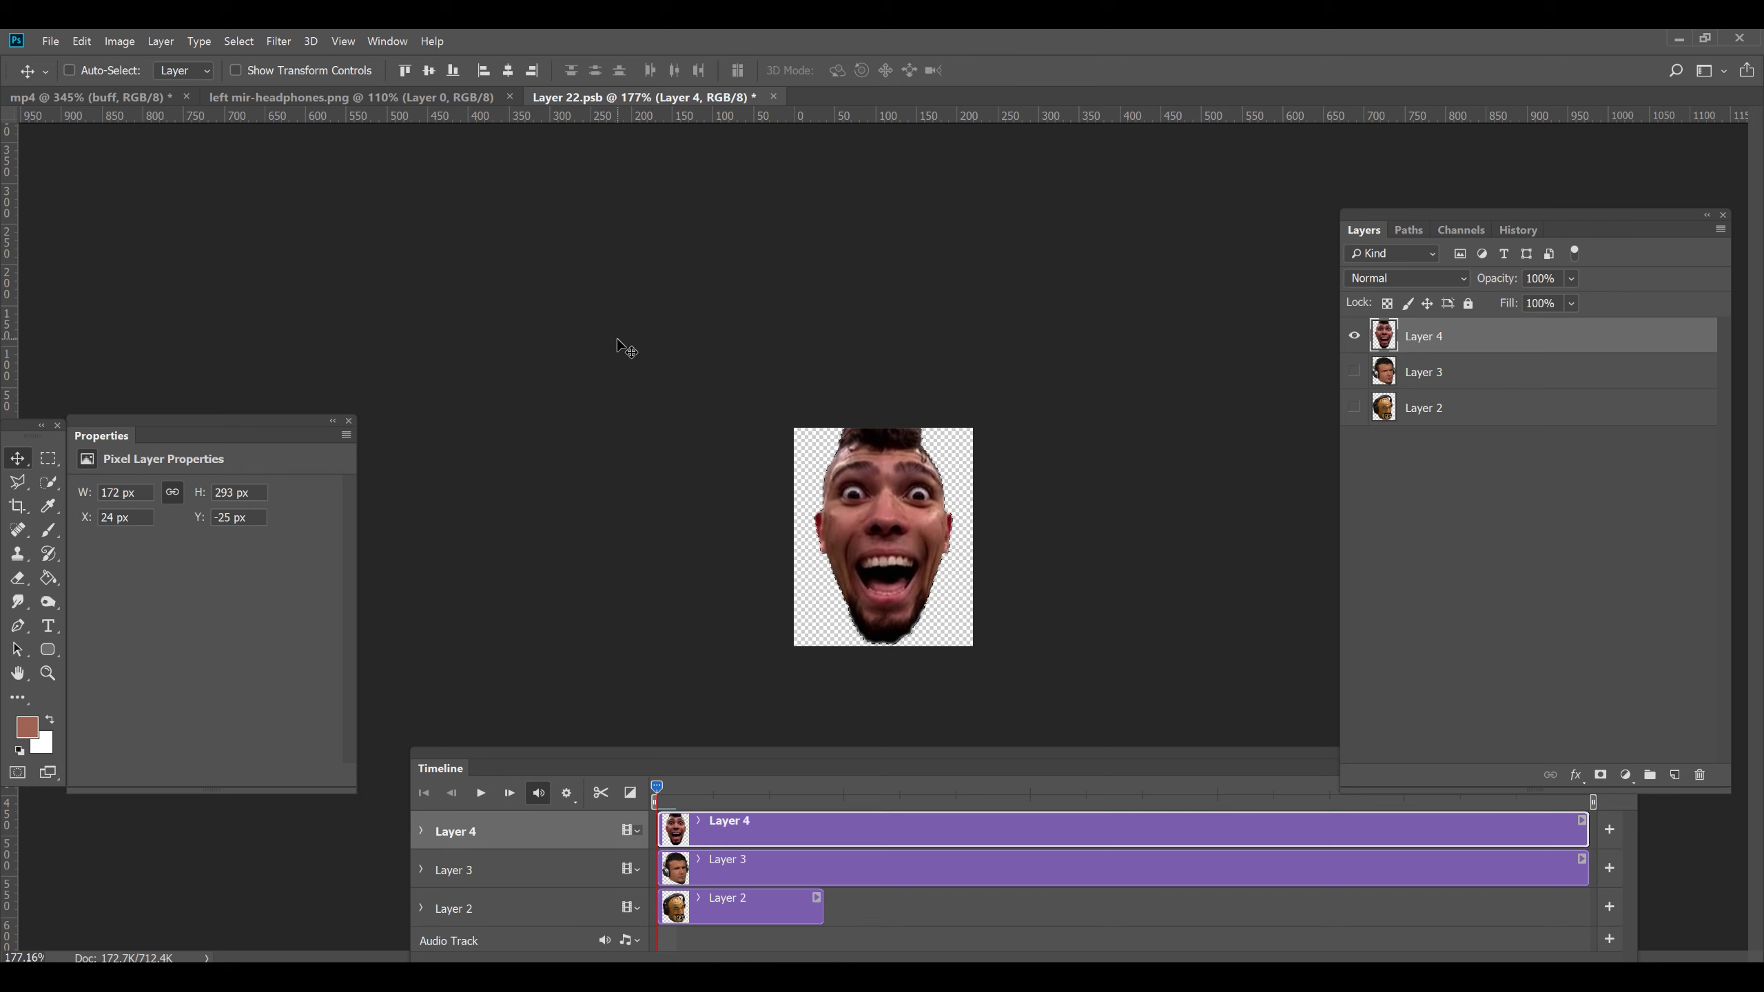
pyautogui.click(20, 511)
pyautogui.press('Return')
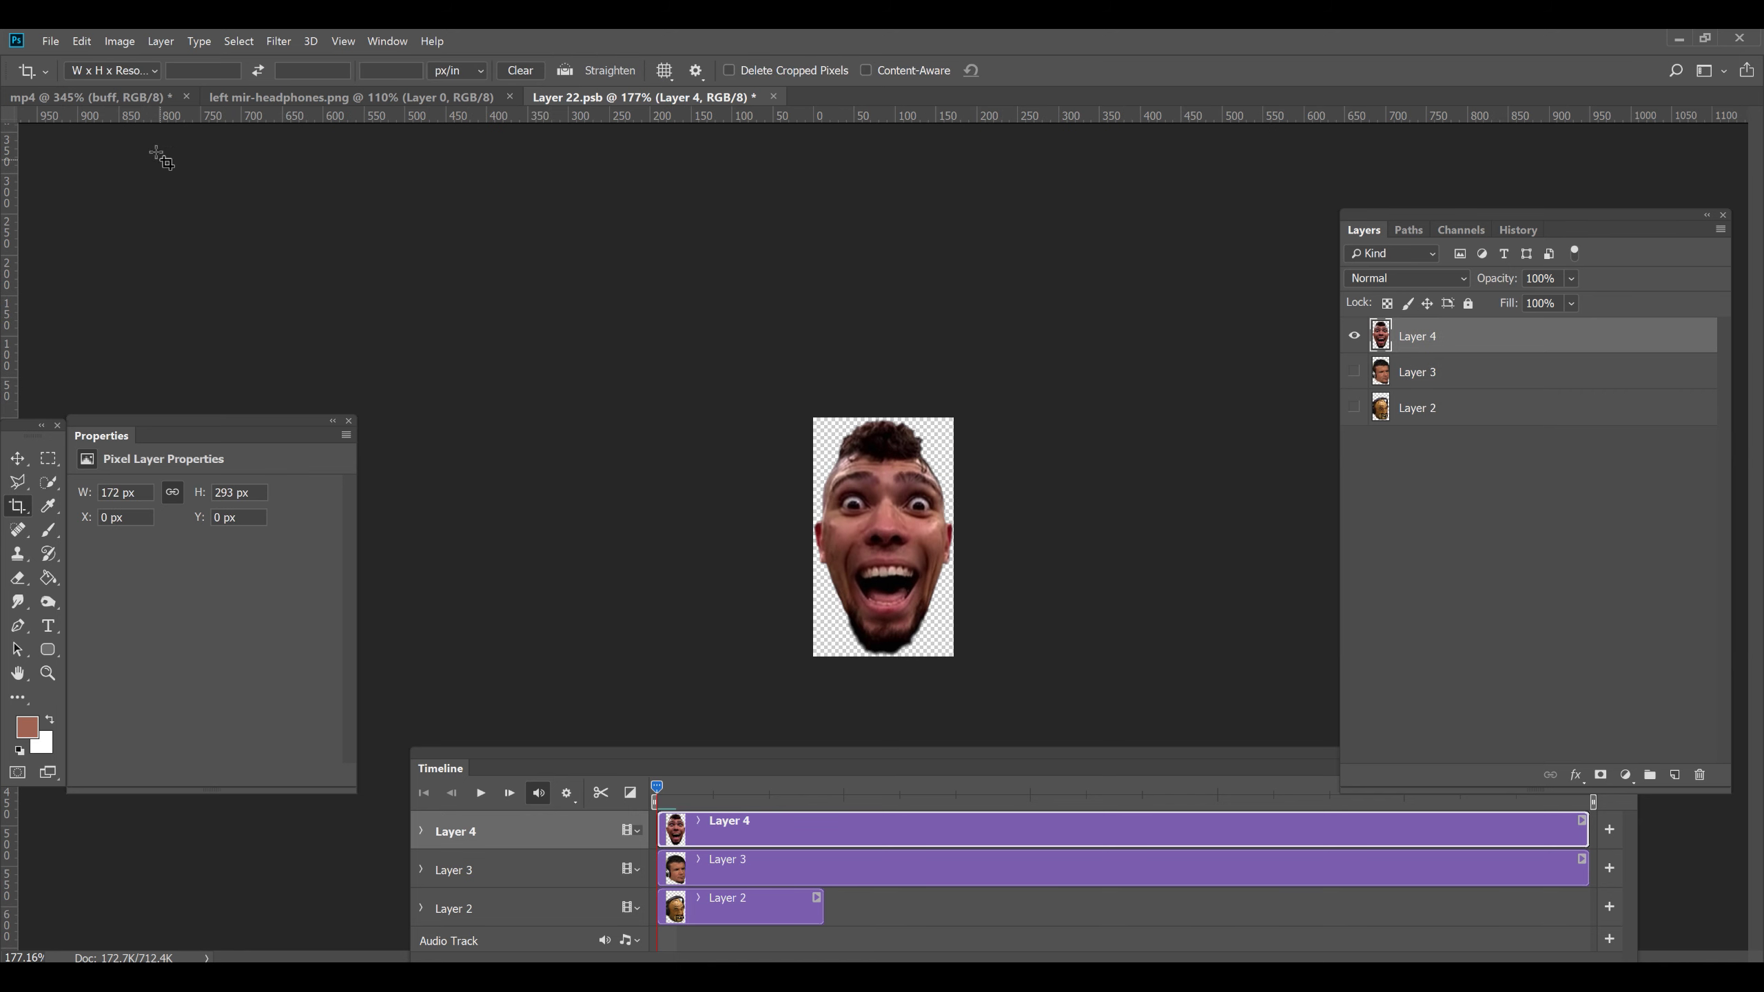
# Save Layer 22.psb and return to the mp4 document
pyautogui.click(50, 41)
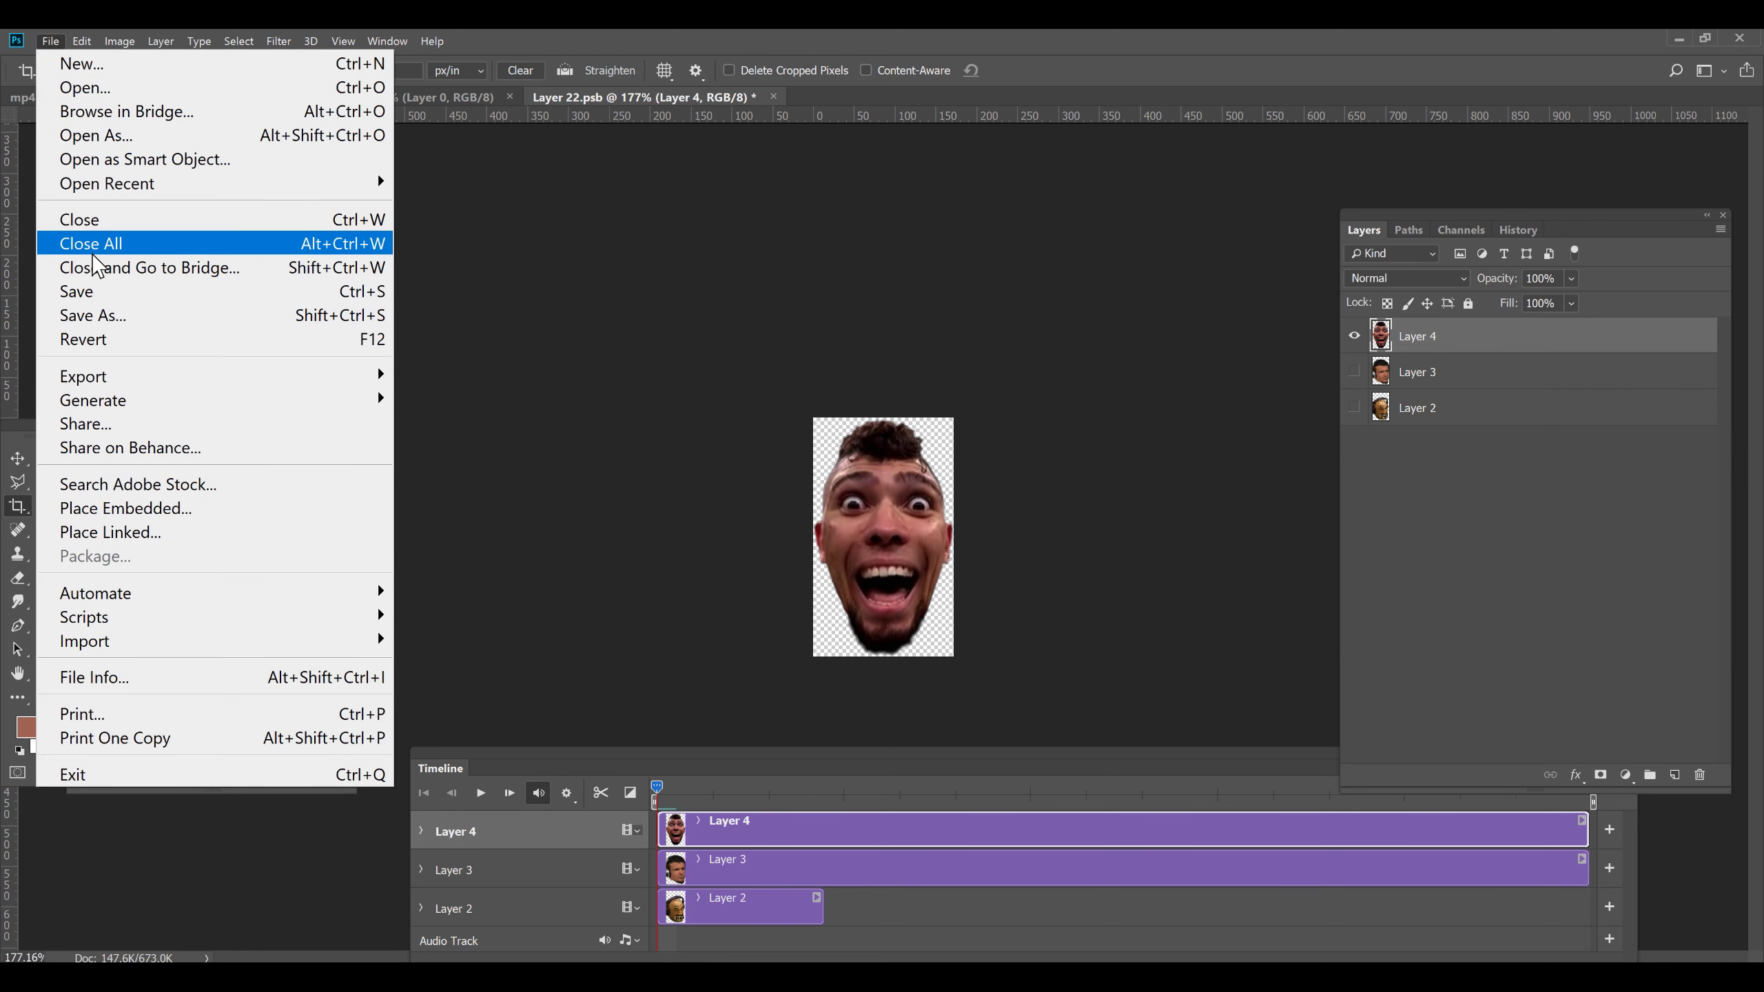
pyautogui.click(97, 292)
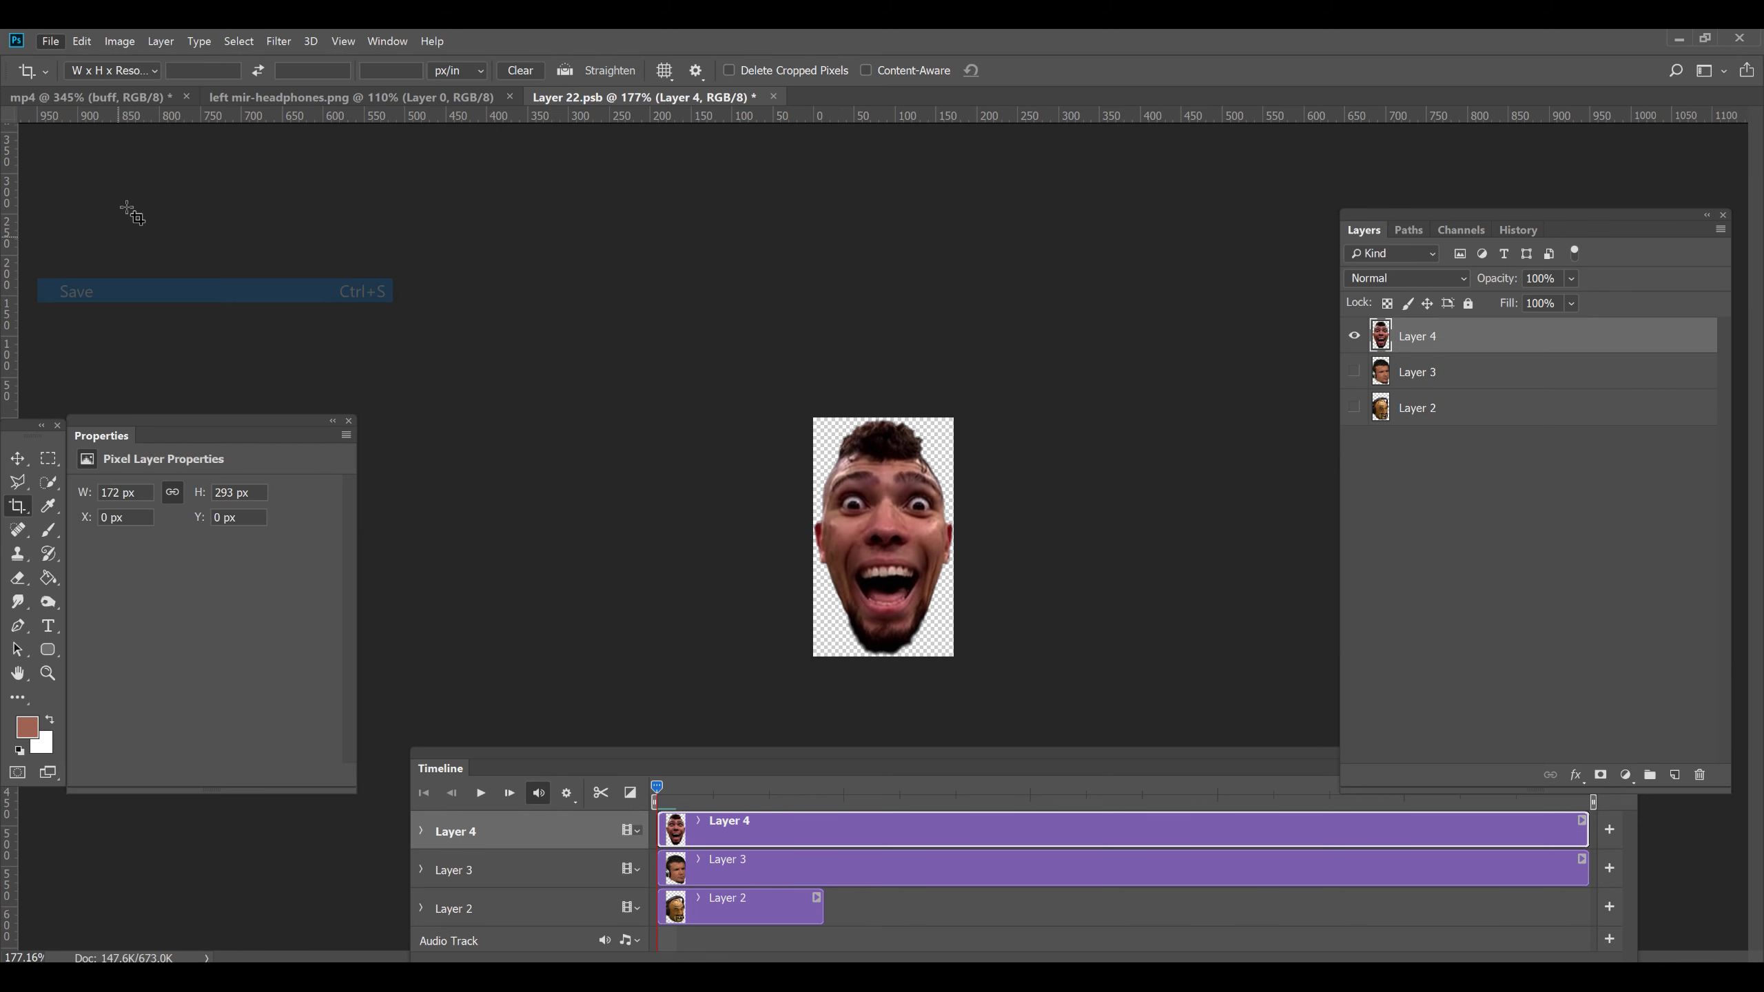
pyautogui.click(138, 96)
pyautogui.press('space')
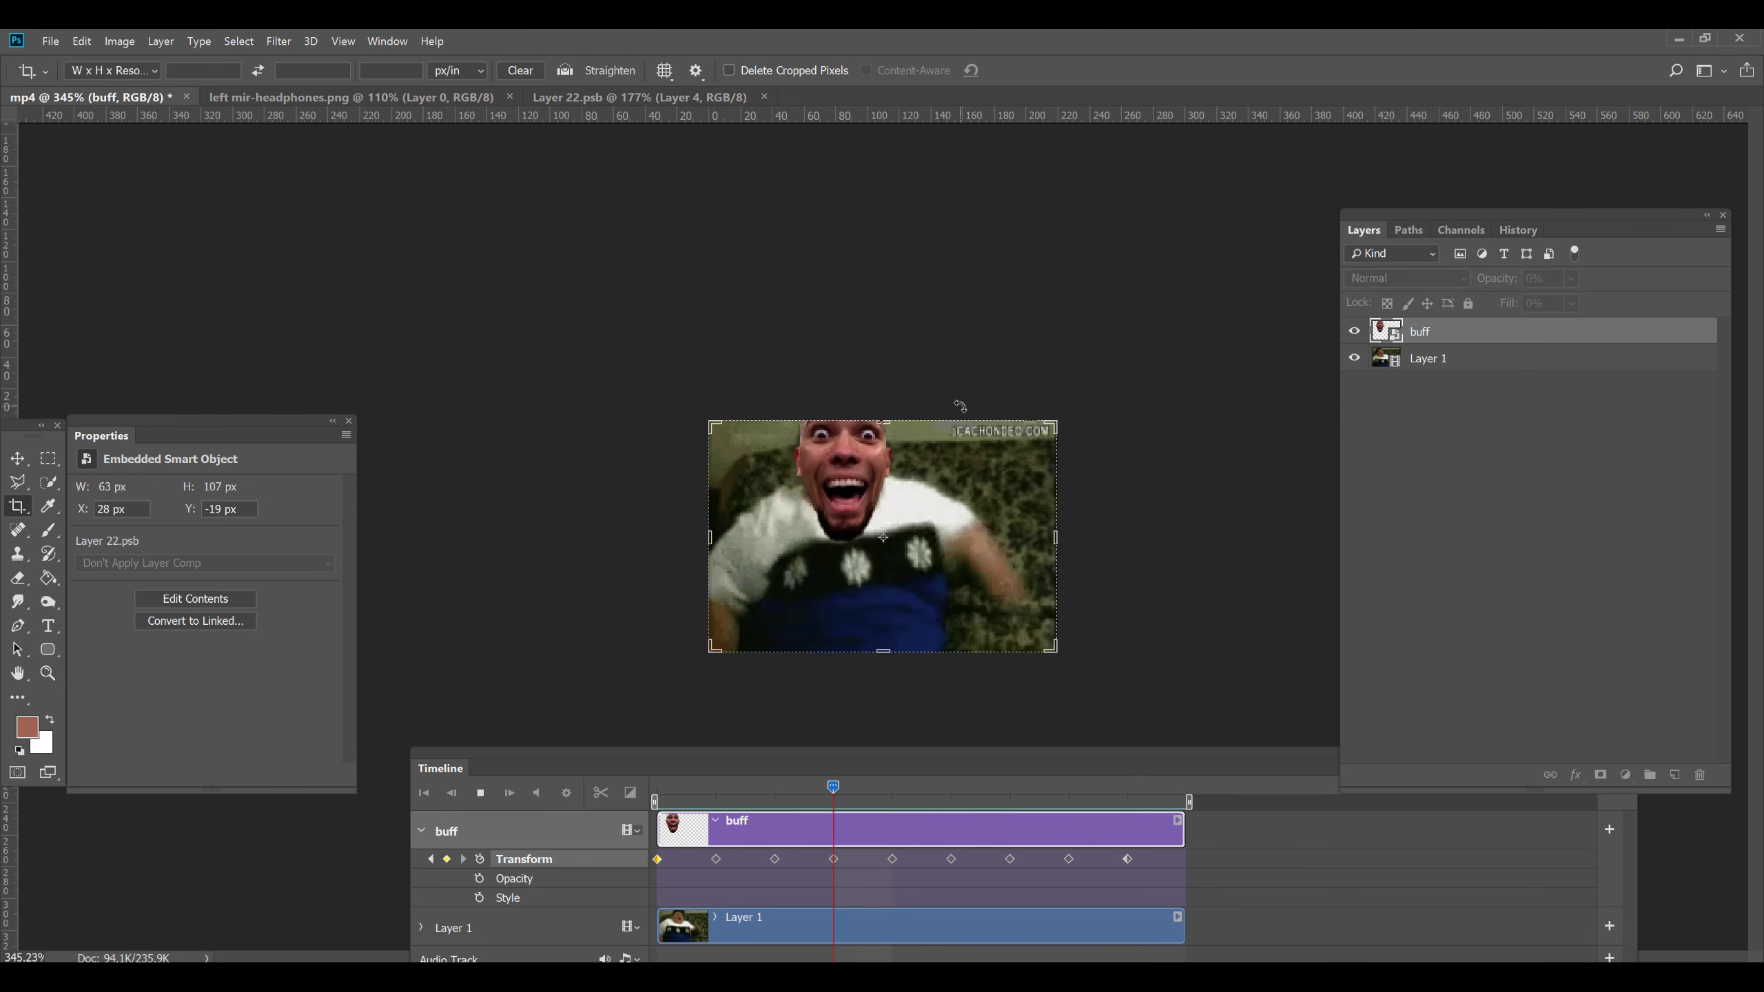
pyautogui.press('space')
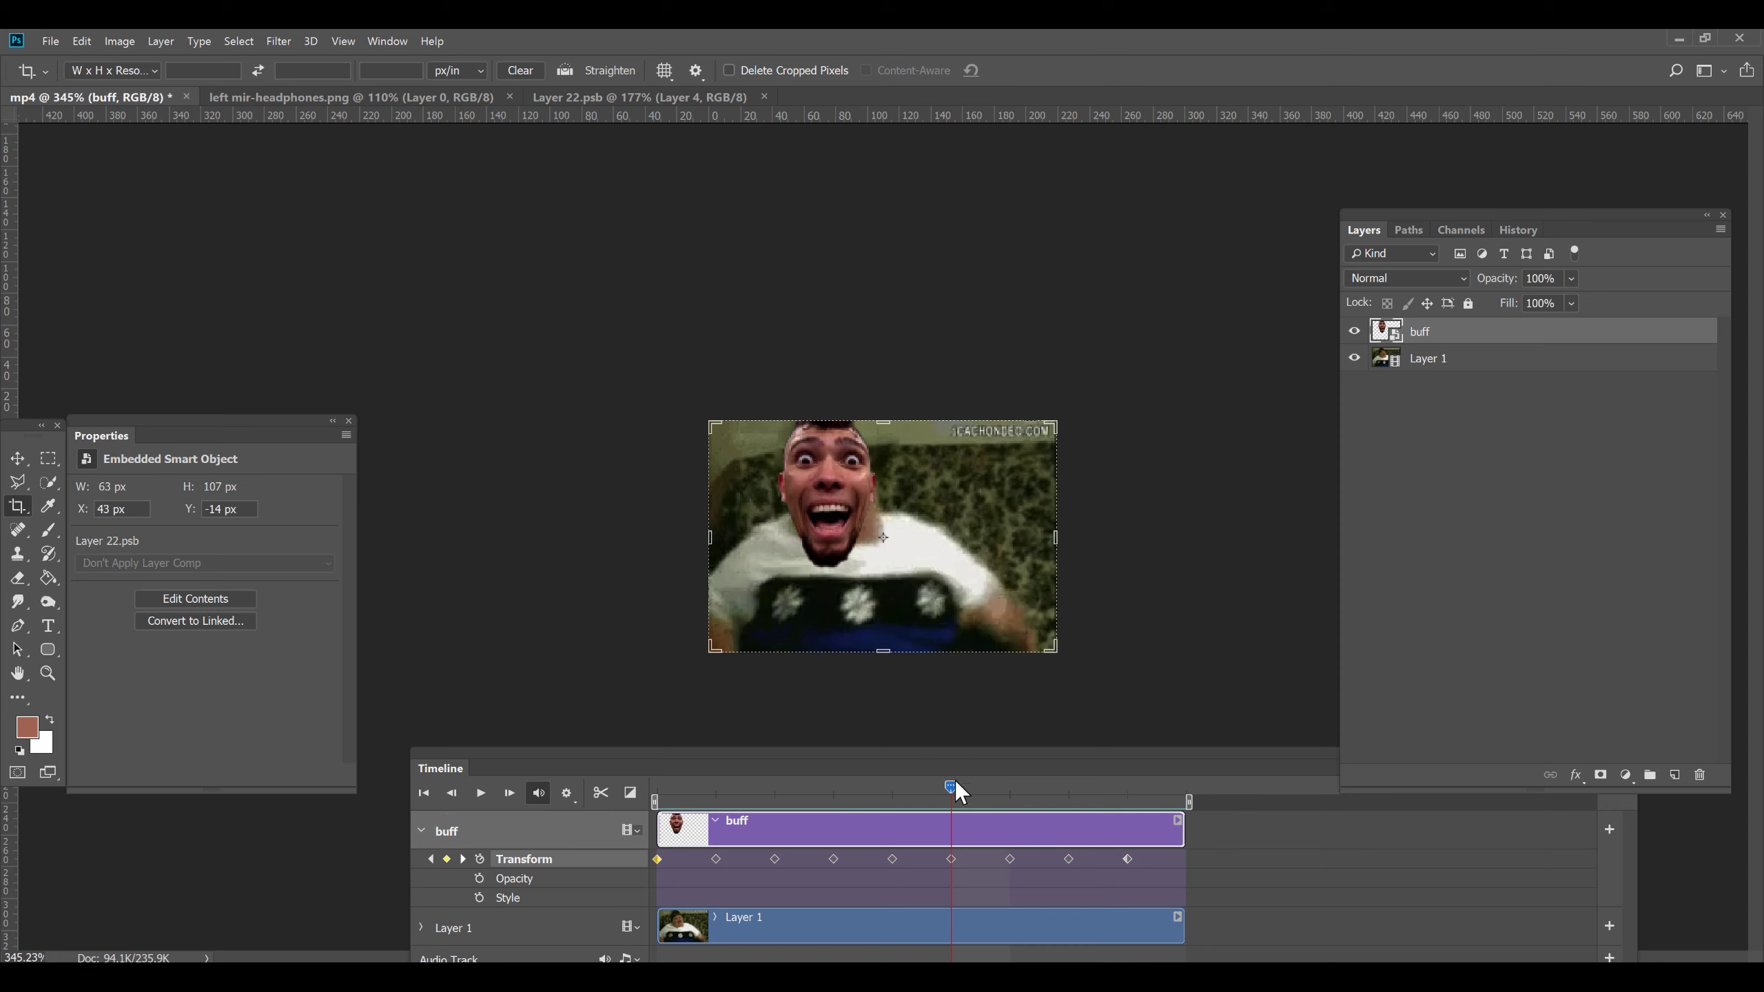
pyautogui.click(951, 786)
pyautogui.moveTo(951, 787); pyautogui.dragTo(656, 786)
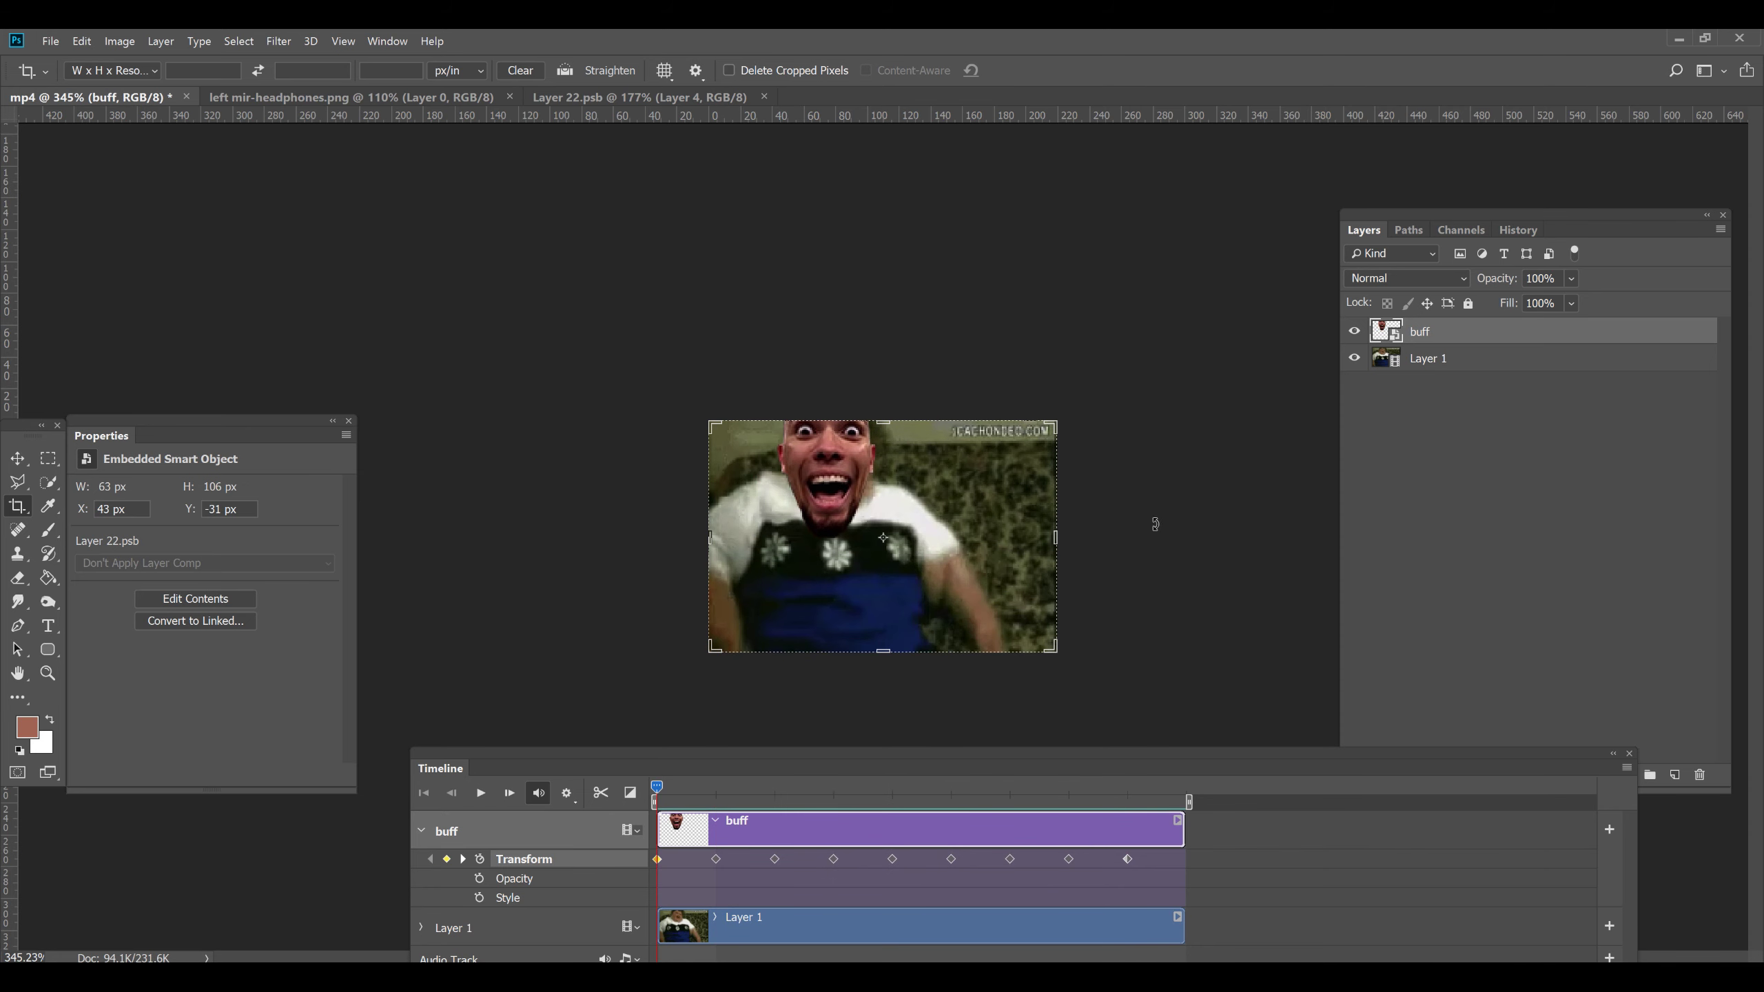
# Reopen the buff smart object and extend its canvas rightward and upward
pyautogui.doubleClick(1388, 332)
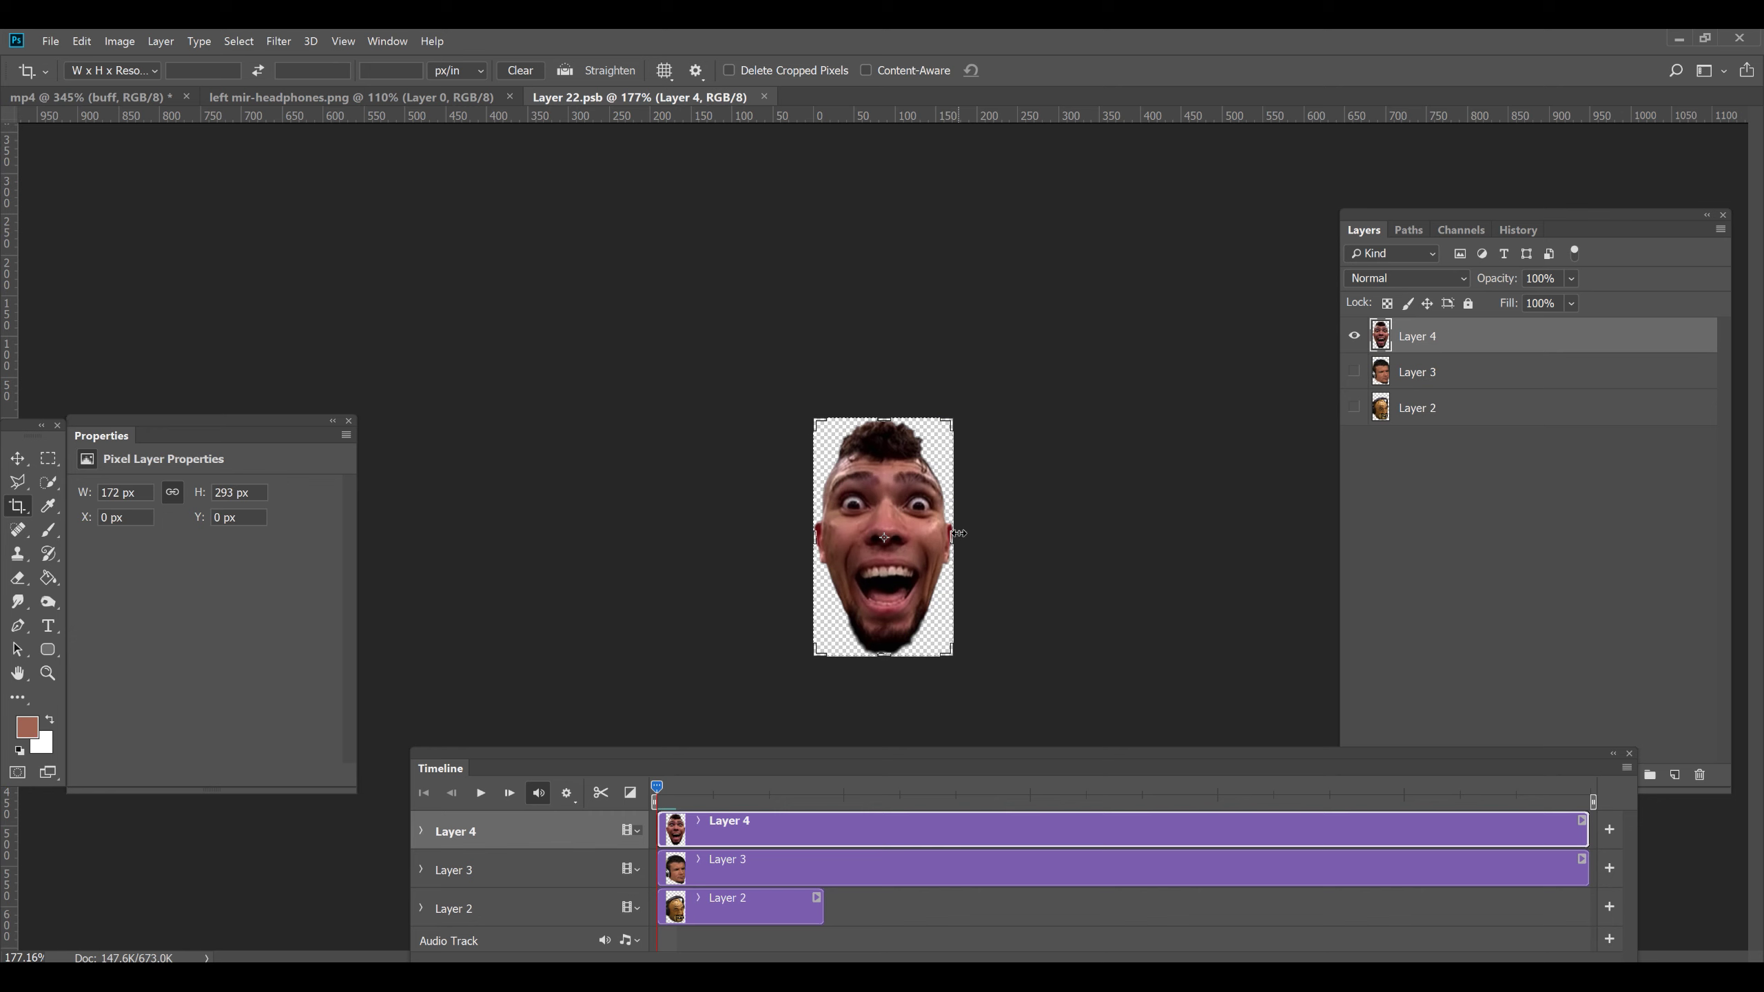
pyautogui.moveTo(959, 533); pyautogui.dragTo(965, 533)
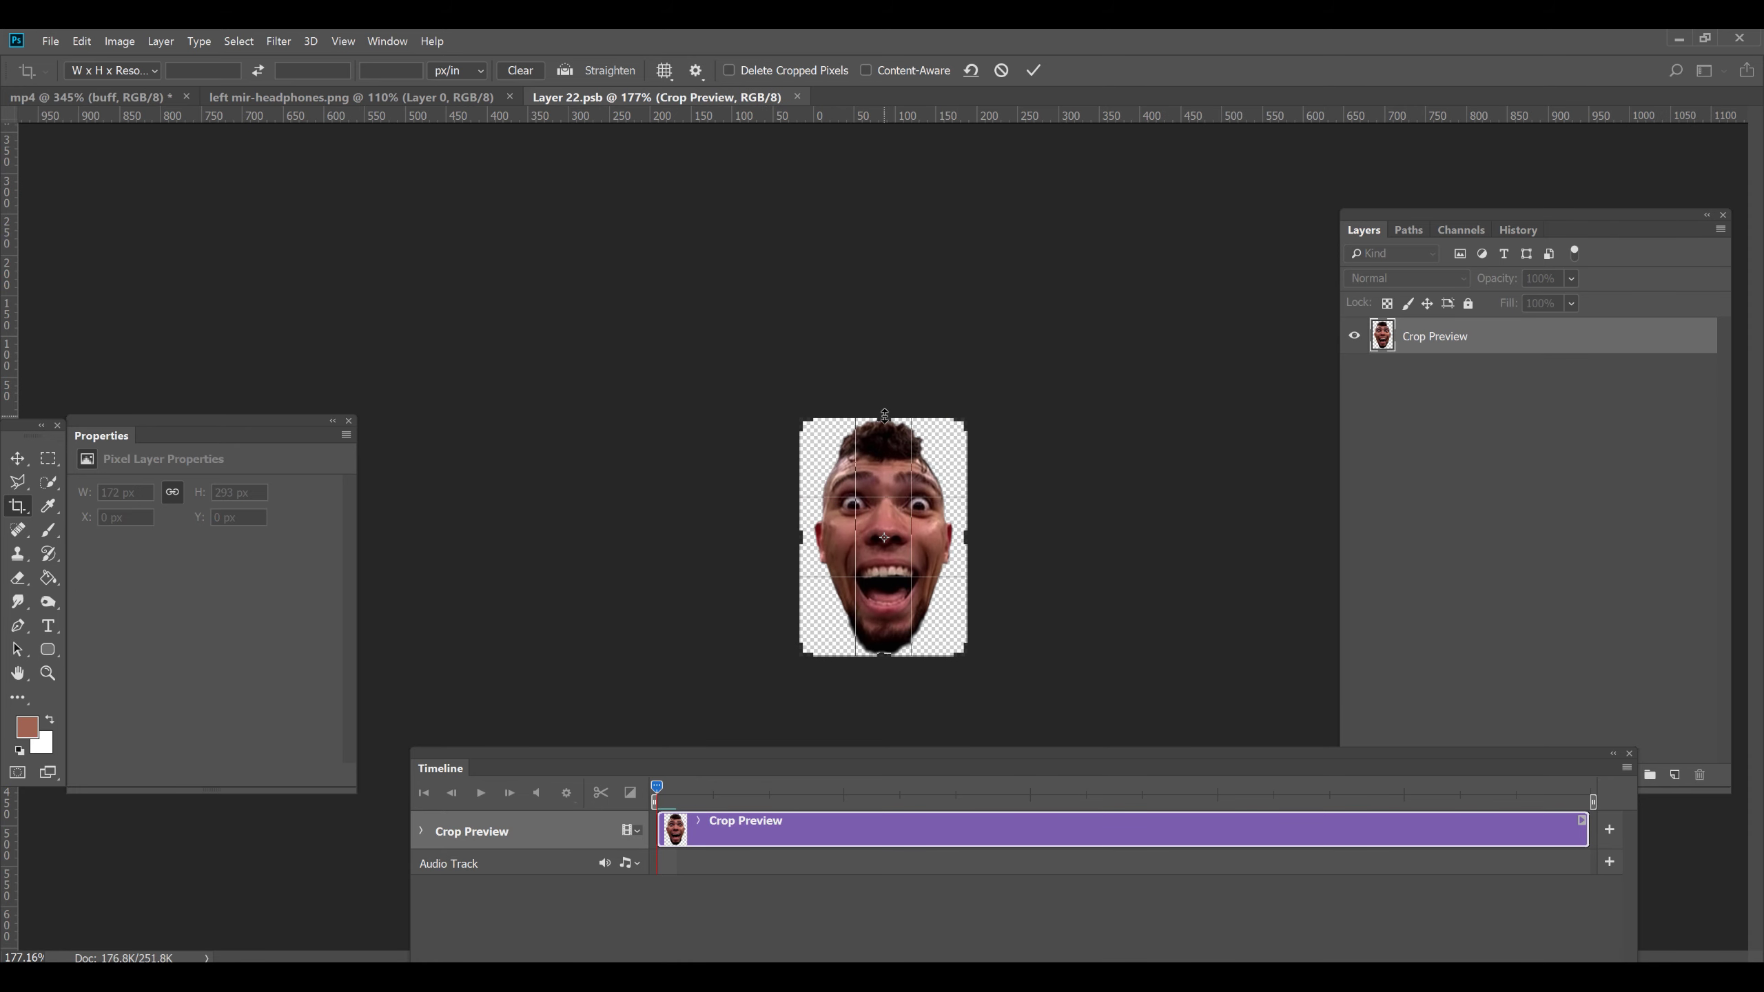
pyautogui.moveTo(884, 415); pyautogui.dragTo(884, 407)
pyautogui.press('Return')
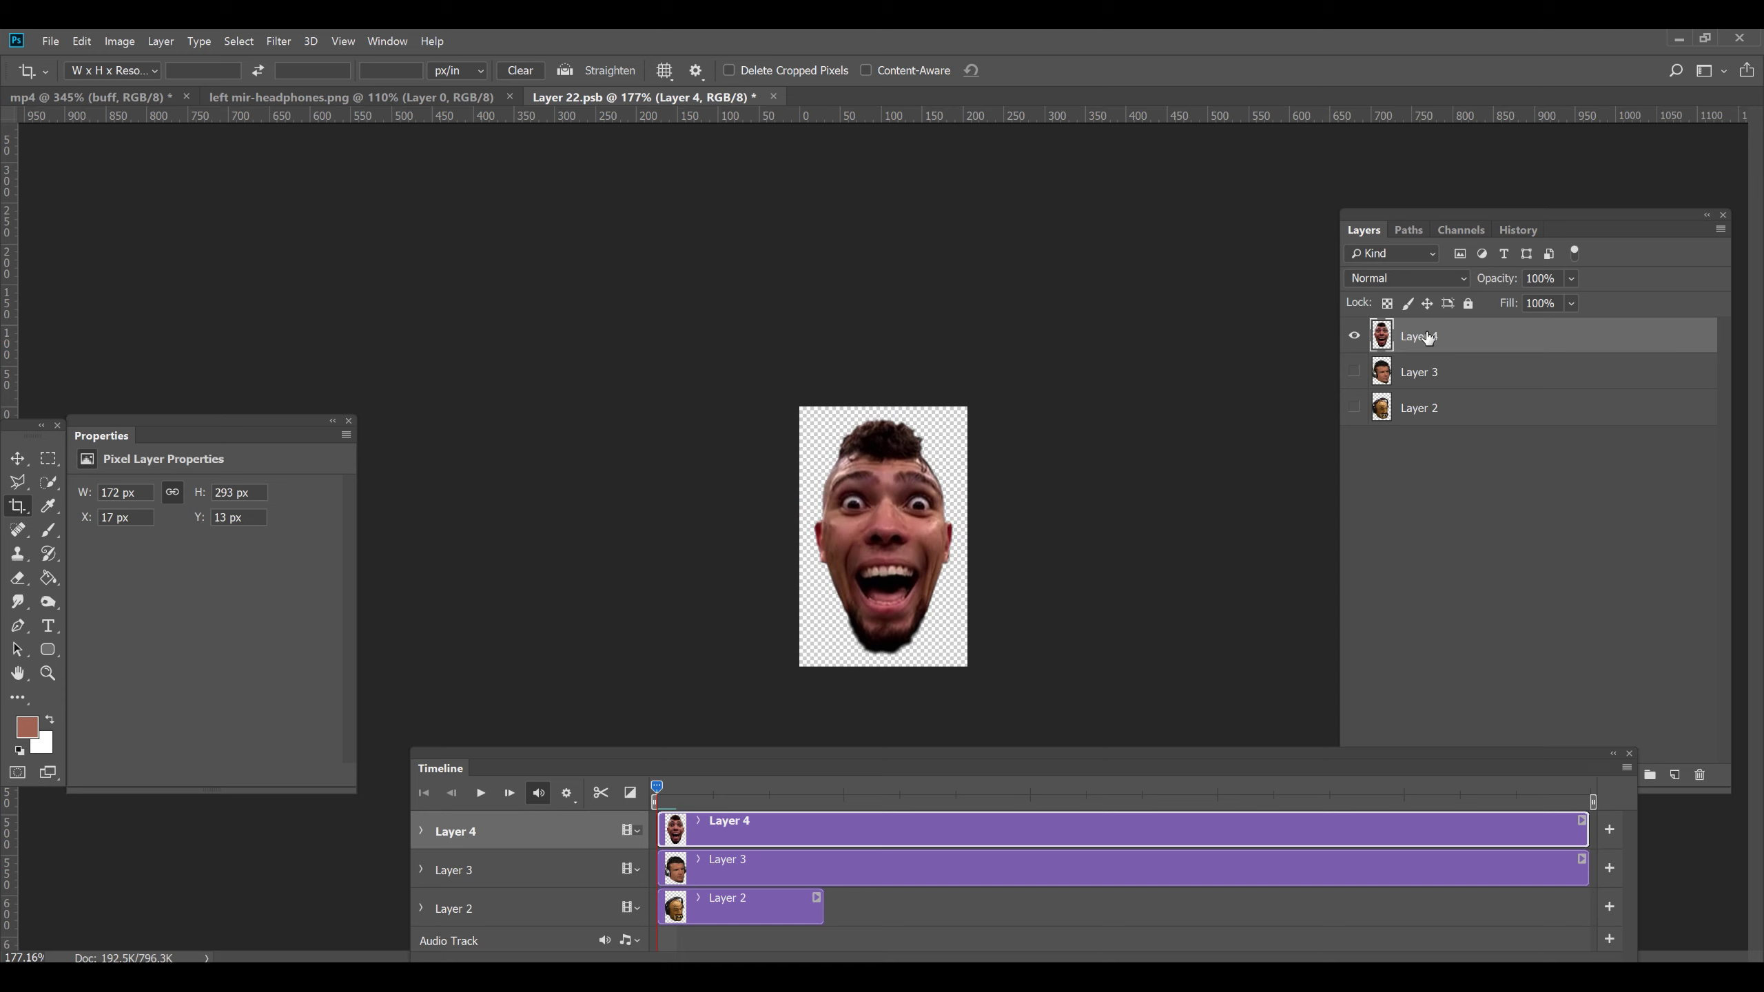
# Enlarge the Layer 4 screaming face to 206 × 320 px
pyautogui.click(81, 42)
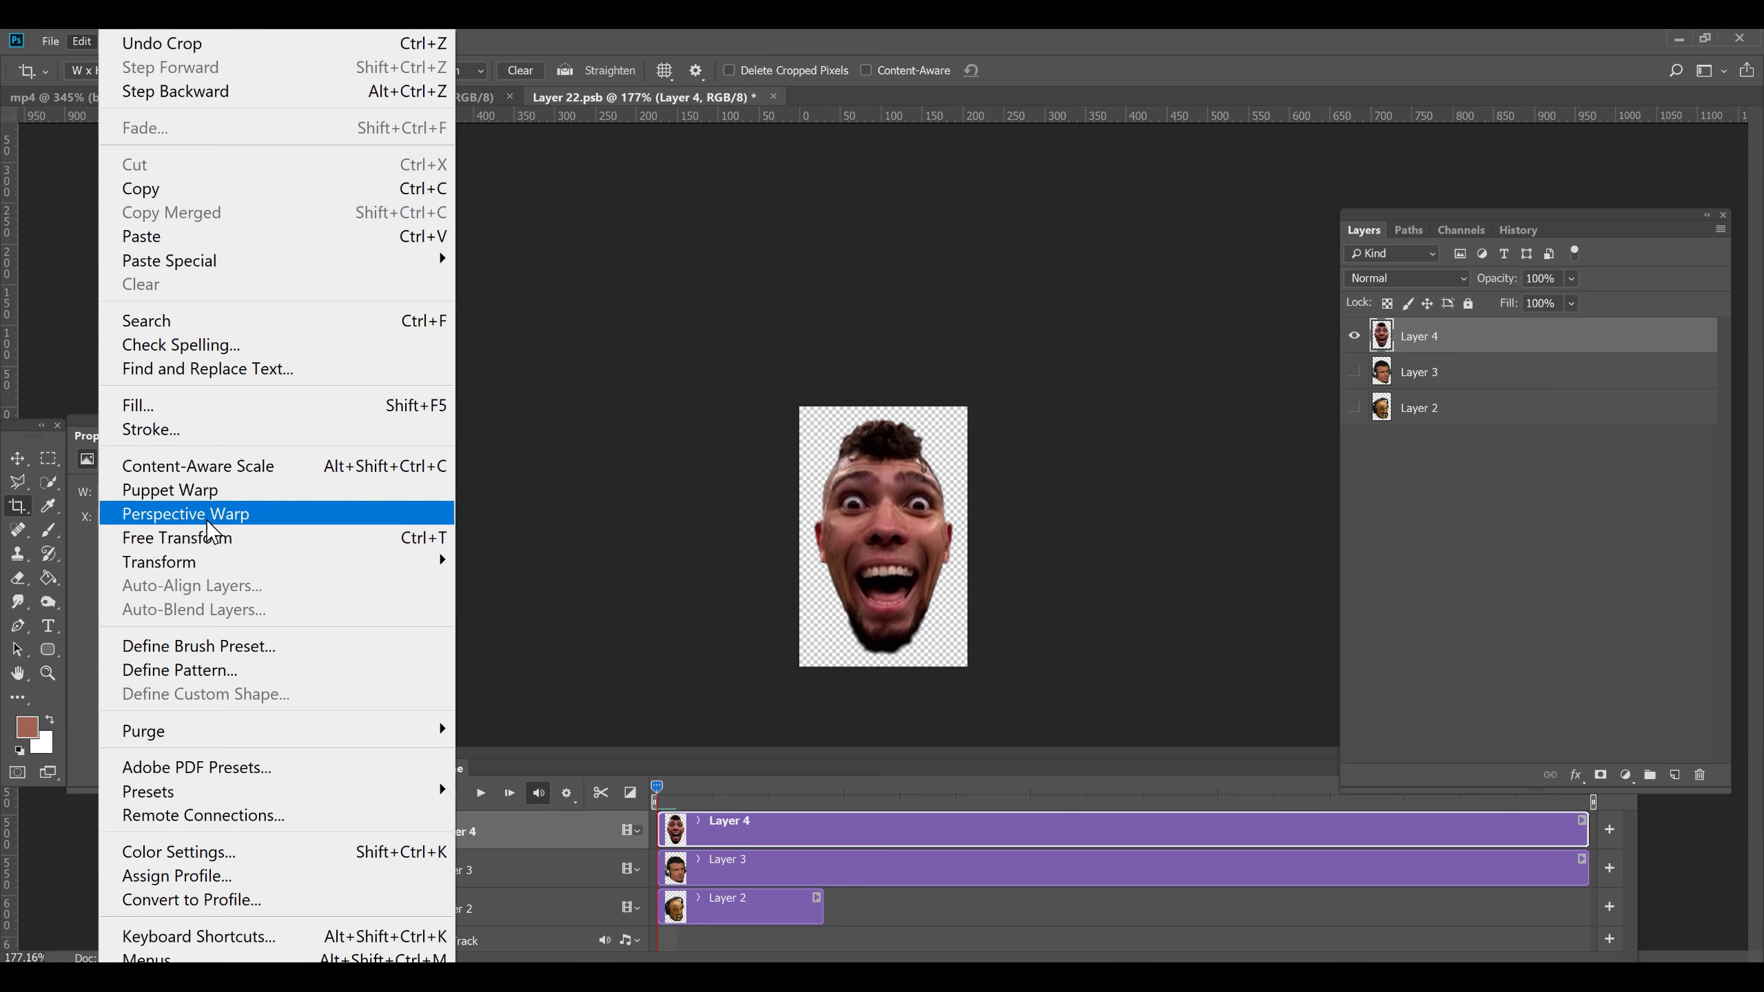
pyautogui.click(217, 539)
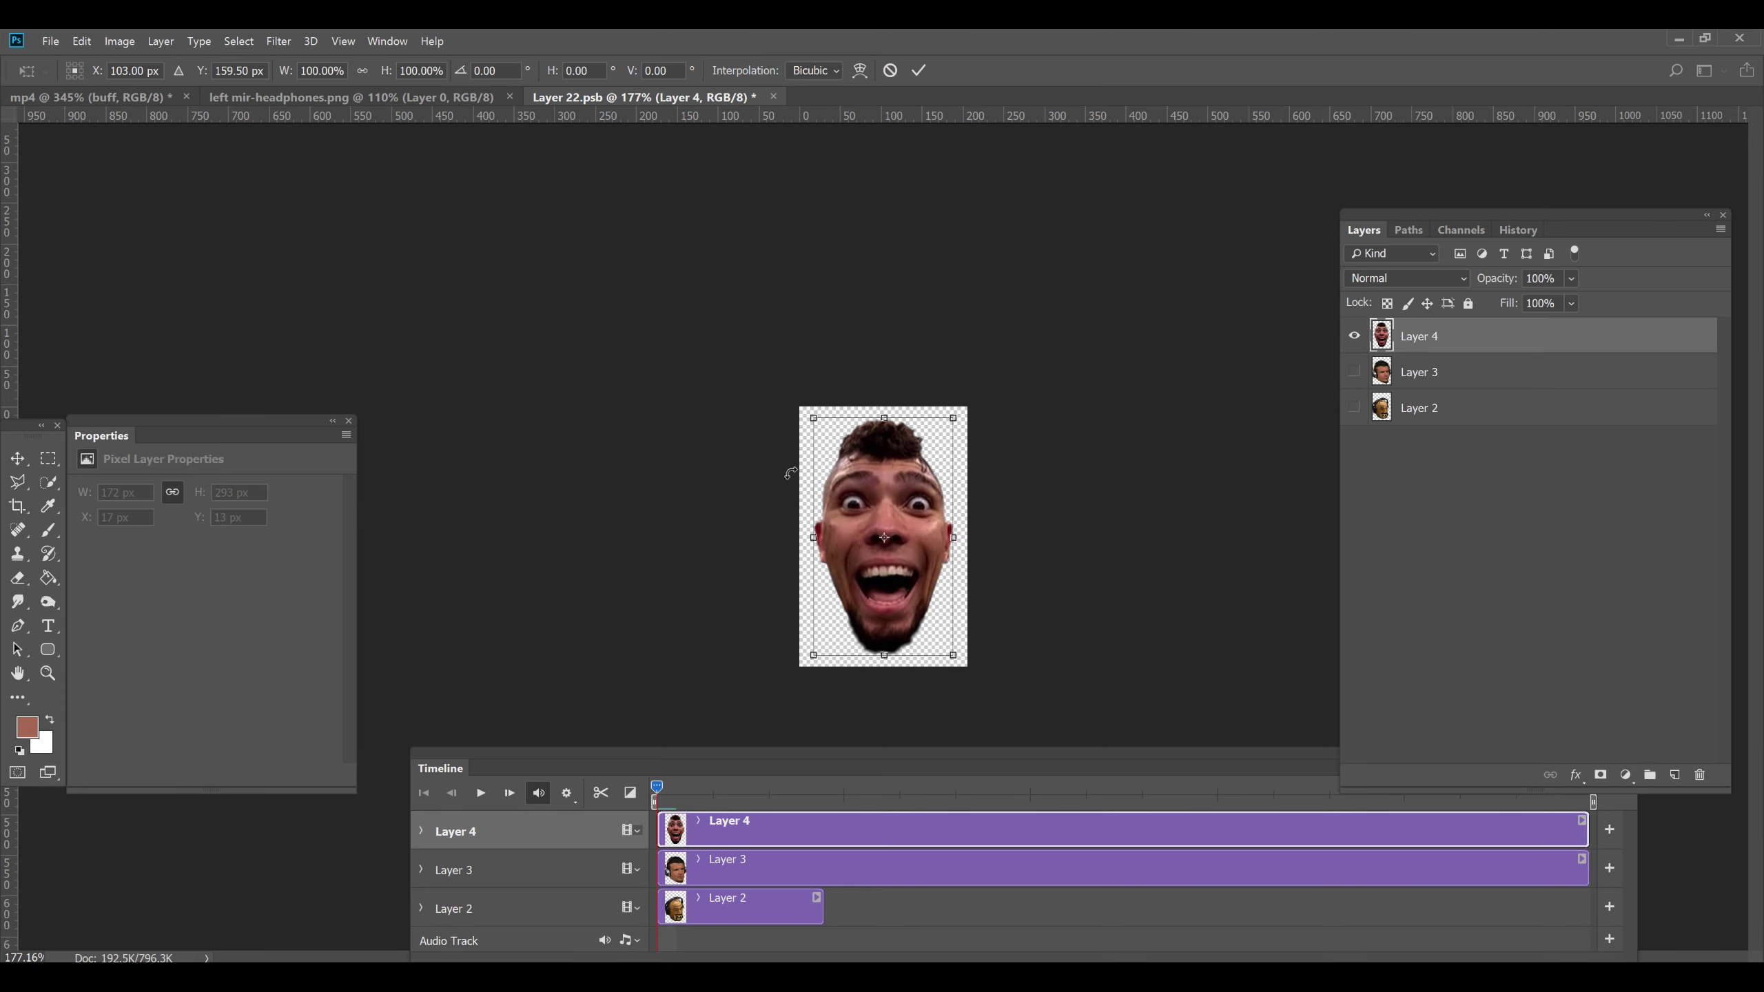
pyautogui.moveTo(956, 415); pyautogui.dragTo(963, 405)
pyautogui.moveTo(963, 539); pyautogui.dragTo(969, 539)
pyautogui.press('Return')
pyautogui.press('c')
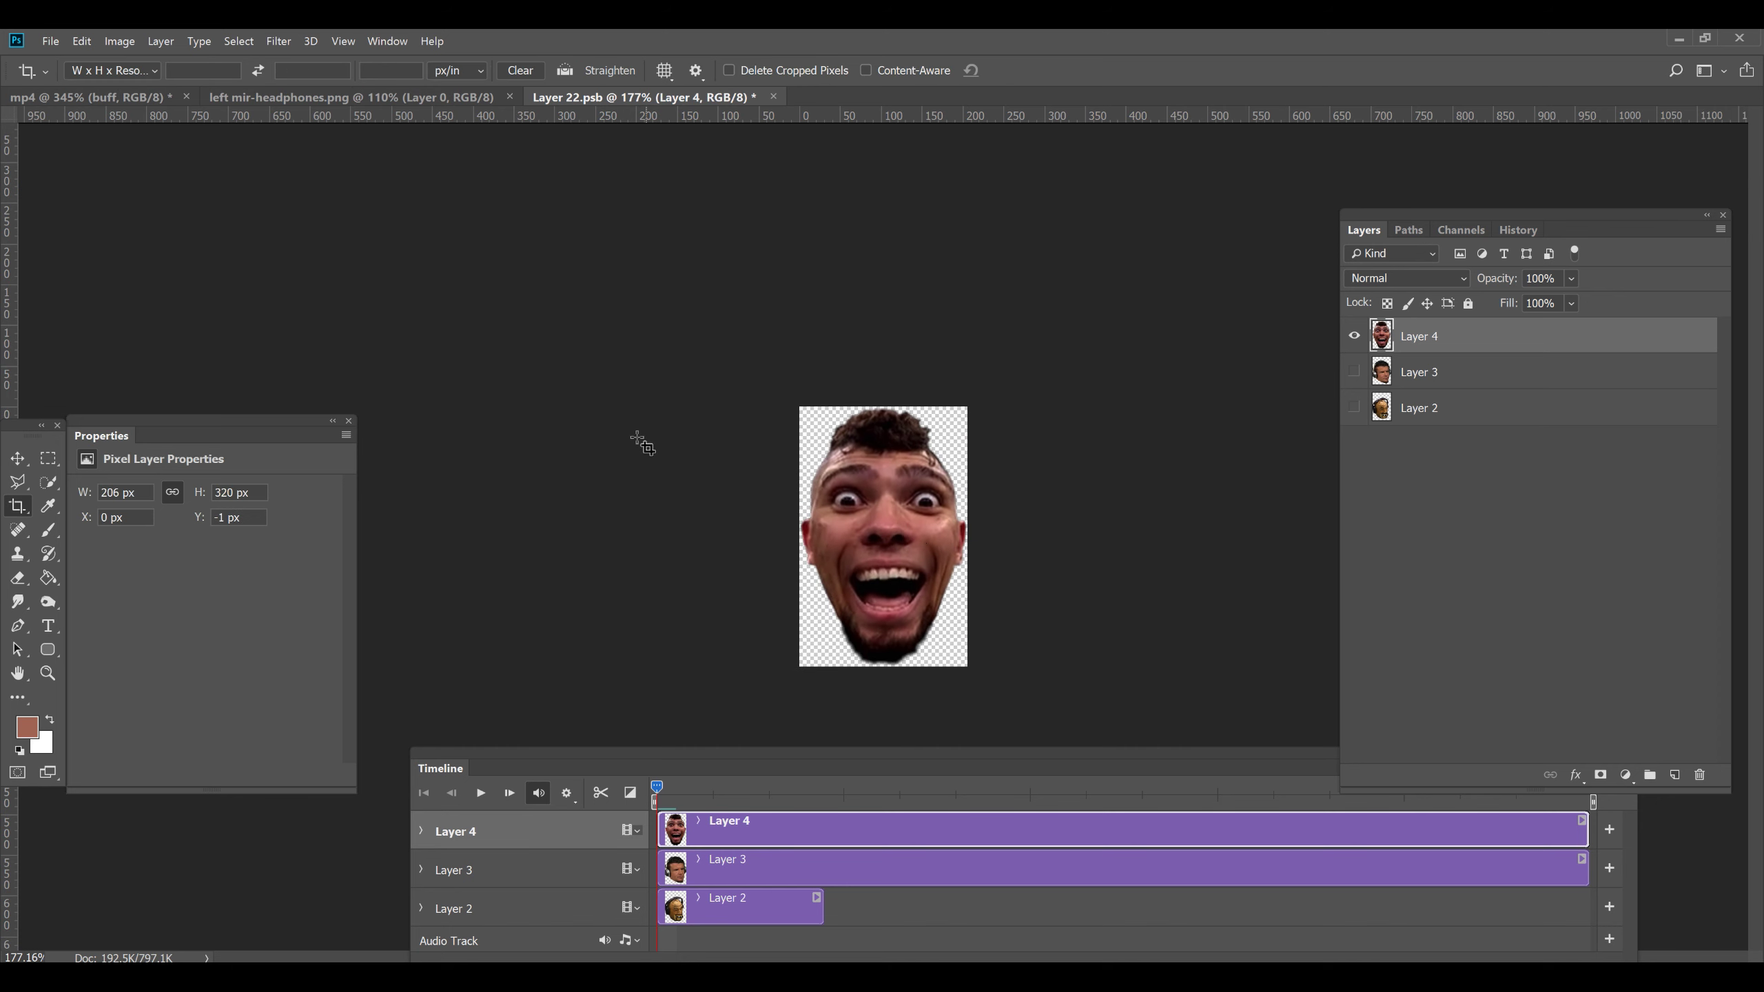
# Save the enlarged face contents and return to the mp4 document
pyautogui.click(51, 40)
pyautogui.click(90, 292)
pyautogui.click(121, 94)
# Preview the animation with the bigger face, then float the Timeline panel above the canvas
pyautogui.press('space')
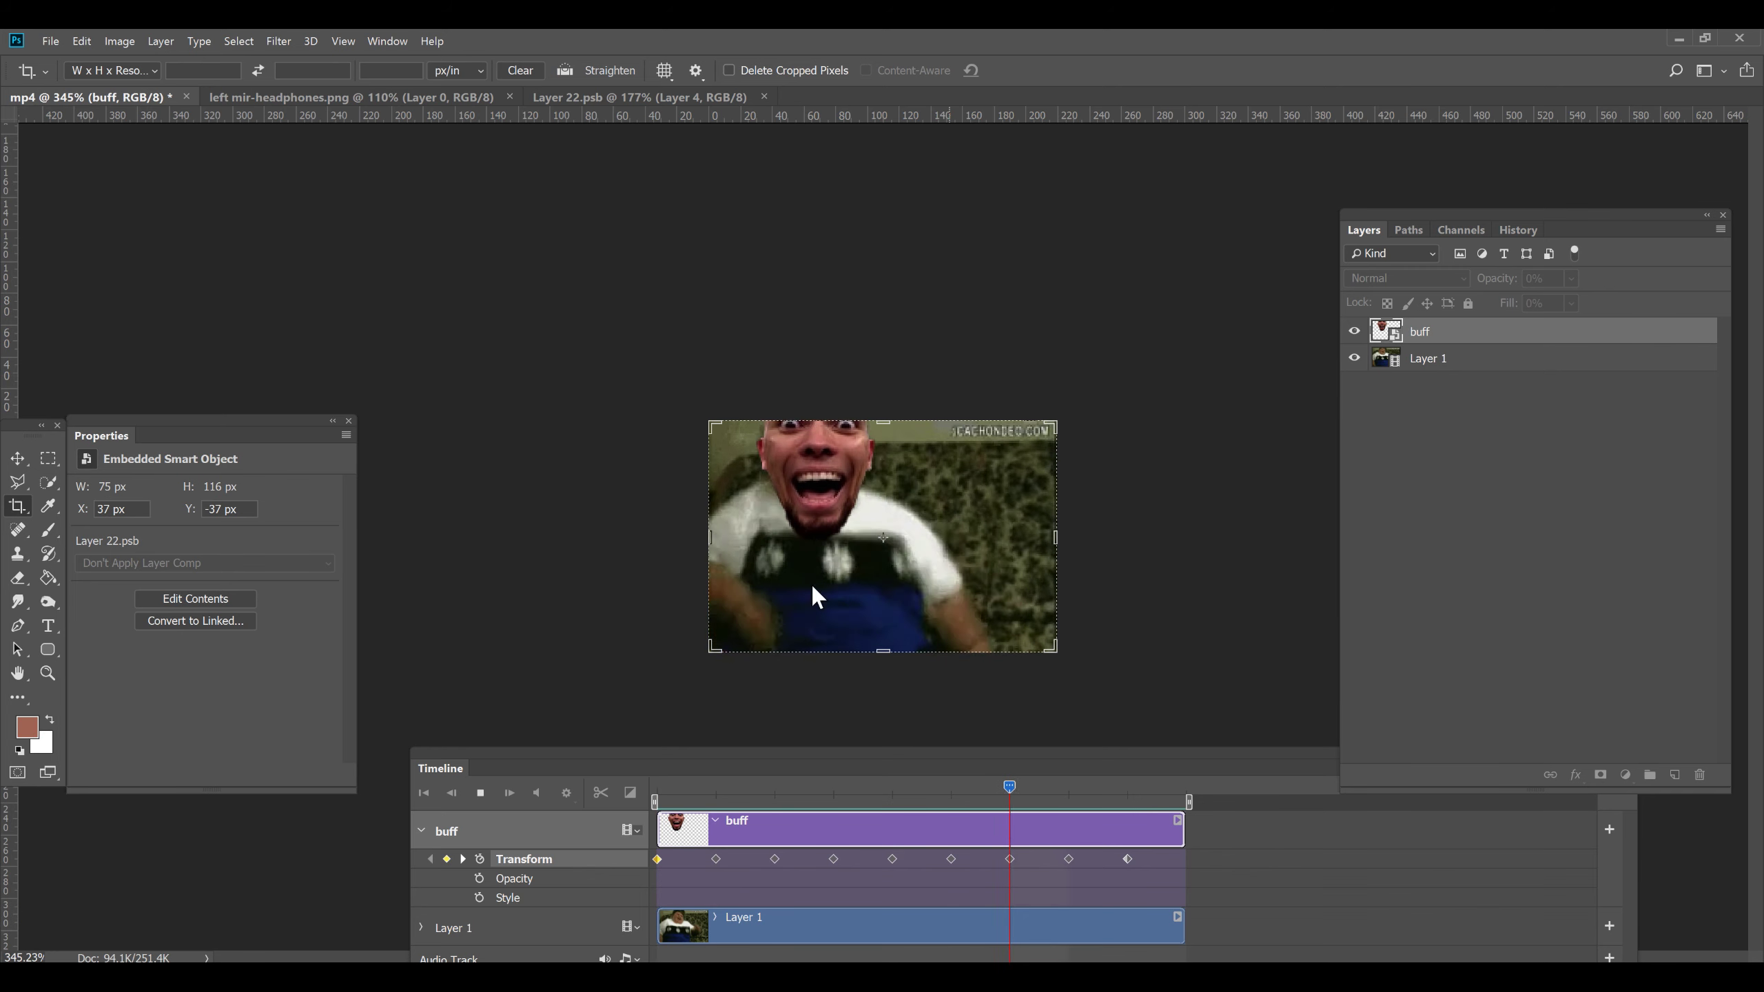
pyautogui.press('space')
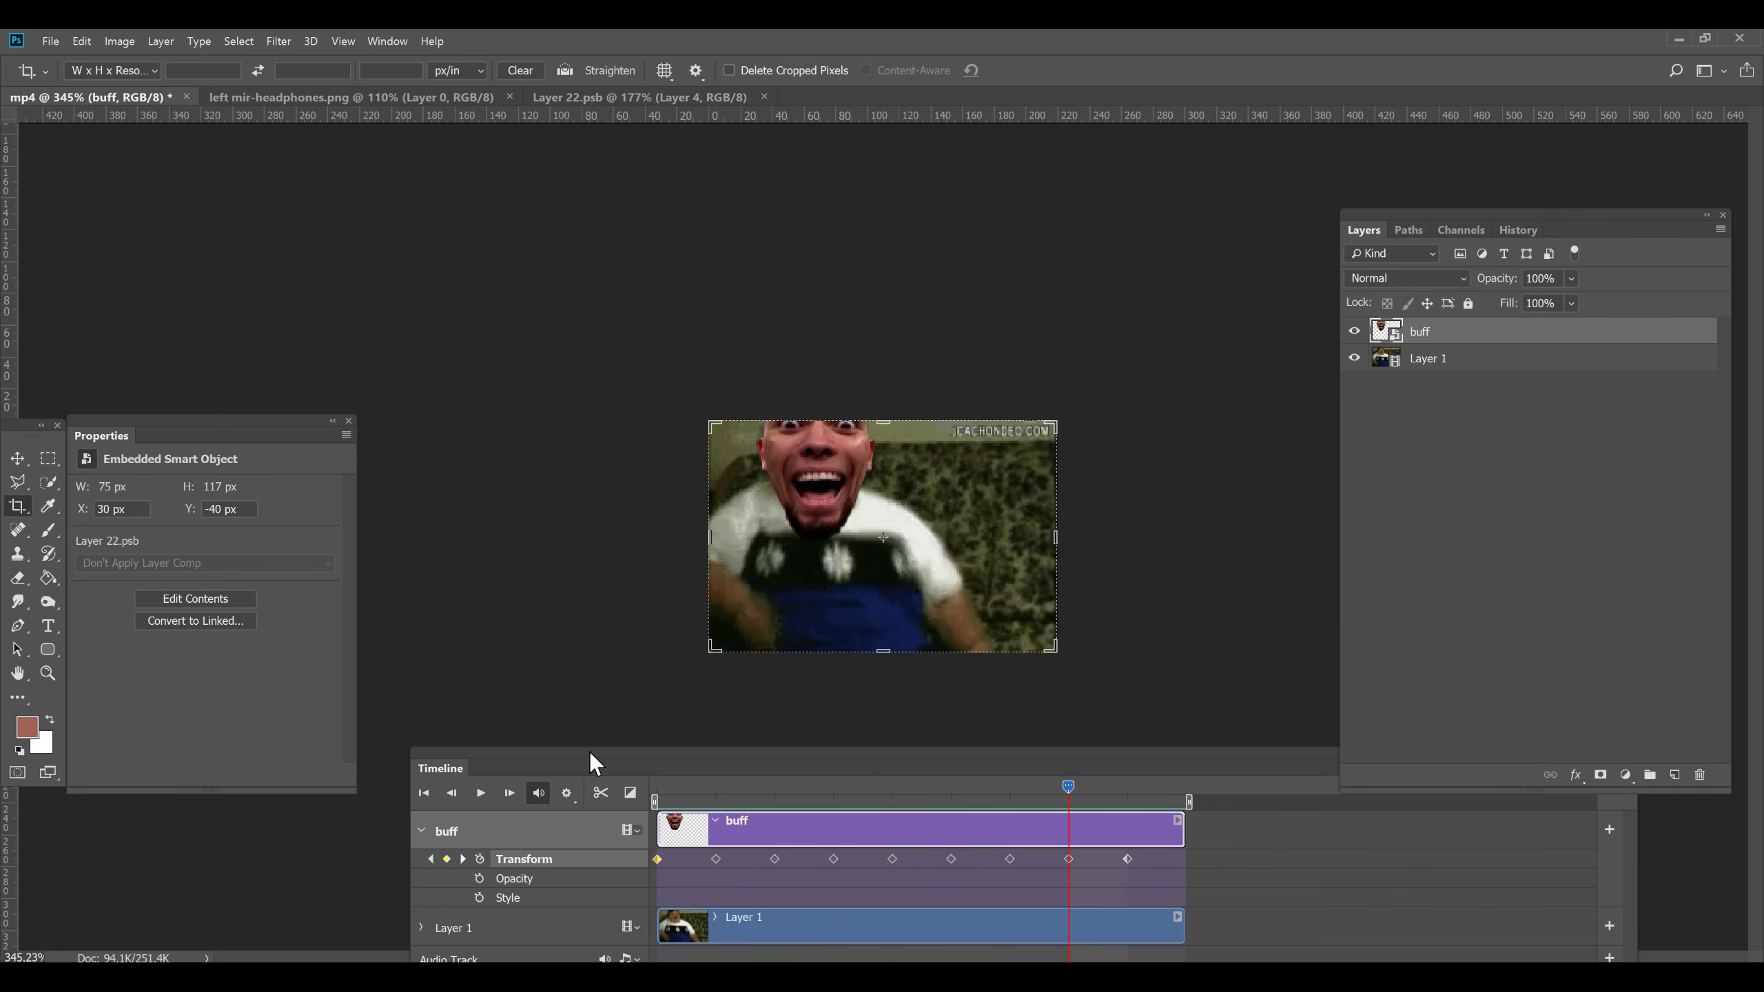
pyautogui.moveTo(590, 752); pyautogui.dragTo(706, 662)
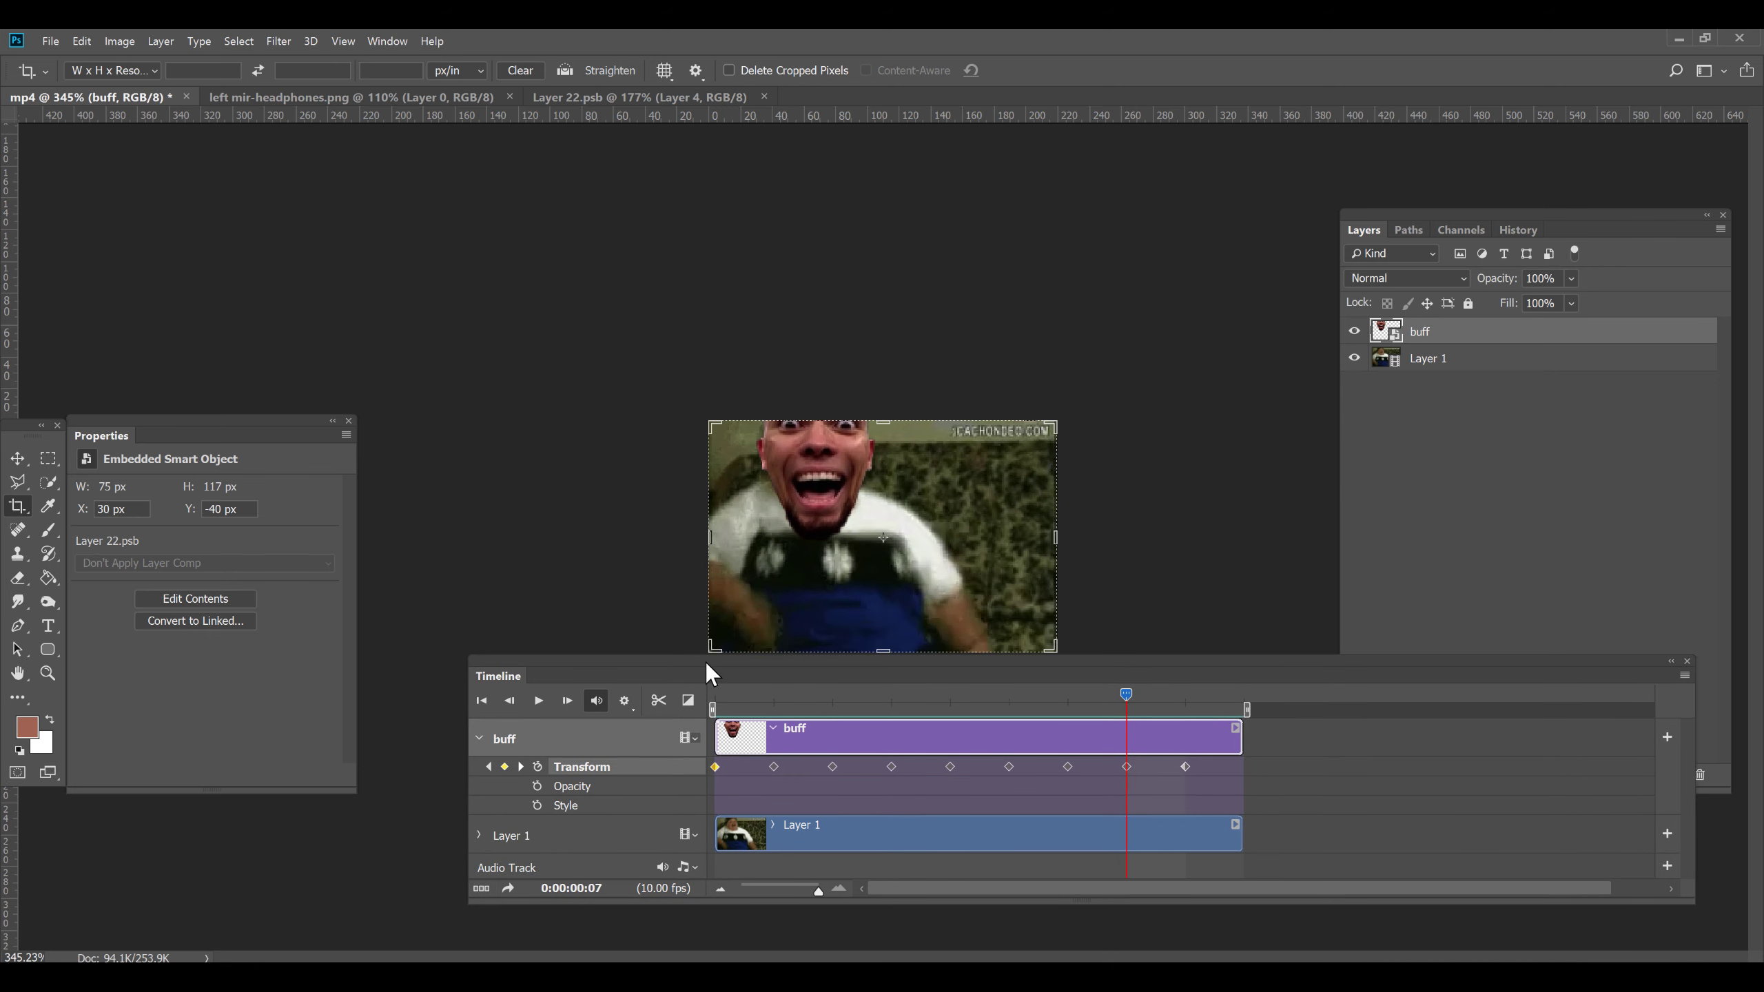